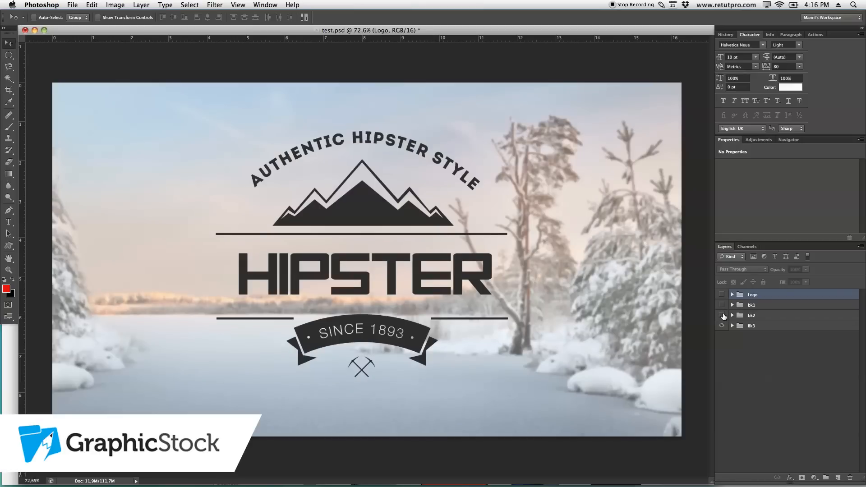
Show the bk2 and bk1 groups in turn to preview the logo on different backgrounds
{"action": "left_click", "coordinate": [722, 305]}
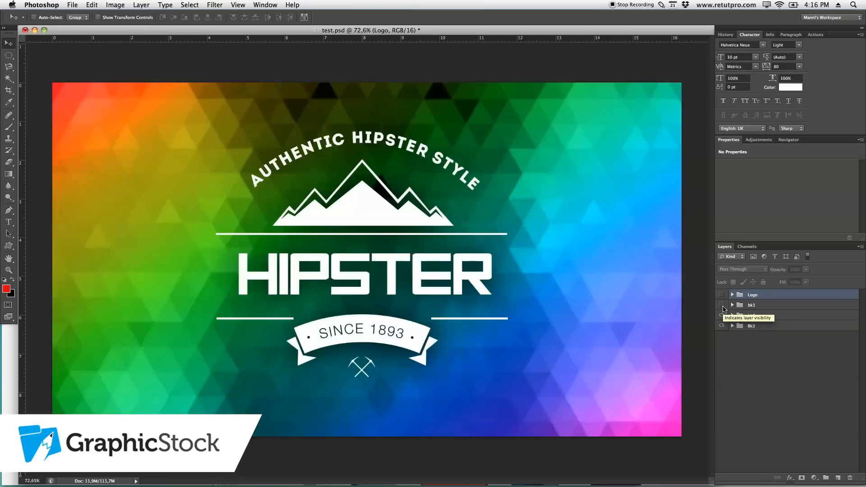
{"action": "left_click", "coordinate": [722, 306]}
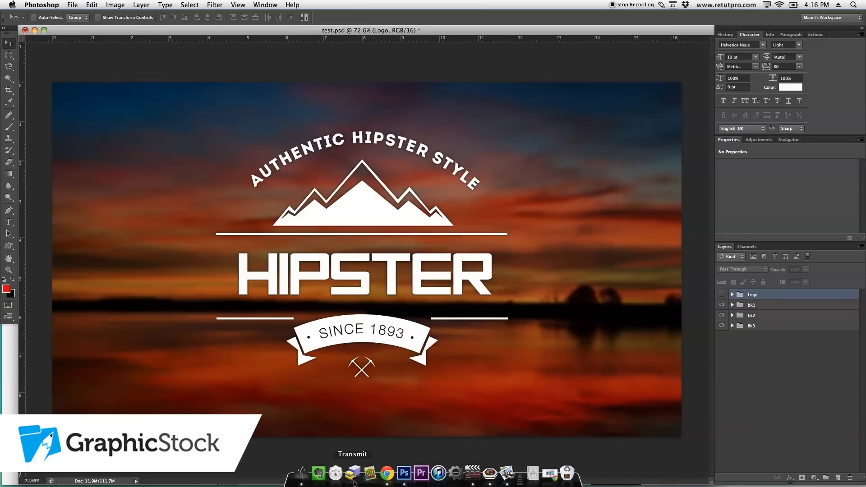
Switch to Chrome and look through the GraphicStock results for sunset images
{"action": "left_click", "coordinate": [389, 476]}
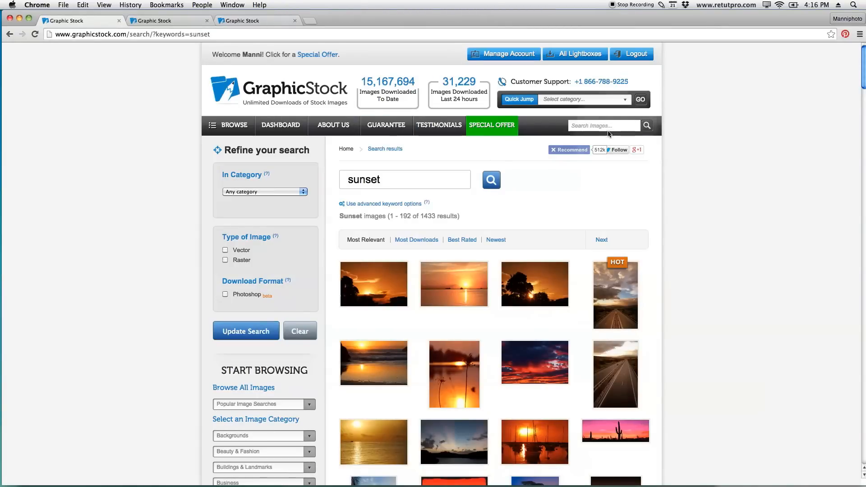
{"action": "left_click", "coordinate": [586, 128]}
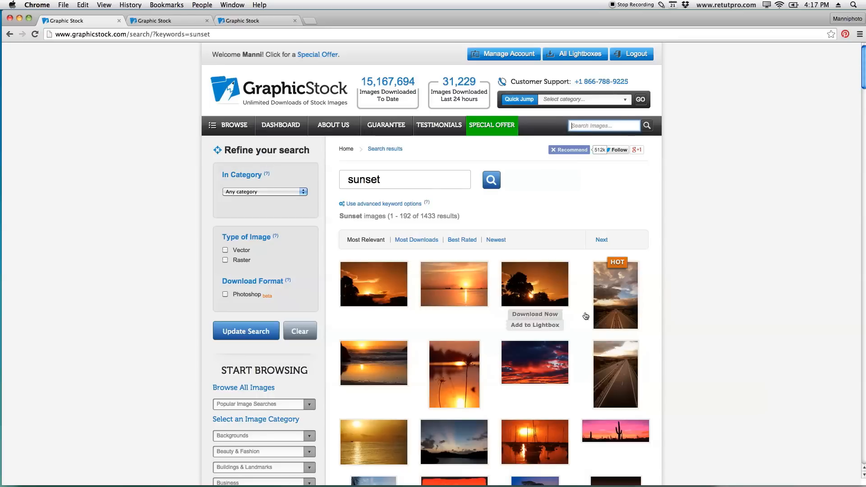
{"action": "left_click_drag", "start_coordinate": [864, 44], "coordinate": [861, 291]}
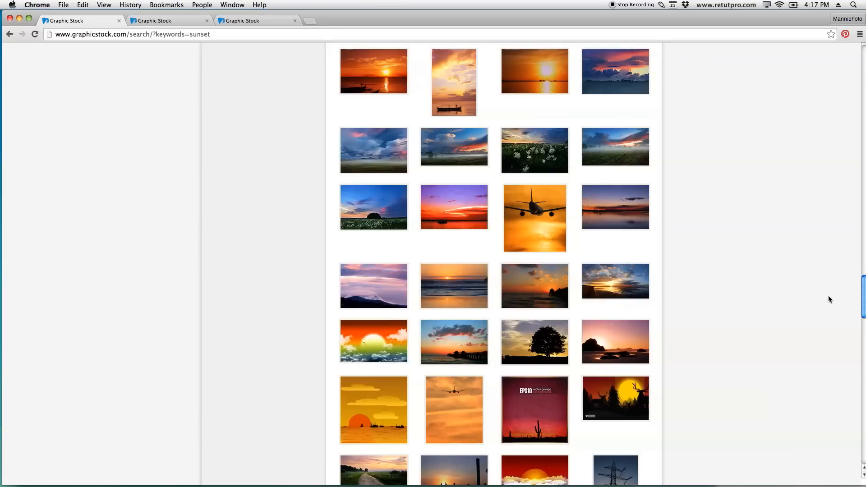
{"action": "left_click_drag", "start_coordinate": [862, 298], "coordinate": [824, 418]}
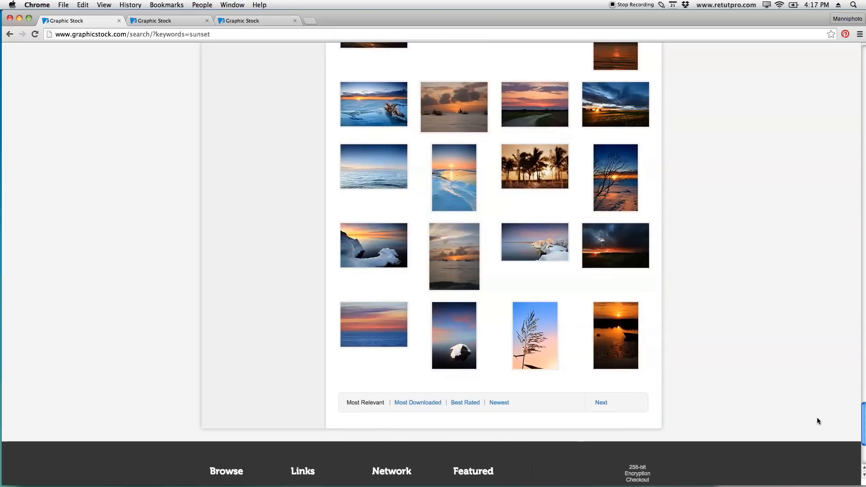
{"action": "left_click_drag", "start_coordinate": [844, 275], "coordinate": [852, 52]}
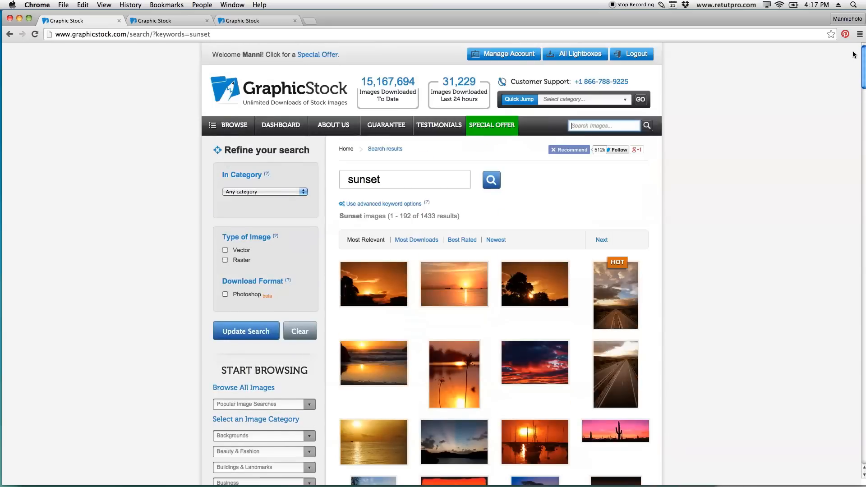
Search GraphicStock for hipster in place of retro and examine the geometric background images in the results
{"action": "left_click", "coordinate": [164, 21]}
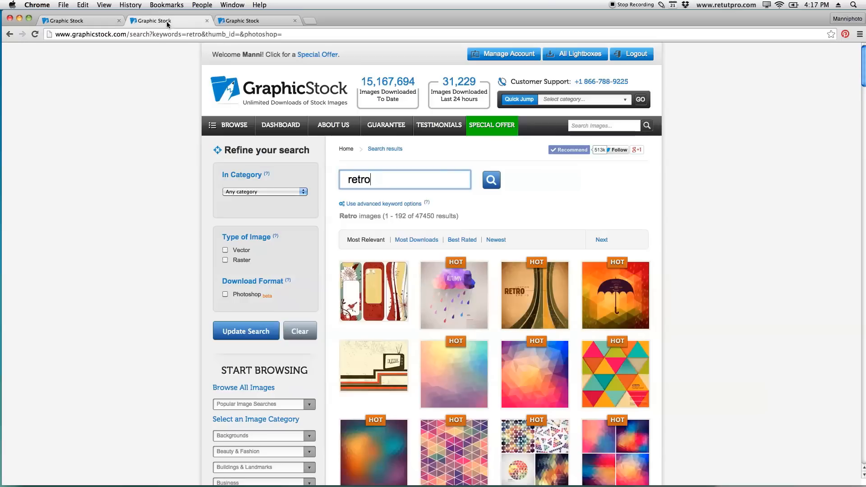
{"action": "left_click_drag", "start_coordinate": [372, 180], "coordinate": [311, 173]}
{"action": "type", "text": "hipster"}
{"action": "key", "text": "Return"}
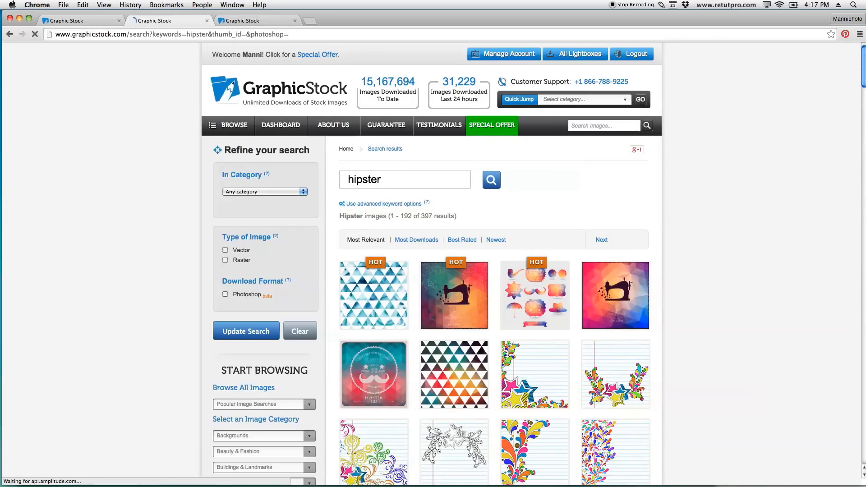
{"action": "scroll", "coordinate": [865, 77], "scroll_direction": "down", "scroll_amount": 5}
{"action": "scroll", "coordinate": [451, 118], "scroll_direction": "down", "scroll_amount": 10}
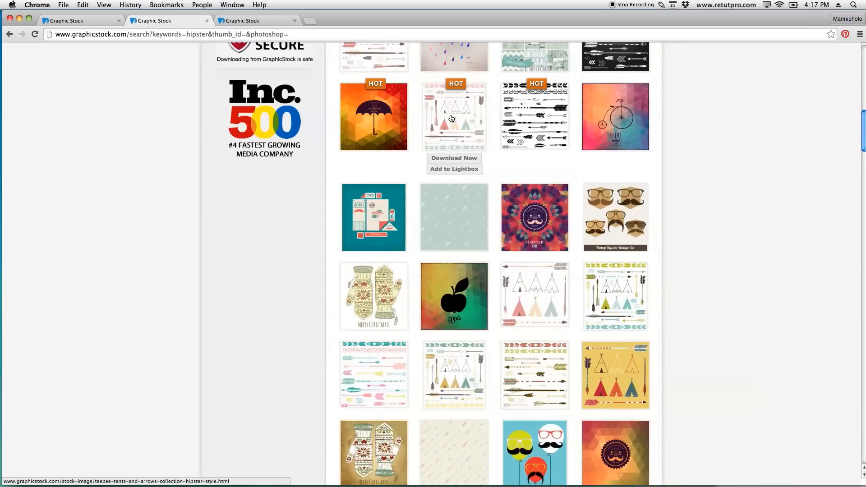
{"action": "mouse_move", "coordinate": [451, 118]}
{"action": "left_click_drag", "start_coordinate": [863, 139], "coordinate": [835, 243]}
{"action": "mouse_move", "coordinate": [530, 192]}
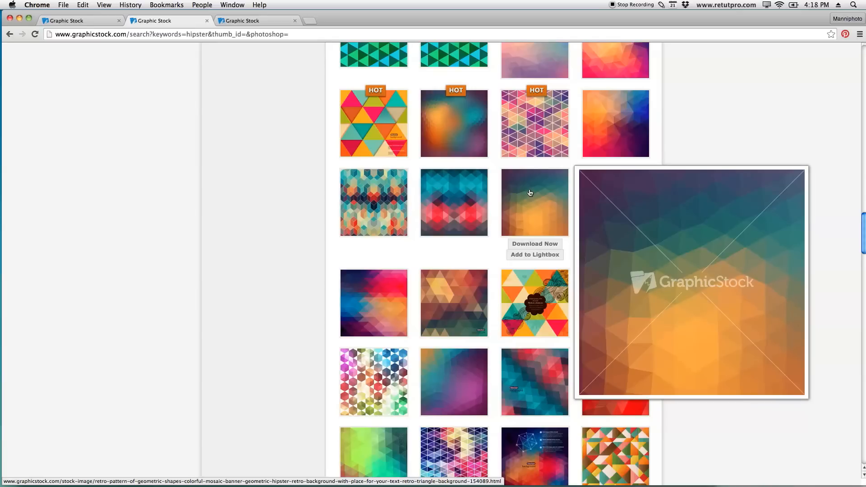
{"action": "left_click_drag", "start_coordinate": [863, 243], "coordinate": [863, 63]}
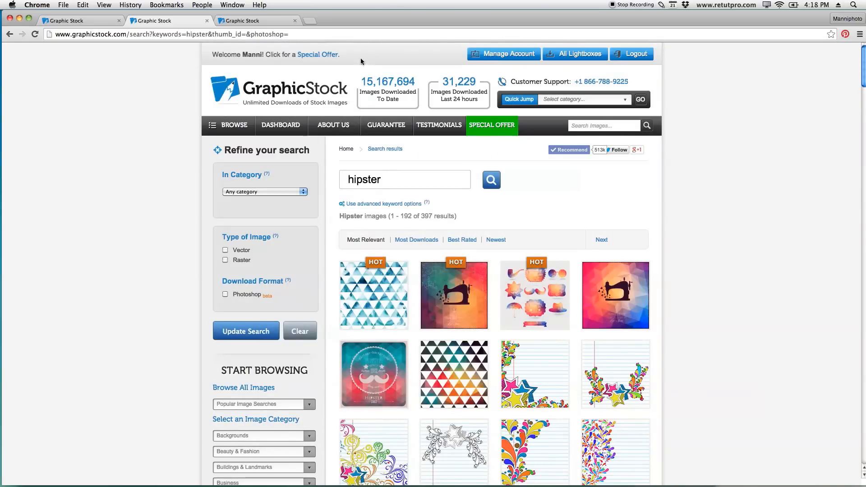
Look through the GraphicStock results for badges and preview several of the badge designs
{"action": "left_click", "coordinate": [241, 22]}
{"action": "mouse_move", "coordinate": [530, 314]}
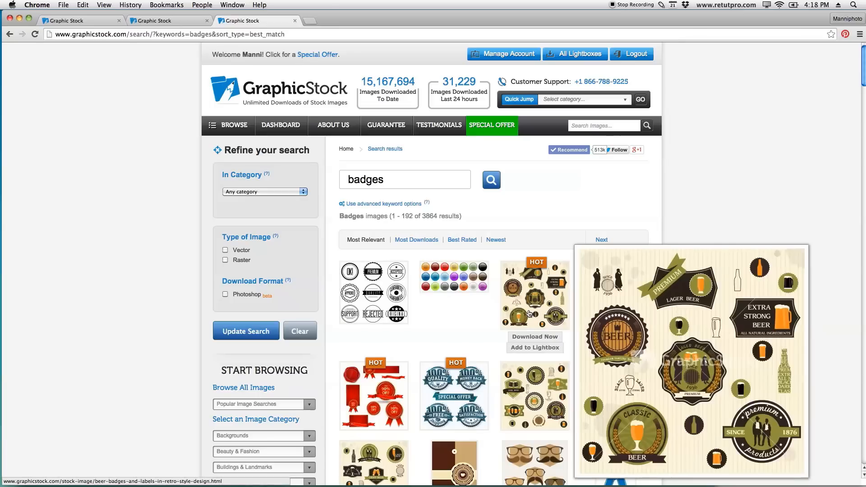
{"action": "scroll", "coordinate": [550, 207], "scroll_direction": "down", "scroll_amount": 3}
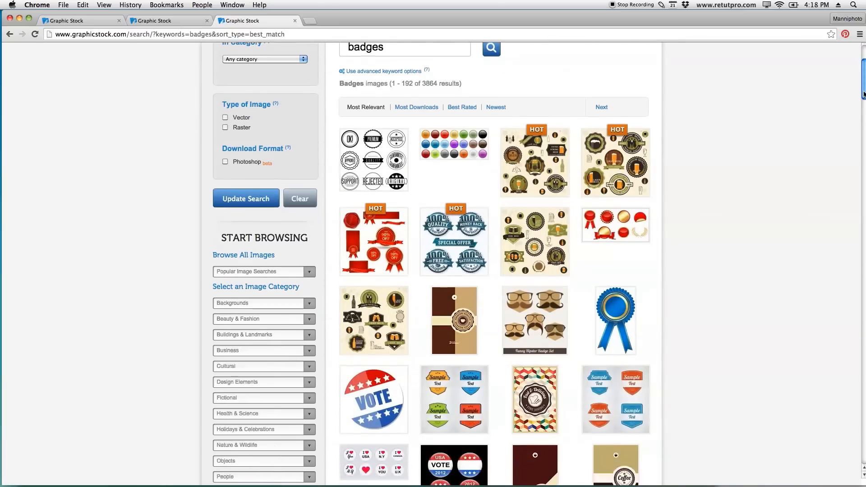
{"action": "mouse_move", "coordinate": [521, 233]}
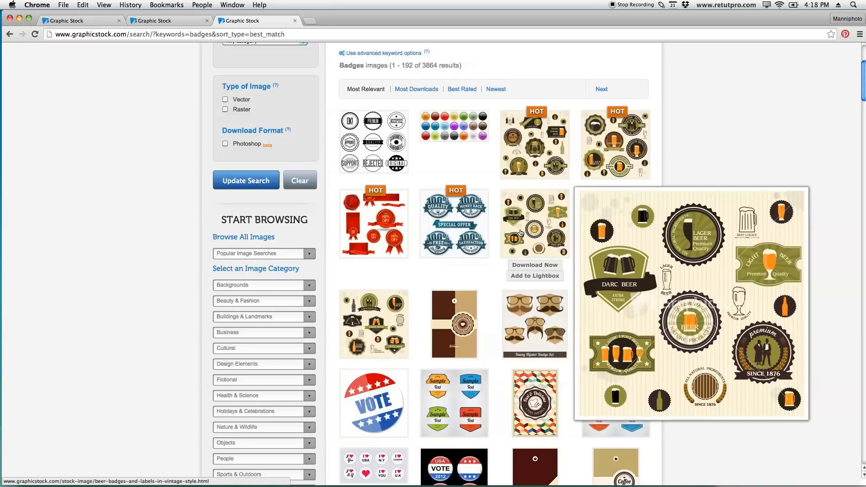
{"action": "mouse_move", "coordinate": [437, 227]}
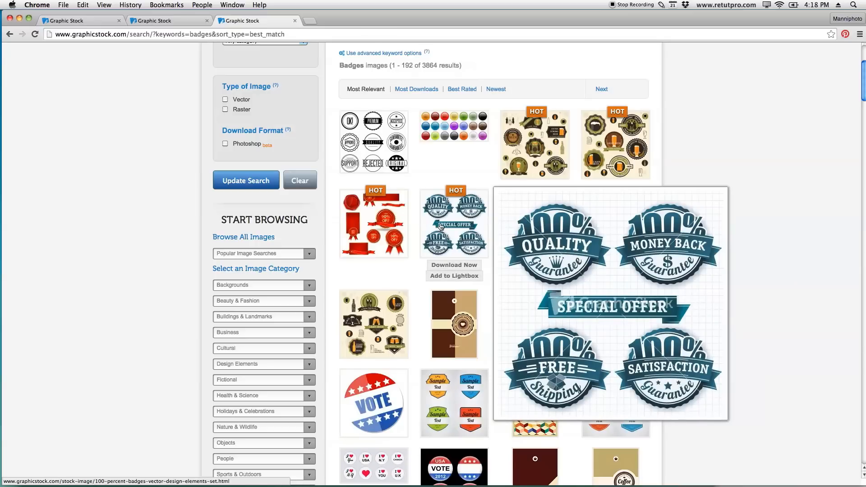
{"action": "left_click_drag", "start_coordinate": [864, 72], "coordinate": [812, 421]}
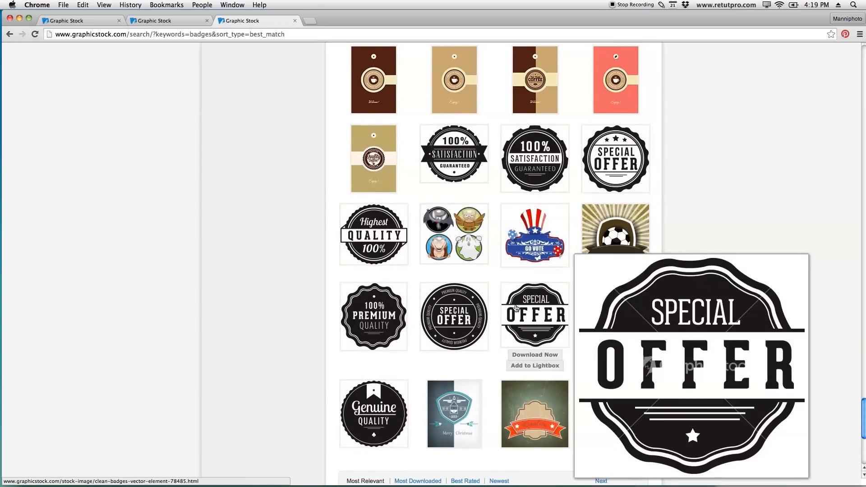
{"action": "mouse_move", "coordinate": [464, 311]}
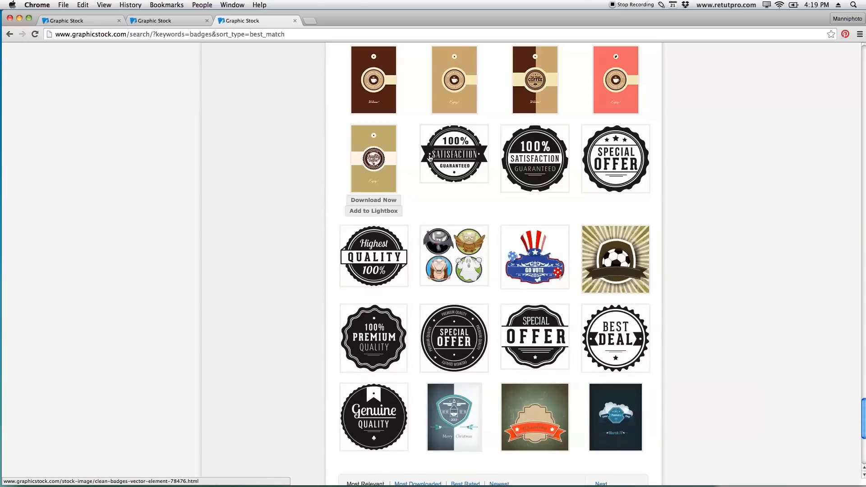
{"action": "mouse_move", "coordinate": [431, 158]}
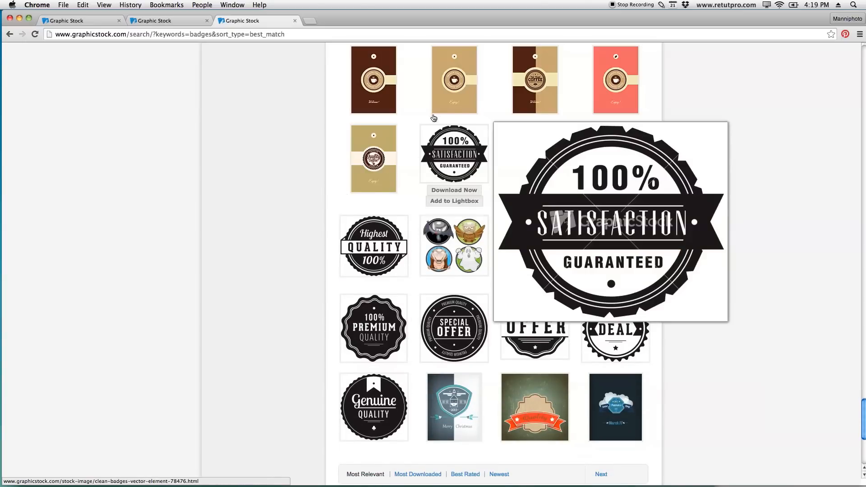
{"action": "mouse_move", "coordinate": [438, 108]}
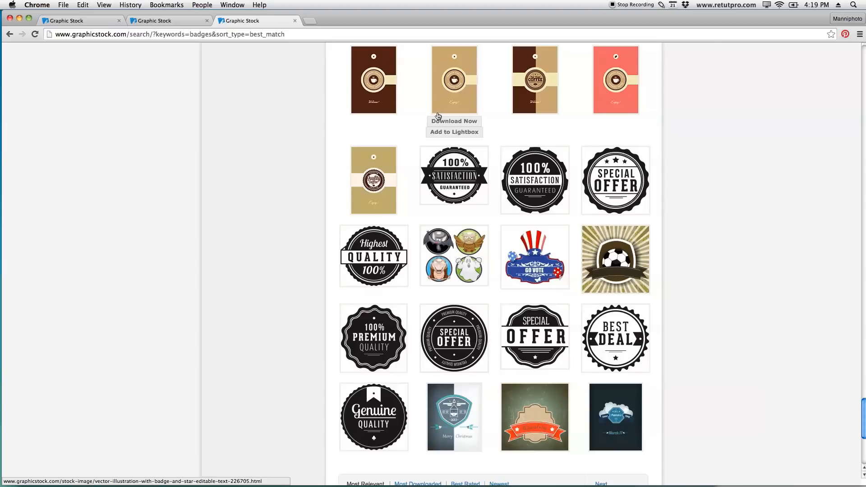
{"action": "mouse_move", "coordinate": [374, 334]}
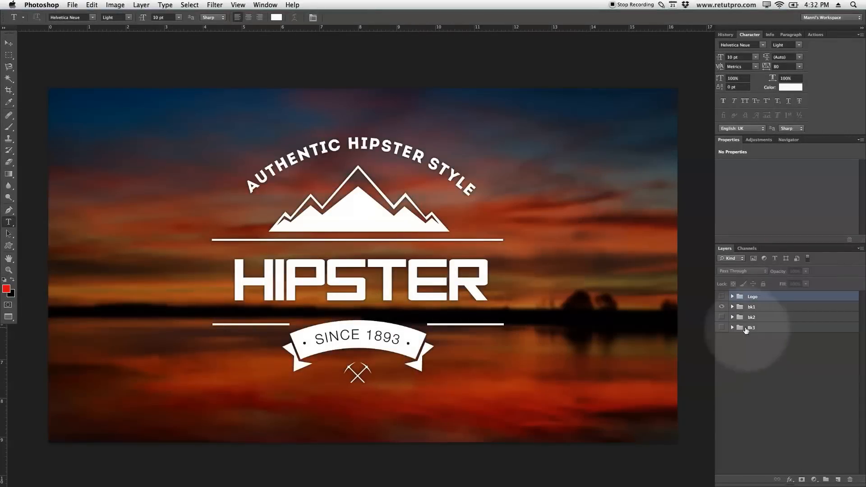
Show the Logo group instead of the bk1 group, and add a new layer named Background above it
{"action": "left_click", "coordinate": [722, 307]}
{"action": "left_click", "coordinate": [721, 297]}
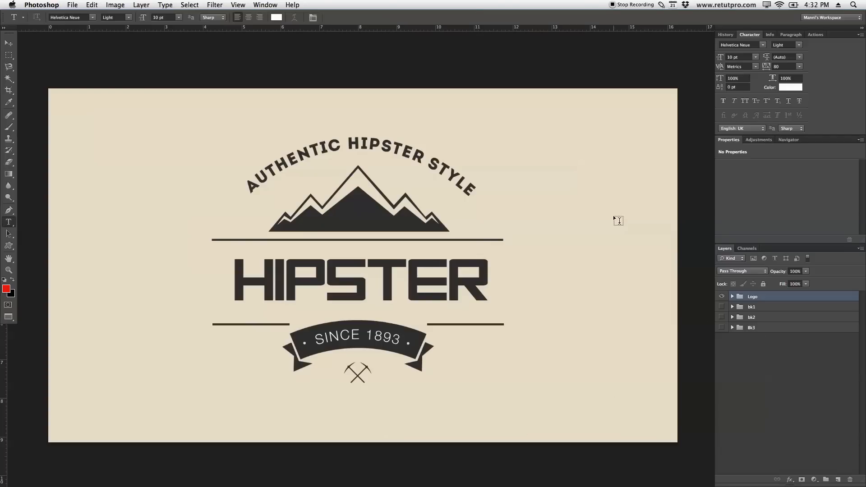
{"action": "left_click", "coordinate": [839, 479]}
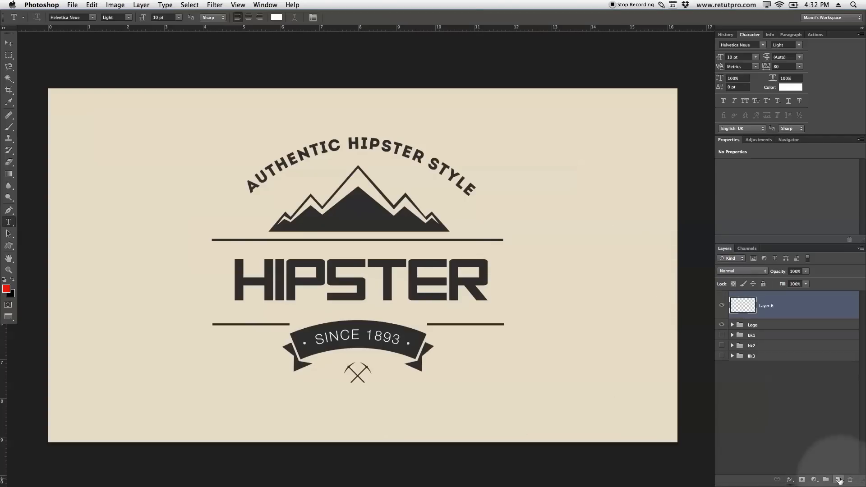
{"action": "double_click", "coordinate": [766, 306]}
{"action": "type", "text": "b"}
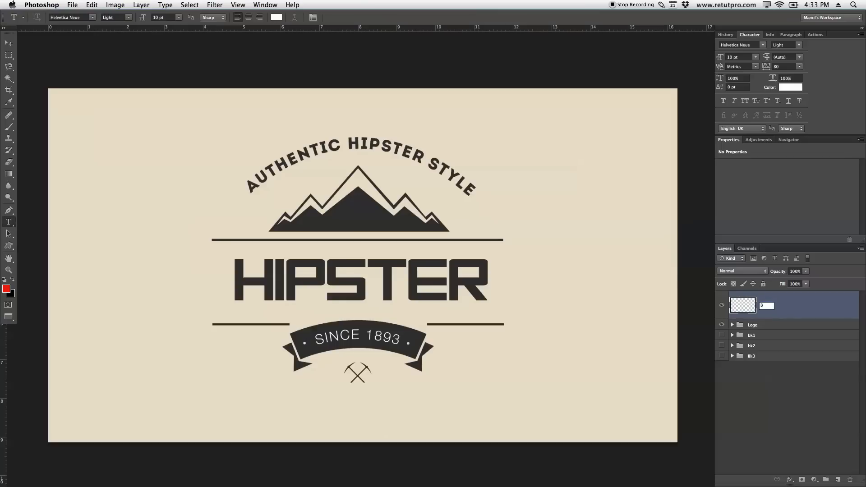
{"action": "type", "text": "ackground"}
{"action": "key", "text": "Return"}
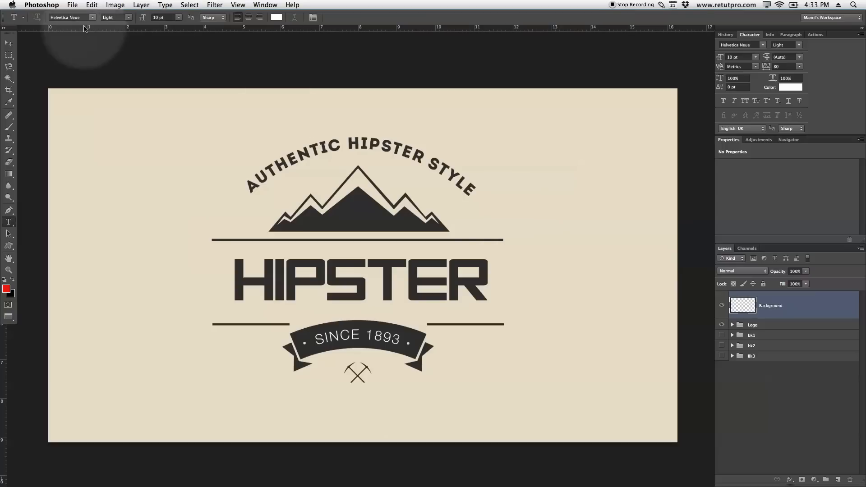
Select the whole canvas, fill the Background layer with the light beige colour ede1c5, and deselect
{"action": "left_click", "coordinate": [11, 53]}
{"action": "left_click_drag", "start_coordinate": [49, 90], "coordinate": [692, 446]}
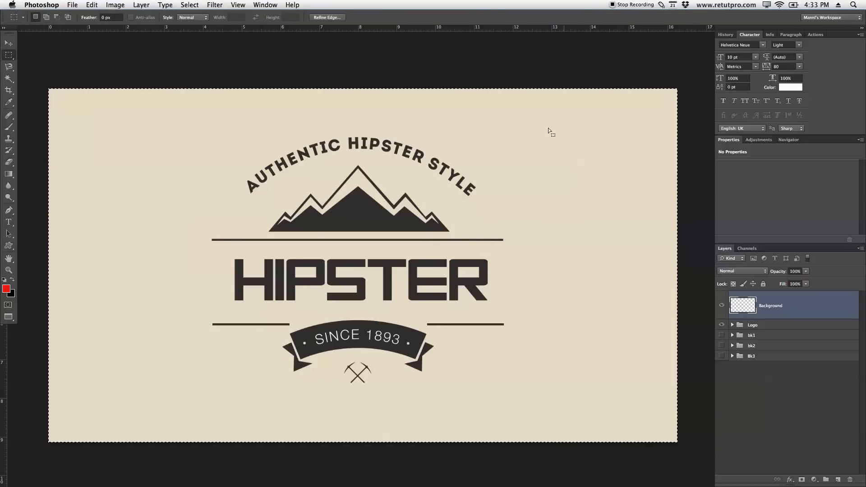
{"action": "right_click", "coordinate": [418, 188]}
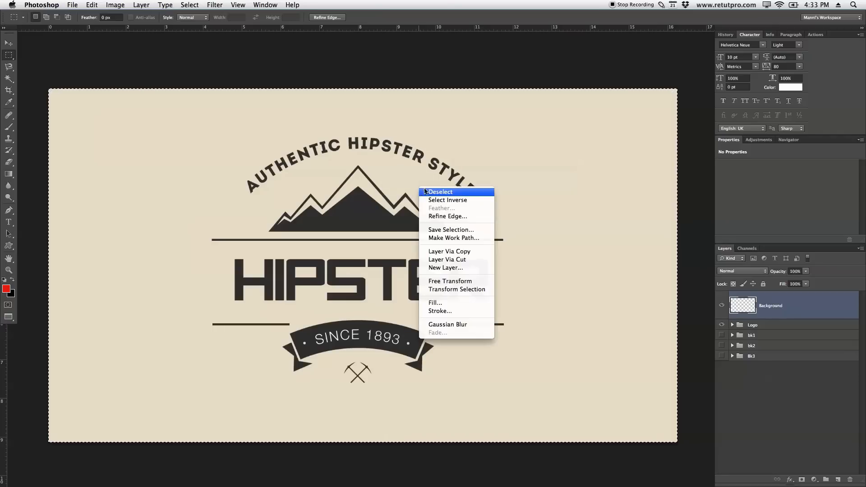
{"action": "left_click", "coordinate": [441, 303]}
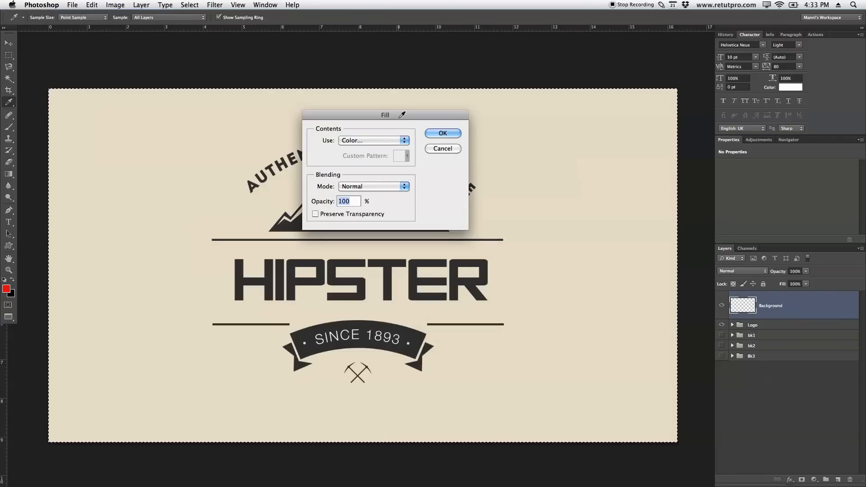
{"action": "left_click", "coordinate": [361, 140]}
{"action": "left_click", "coordinate": [356, 141]}
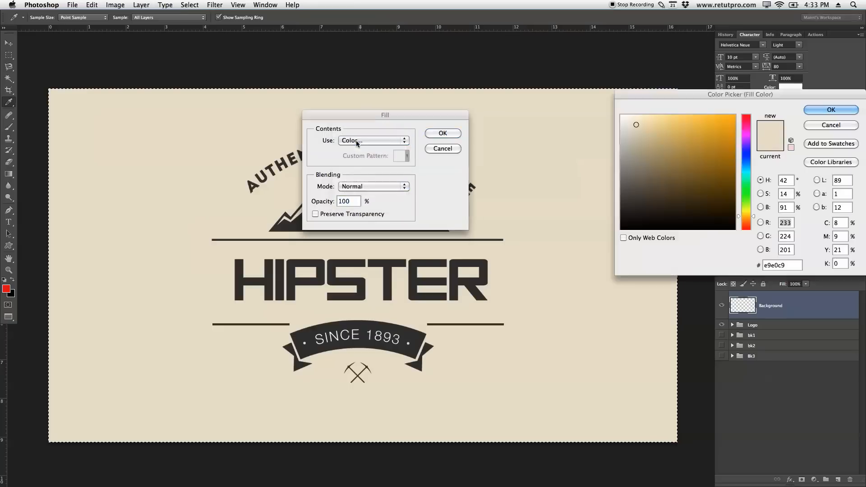
{"action": "left_click_drag", "start_coordinate": [665, 92], "coordinate": [510, 124]}
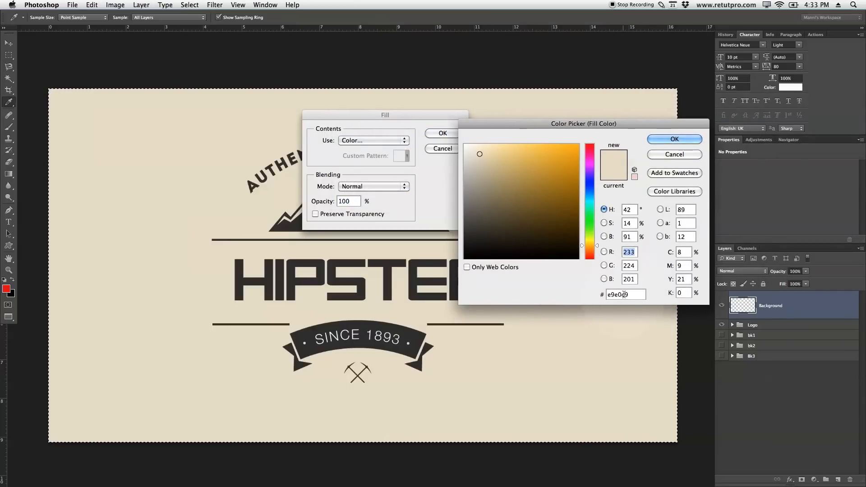
{"action": "left_click_drag", "start_coordinate": [480, 154], "coordinate": [482, 152]}
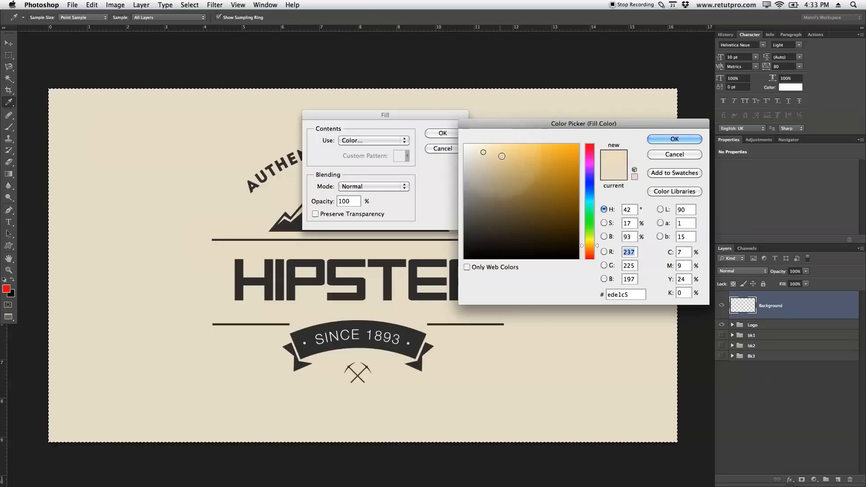
{"action": "left_click", "coordinate": [675, 139]}
{"action": "left_click", "coordinate": [446, 134]}
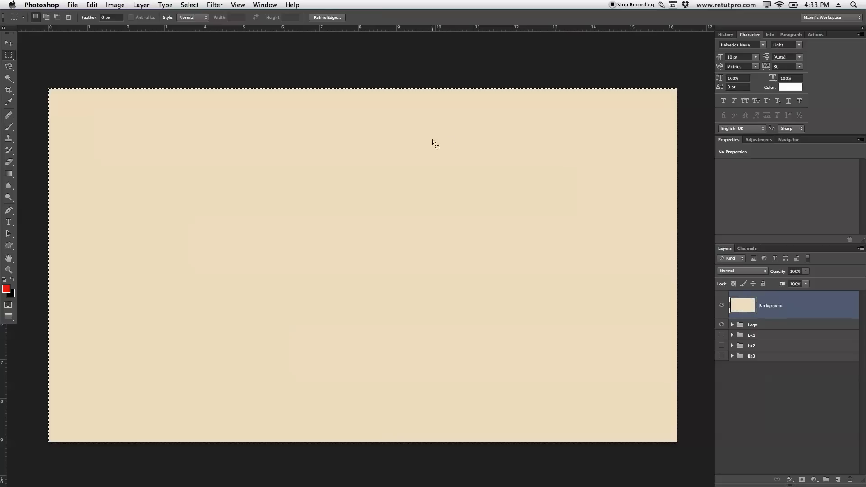
{"action": "left_click", "coordinate": [496, 240]}
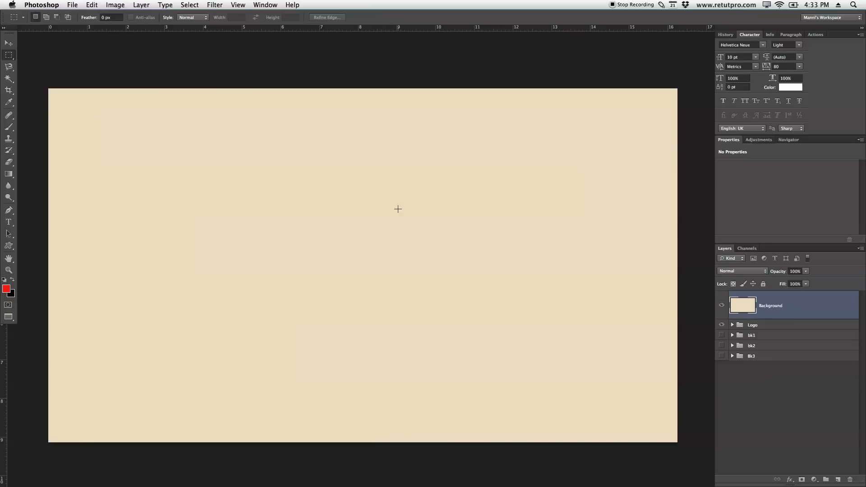
Add a horizontal guide at 50% of the canvas height
{"action": "left_click", "coordinate": [232, 4]}
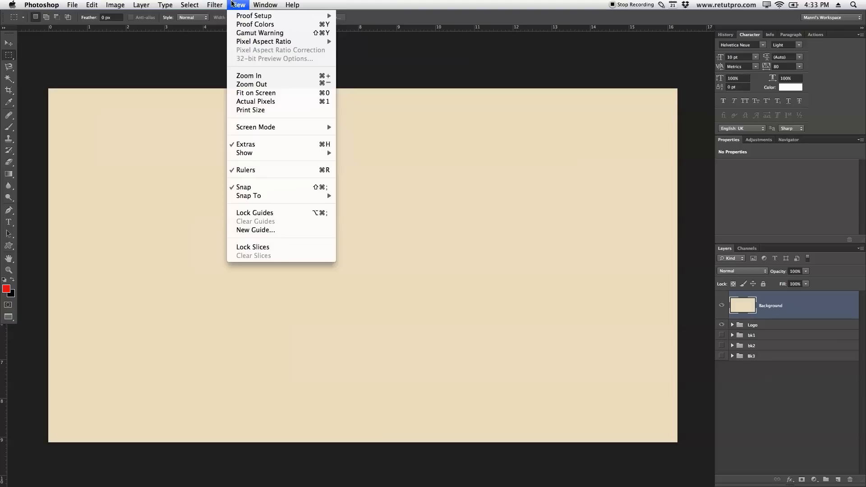
{"action": "left_click", "coordinate": [272, 232]}
{"action": "left_click", "coordinate": [284, 305]}
{"action": "type", "text": "50"}
{"action": "type", "text": "0"}
{"action": "left_click", "coordinate": [351, 301]}
Add a vertical guide at 50% of the canvas width
{"action": "left_click", "coordinate": [238, 5]}
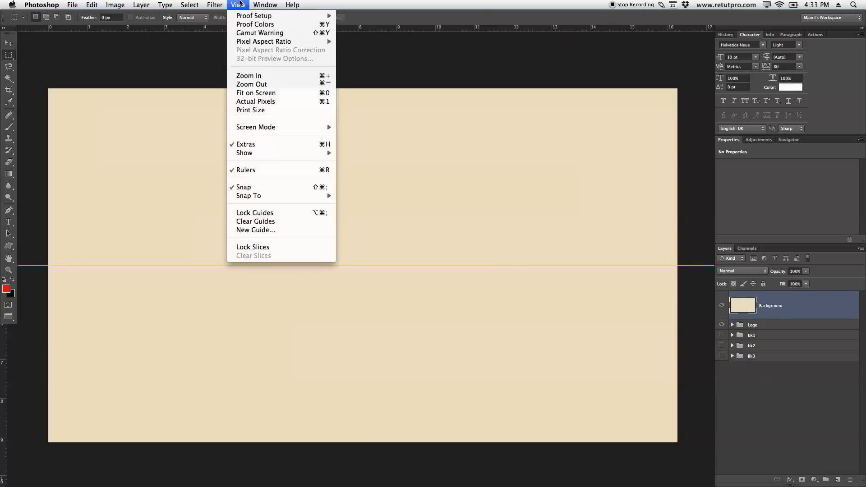
{"action": "left_click", "coordinate": [270, 231]}
{"action": "left_click", "coordinate": [286, 315]}
{"action": "type", "text": "50"}
{"action": "type", "text": "0"}
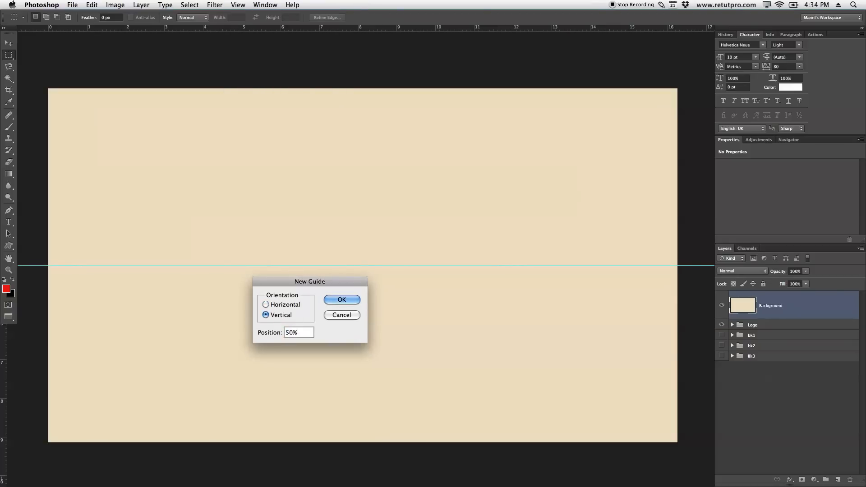
{"action": "key", "text": "Return"}
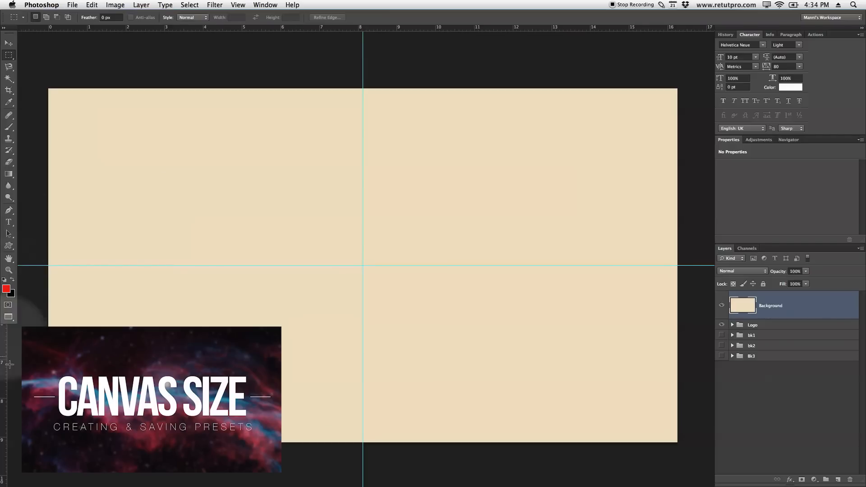
Add the text HIPSTER in a wide text box across the middle of the canvas and set its size to 36 pt
{"action": "left_click", "coordinate": [8, 222]}
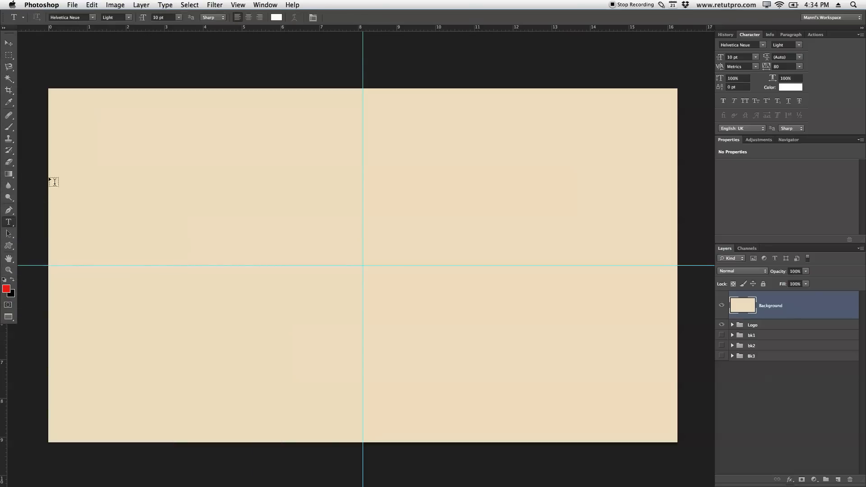
{"action": "left_click_drag", "start_coordinate": [128, 167], "coordinate": [606, 325]}
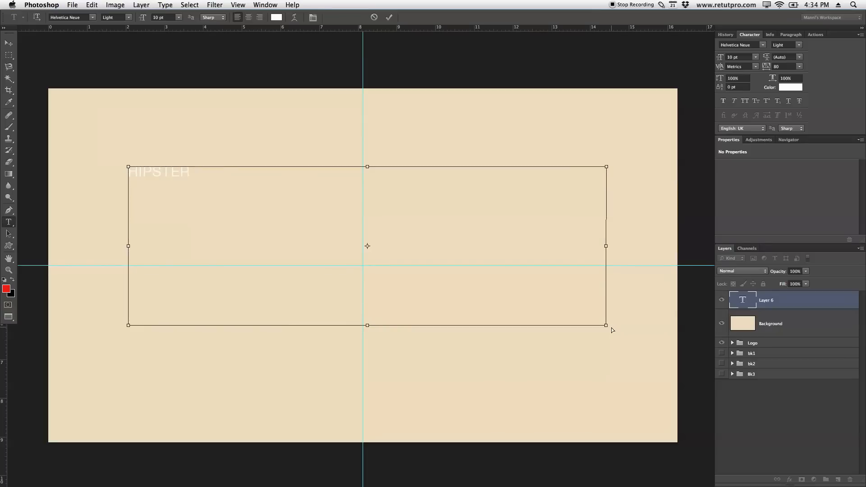
{"action": "key", "text": "super+a"}
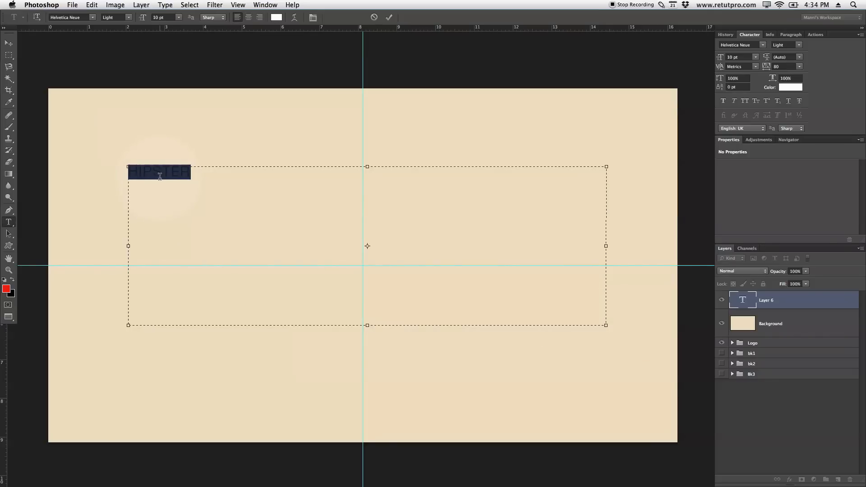
{"action": "left_click_drag", "start_coordinate": [142, 19], "coordinate": [159, 23]}
{"action": "double_click", "coordinate": [157, 17]}
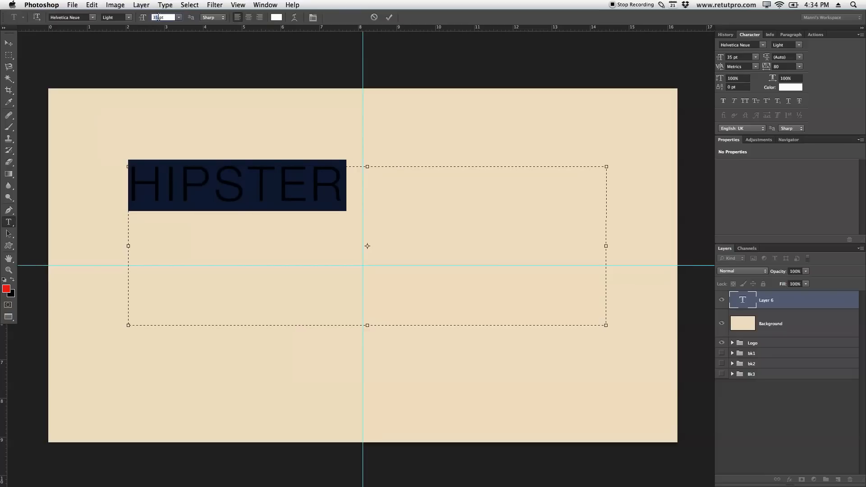
{"action": "key", "text": "Up"}
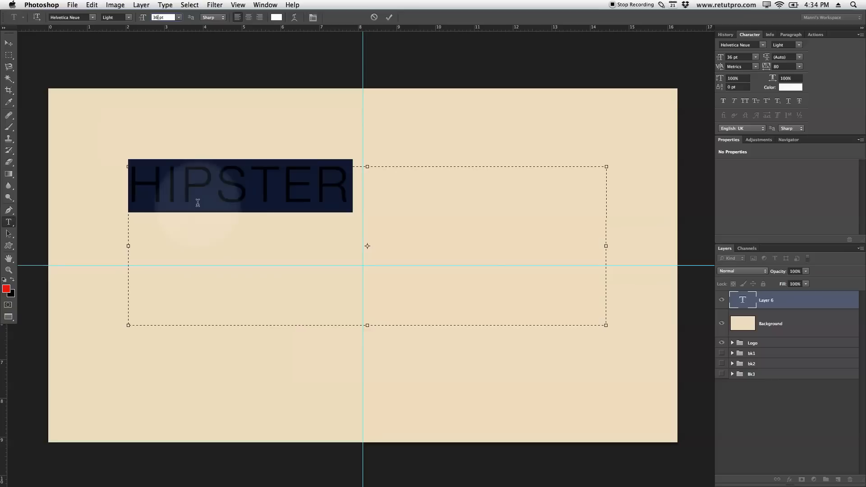
Change the font of the HIPSTER text to Orena
{"action": "left_click", "coordinate": [82, 18]}
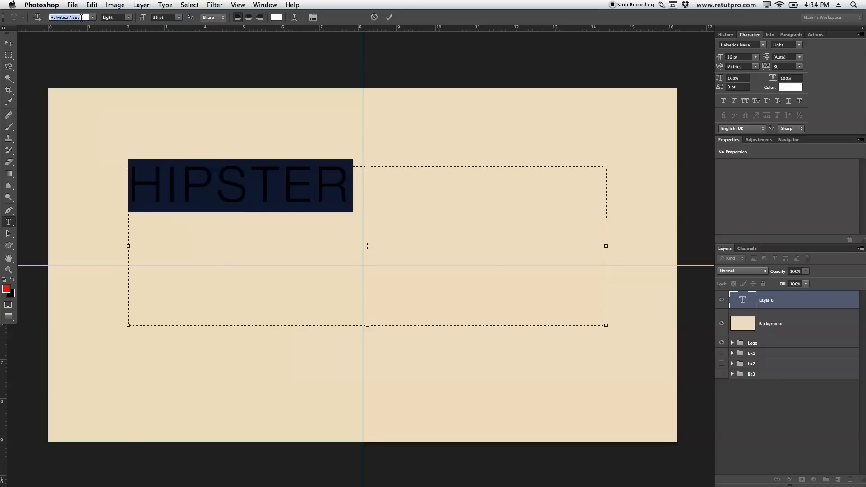
{"action": "left_click", "coordinate": [92, 19]}
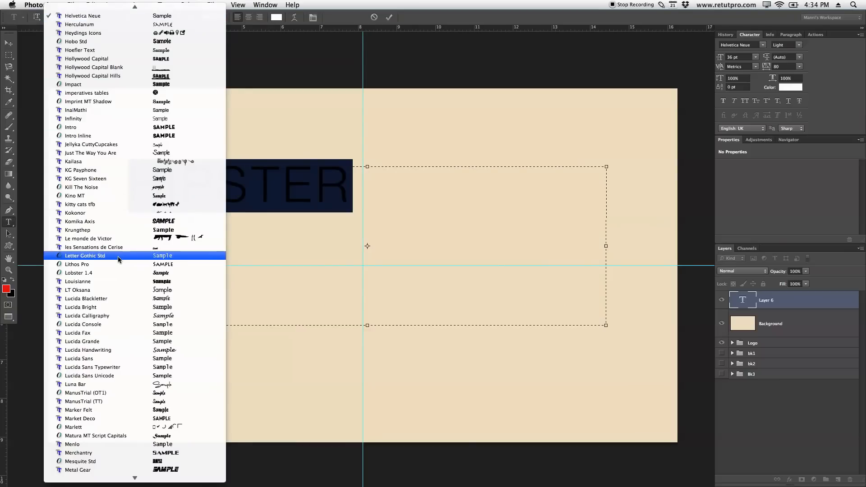
{"action": "key", "text": "o"}
{"action": "mouse_move", "coordinate": [135, 478]}
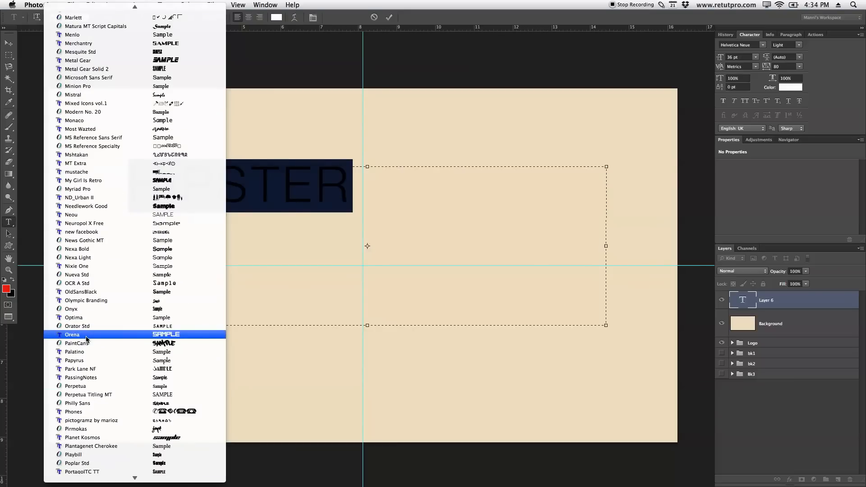
{"action": "left_click", "coordinate": [86, 336]}
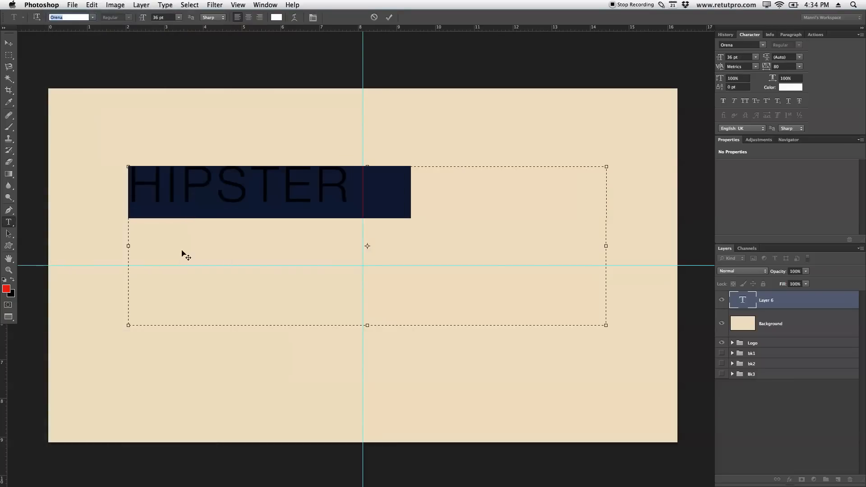
Select the whole word HIPSTER and inspect its text colour in the Color Picker
{"action": "left_click_drag", "start_coordinate": [432, 187], "coordinate": [95, 194]}
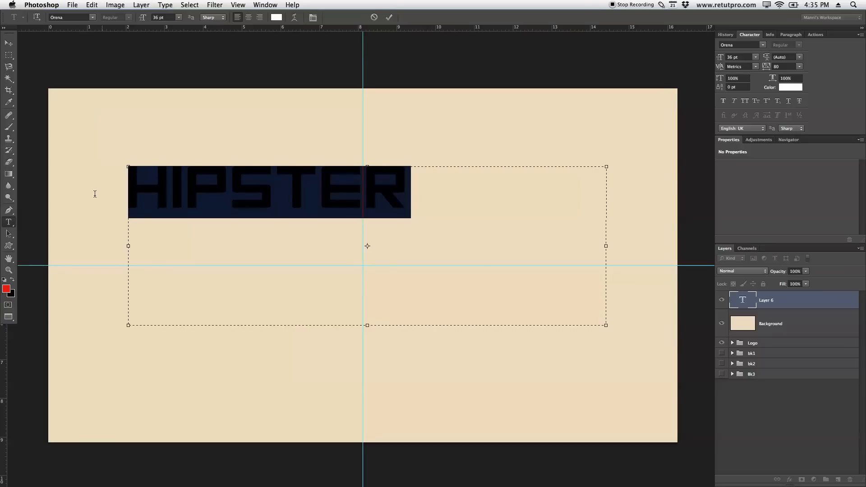
{"action": "left_click", "coordinate": [277, 17]}
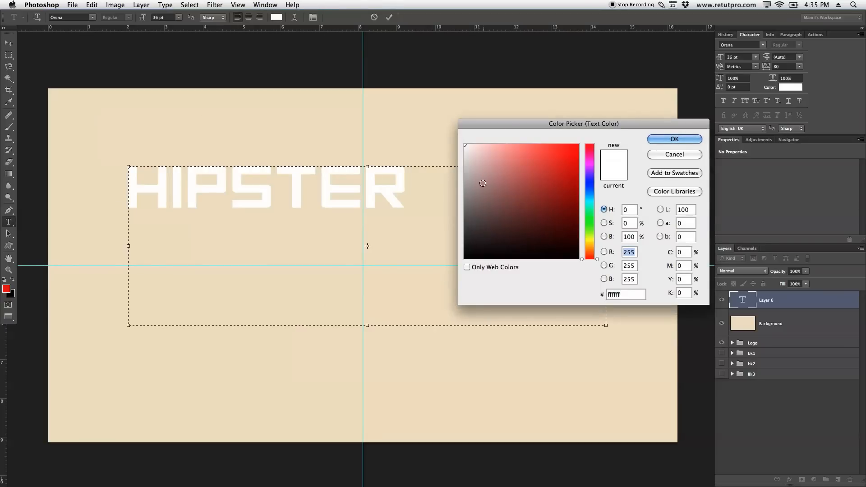
{"action": "left_click", "coordinate": [663, 140]}
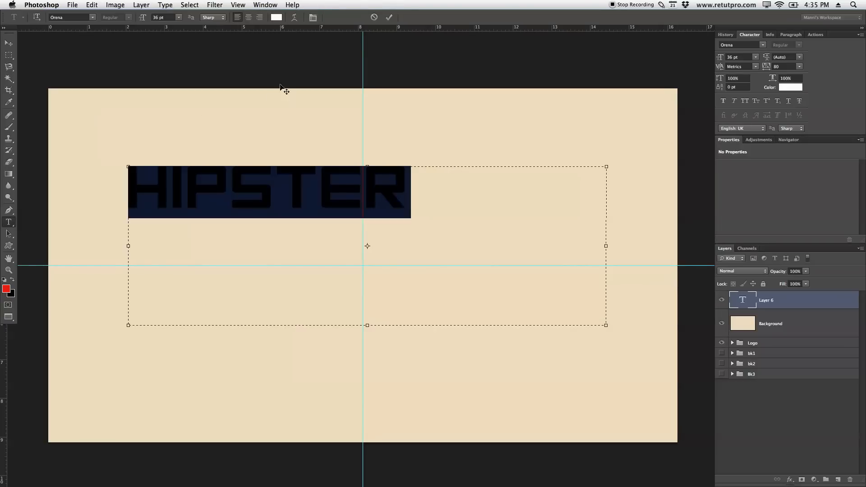
{"action": "left_click", "coordinate": [277, 18]}
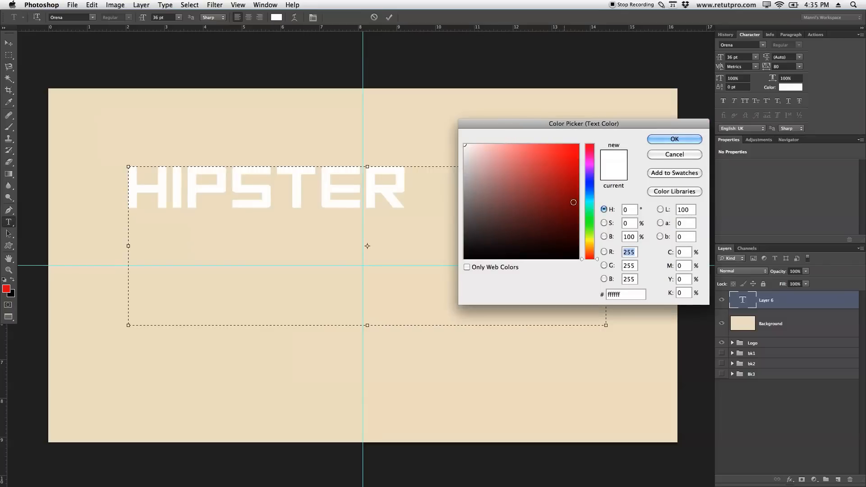
{"action": "left_click", "coordinate": [664, 139]}
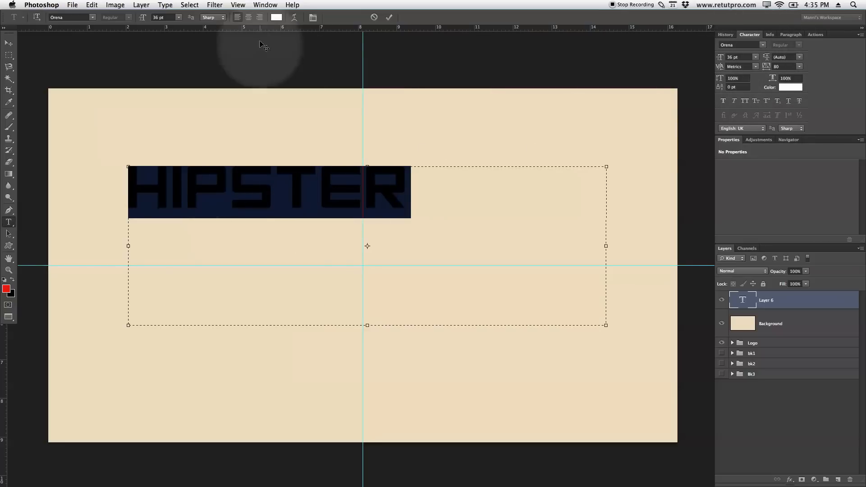
Set the tracking of the HIPSTER text to 0 and commit the text
{"action": "left_click", "coordinate": [263, 5]}
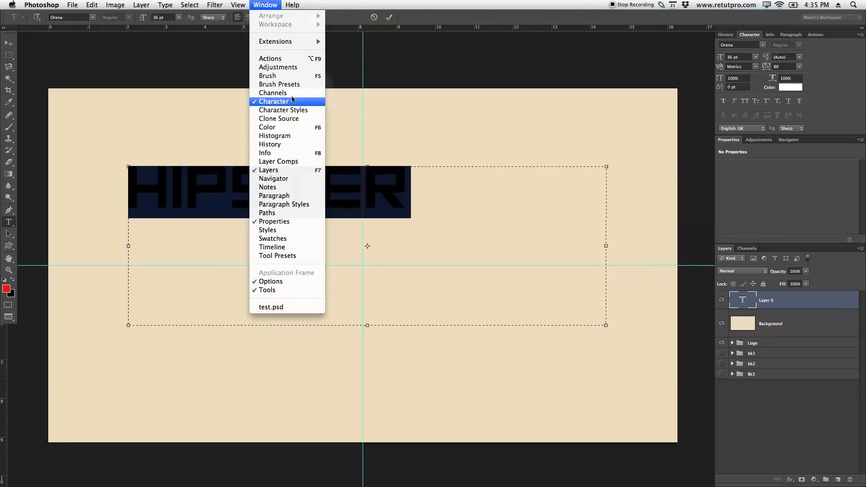
{"action": "left_click", "coordinate": [814, 94]}
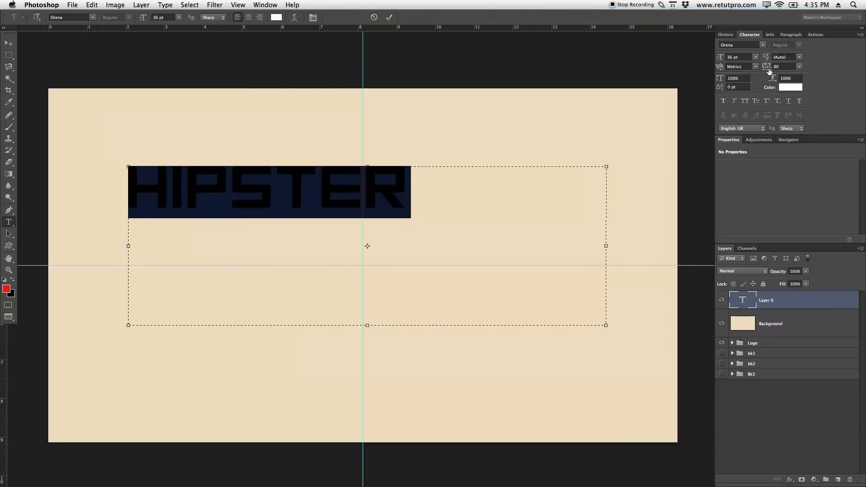
{"action": "left_click", "coordinate": [768, 68]}
{"action": "type", "text": "0"}
{"action": "key", "text": "Return"}
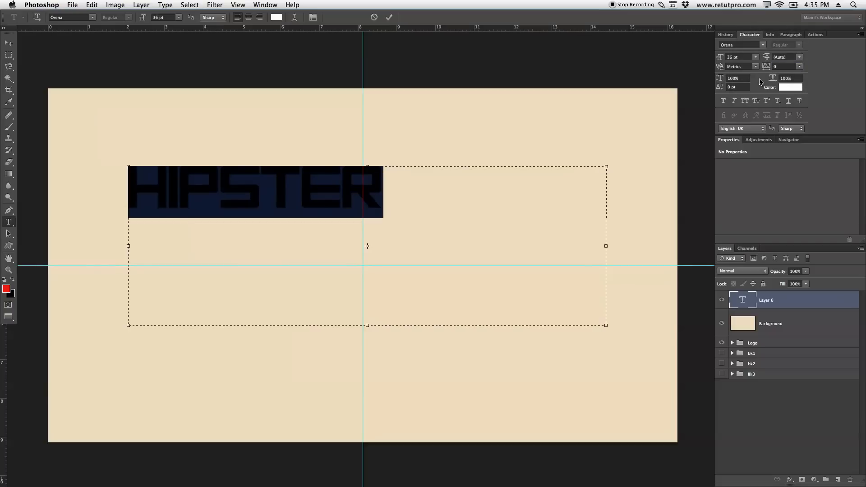
{"action": "left_click", "coordinate": [390, 18]}
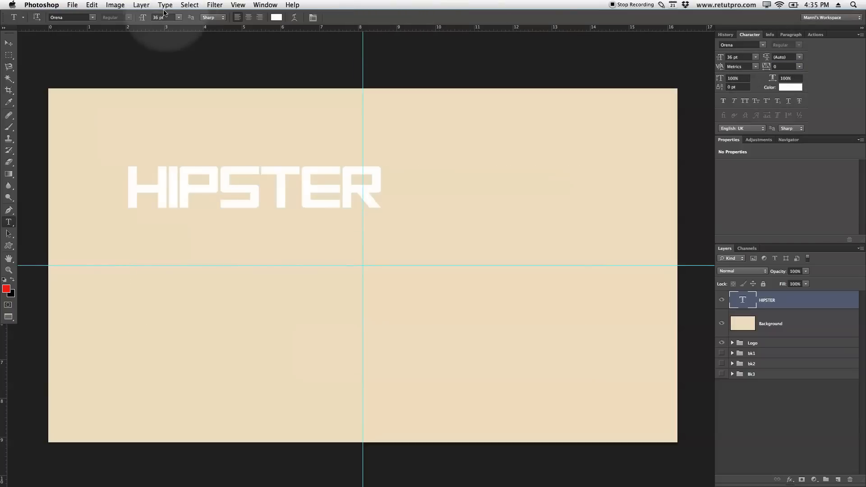
Move the HIPSTER text to the centre of the canvas and compare it with the Logo group by temporarily hiding the text and Background layers
{"action": "left_click", "coordinate": [12, 46]}
{"action": "left_click_drag", "start_coordinate": [287, 198], "coordinate": [381, 281]}
{"action": "left_click_drag", "start_coordinate": [723, 300], "coordinate": [723, 323]}
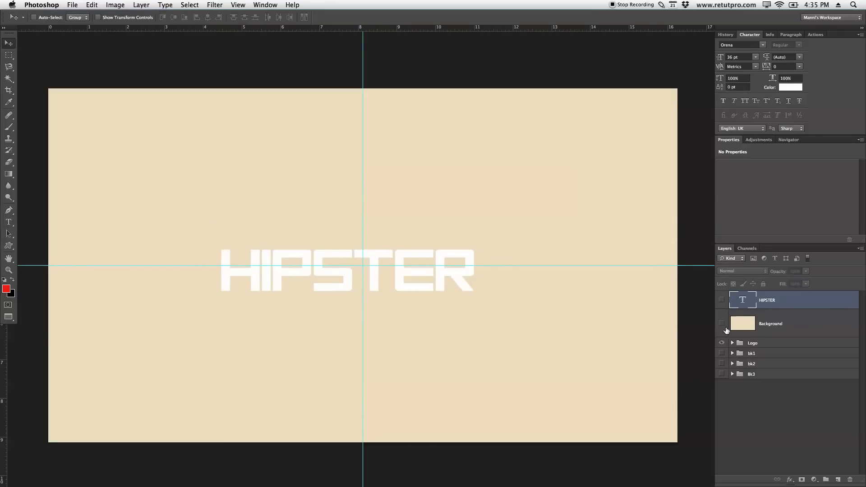
{"action": "left_click", "coordinate": [722, 300]}
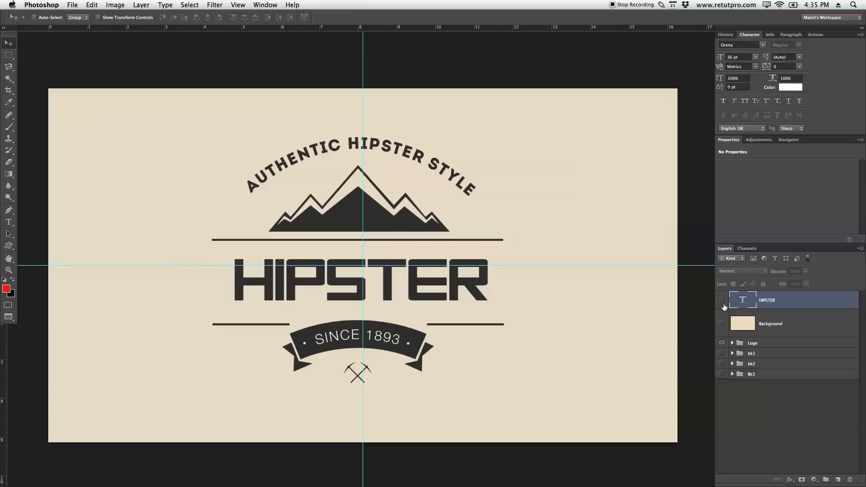
{"action": "left_click", "coordinate": [722, 323]}
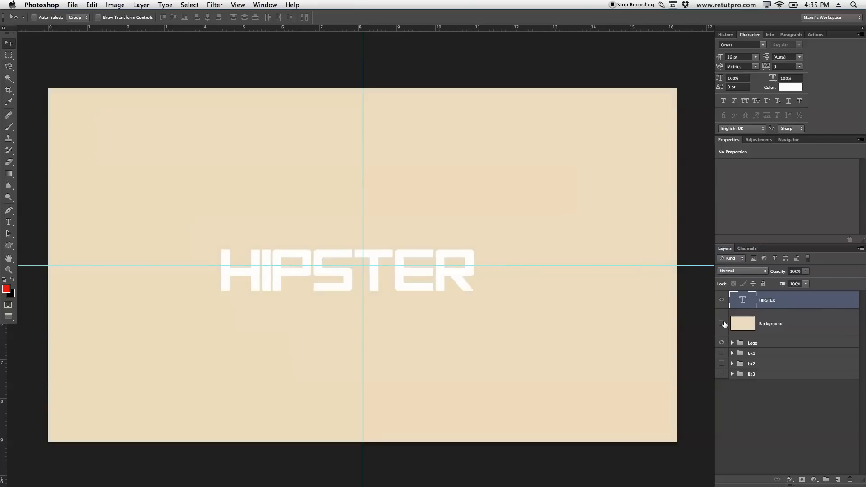
{"action": "left_click", "coordinate": [722, 323]}
Shift the HIPSTER text slightly down and to the right, then nudge it left until it is centred on the vertical guide
{"action": "left_click_drag", "start_coordinate": [428, 280], "coordinate": [439, 287]}
{"action": "key", "text": "Left"}
{"action": "key", "text": "Left"}
{"action": "key", "text": "Left"}
{"action": "key", "text": "Left"}
{"action": "key", "text": "Left"}
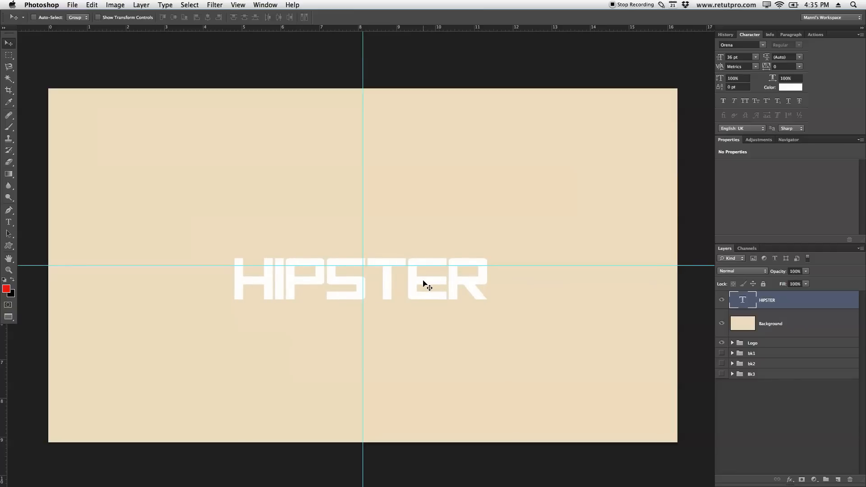
Place one horizontal guide just above the HIPSTER text and another just below it
{"action": "left_click_drag", "start_coordinate": [330, 30], "coordinate": [346, 242]}
{"action": "left_click_drag", "start_coordinate": [341, 28], "coordinate": [344, 319]}
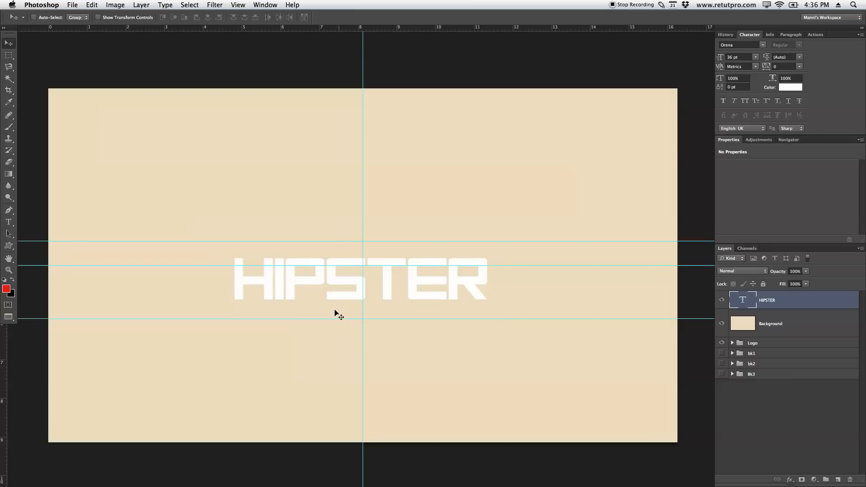
Add a new layer named line above the HIPSTER text layer
{"action": "left_click", "coordinate": [9, 56]}
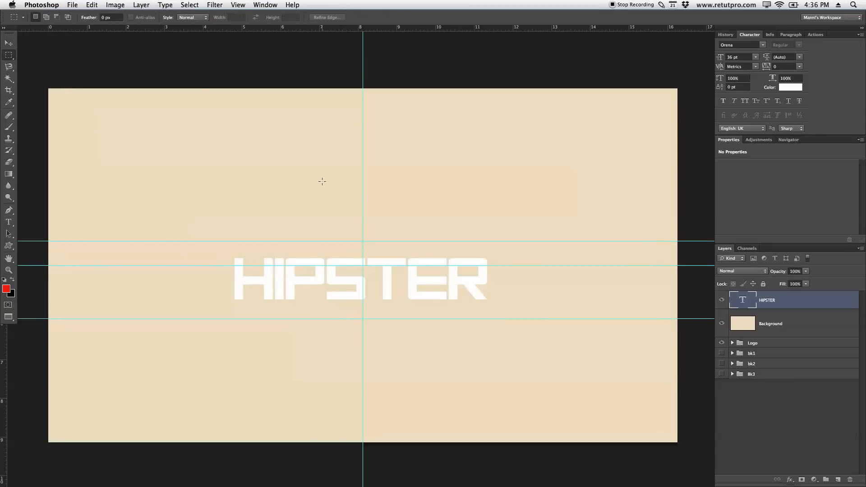
{"action": "left_click_drag", "start_coordinate": [234, 233], "coordinate": [431, 239]}
{"action": "left_click", "coordinate": [423, 234]}
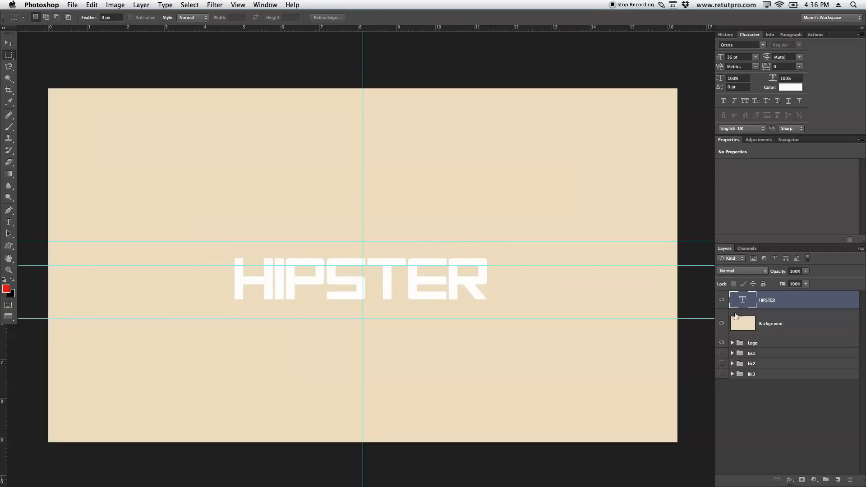
{"action": "left_click", "coordinate": [838, 480]}
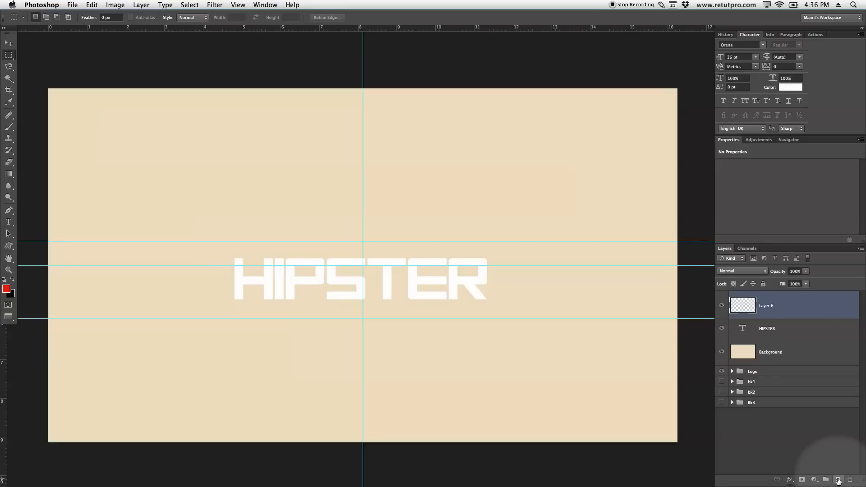
{"action": "double_click", "coordinate": [767, 306]}
{"action": "key", "text": "BackSpace"}
{"action": "key", "text": "Return"}
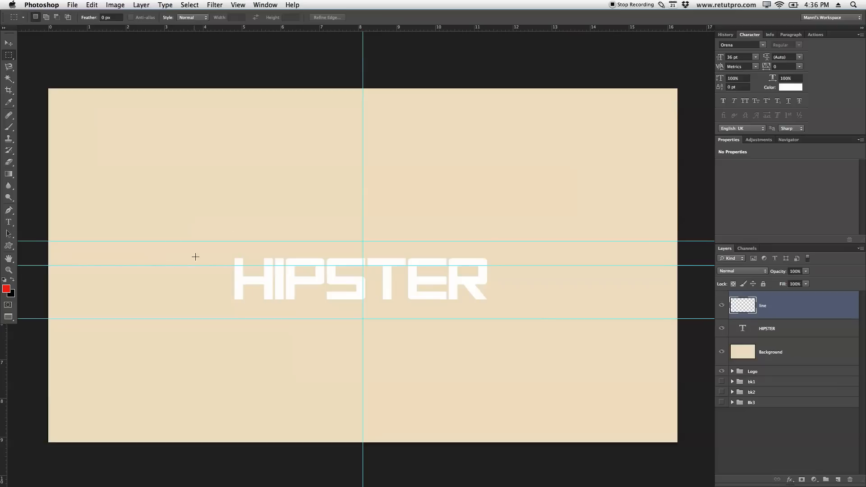
Select a thin horizontal strip about 8 cm wide along the guide above HIPSTER, extending past both ends of the word
{"action": "left_click_drag", "start_coordinate": [205, 241], "coordinate": [229, 242]}
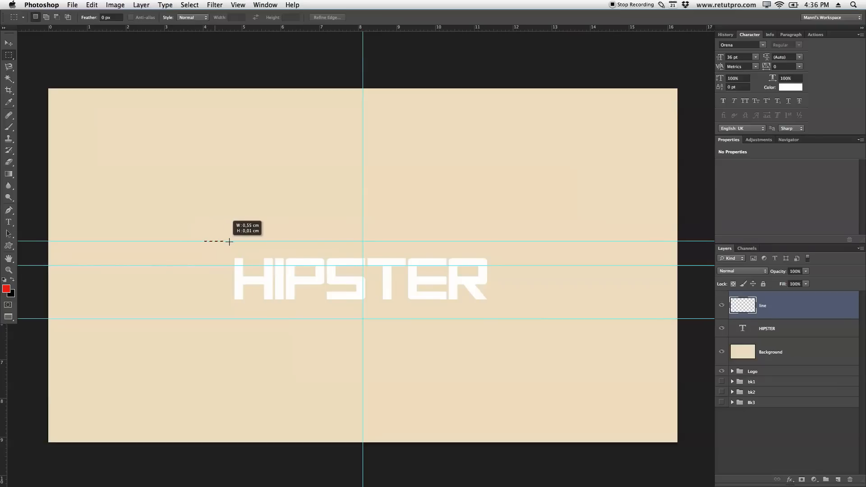
{"action": "left_click_drag", "start_coordinate": [345, 245], "coordinate": [496, 242]}
{"action": "key", "text": "z"}
{"action": "left_click_drag", "start_coordinate": [439, 266], "coordinate": [532, 271]}
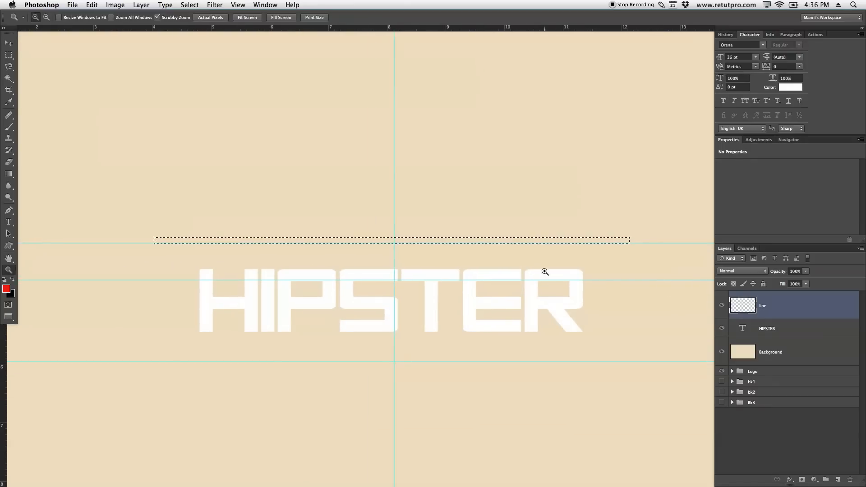
Fill the selected strip above HIPSTER with white on the line layer
{"action": "key", "text": "m"}
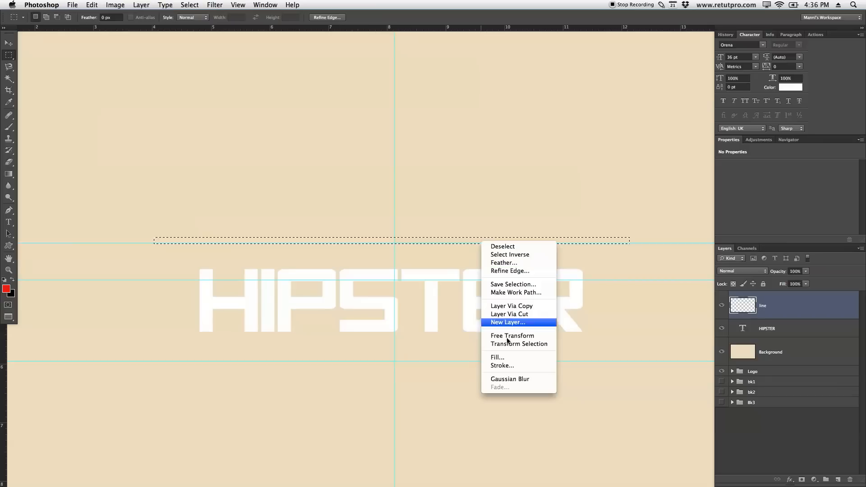
{"action": "left_click", "coordinate": [501, 357]}
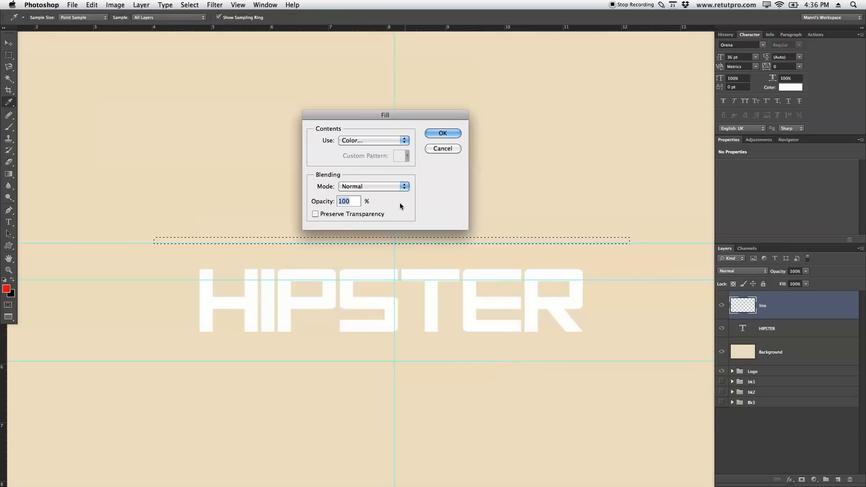
{"action": "left_click", "coordinate": [380, 141]}
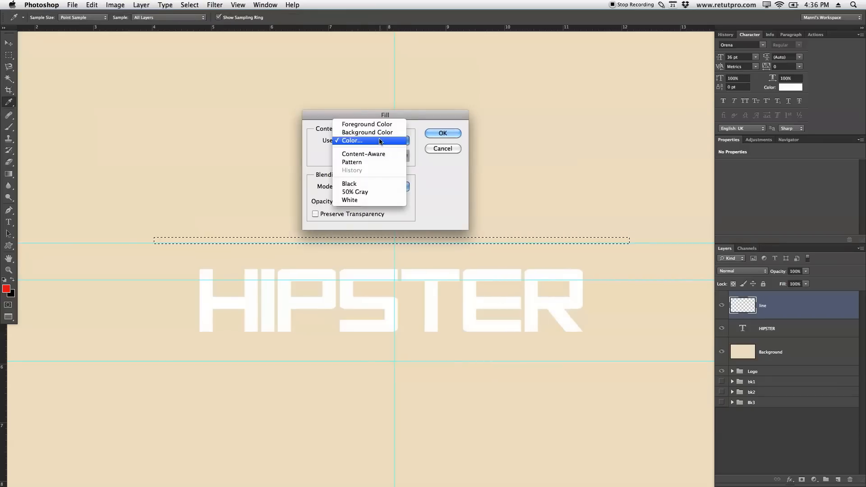
{"action": "left_click", "coordinate": [372, 199]}
{"action": "left_click", "coordinate": [443, 133]}
Thin the white line by shifting the selection up and deleting the line's upper part, and deselect
{"action": "key", "text": "m"}
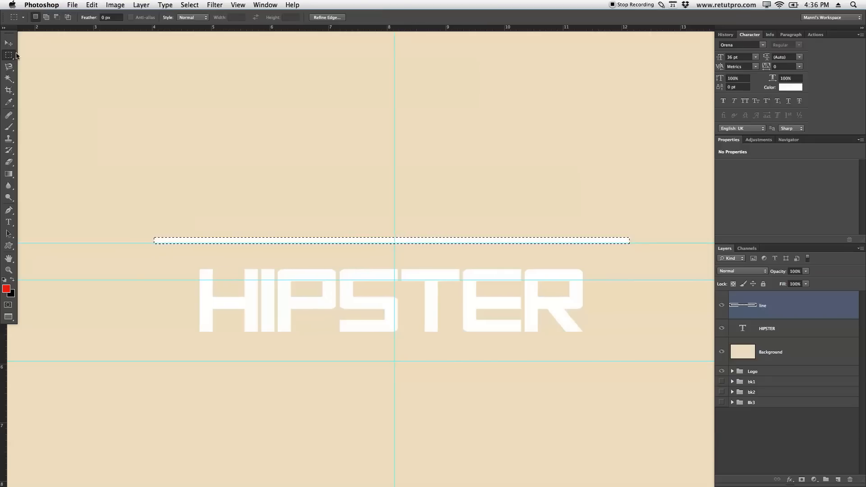
{"action": "key", "text": "Up"}
{"action": "key", "text": "Up"}
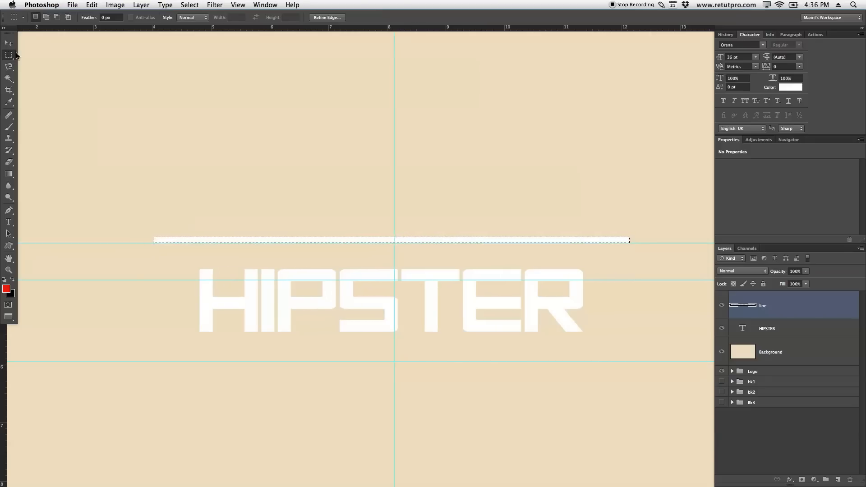
{"action": "key", "text": "Up"}
{"action": "key", "text": "Up"}
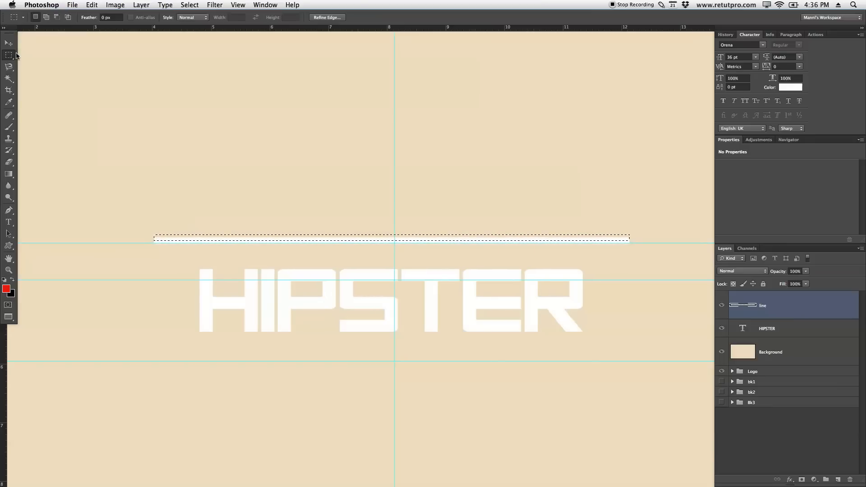
{"action": "key", "text": "Up"}
{"action": "key", "text": "Up"}
{"action": "key", "text": "Up"}
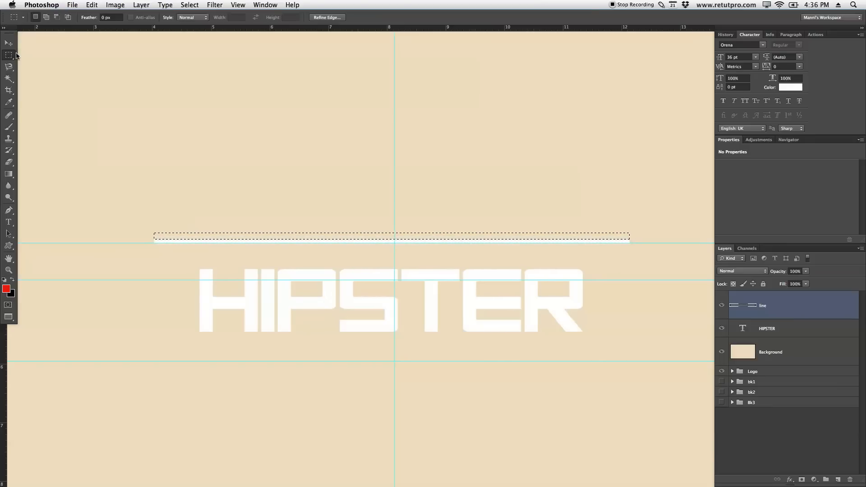
{"action": "key", "text": "super+d"}
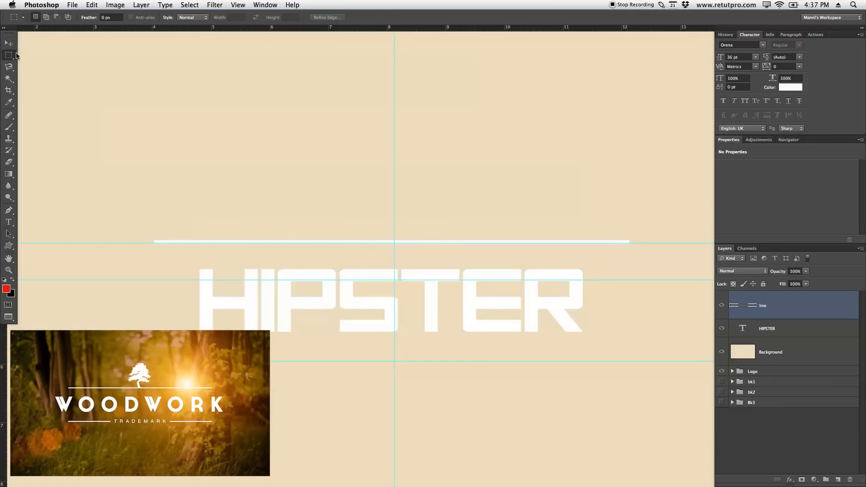
Duplicate the line layer and move the copy straight down onto the guide below HIPSTER
{"action": "key", "text": "z"}
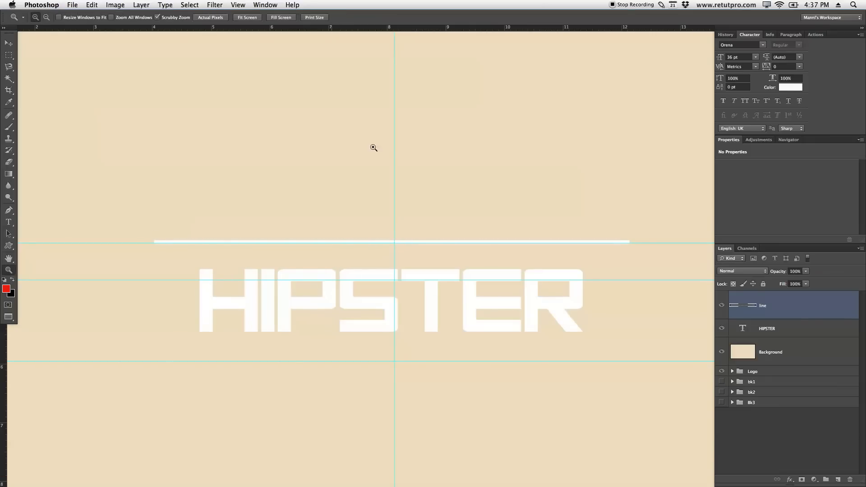
{"action": "left_click", "coordinate": [466, 208], "text": "alt"}
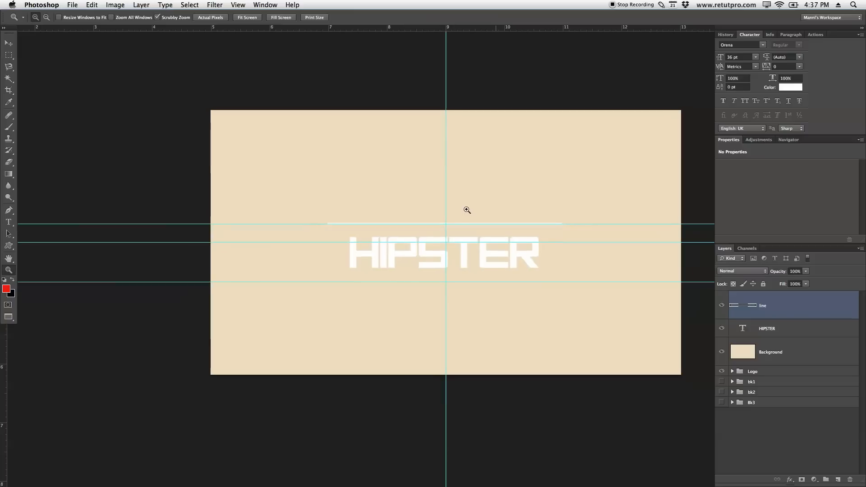
{"action": "left_click", "coordinate": [493, 213]}
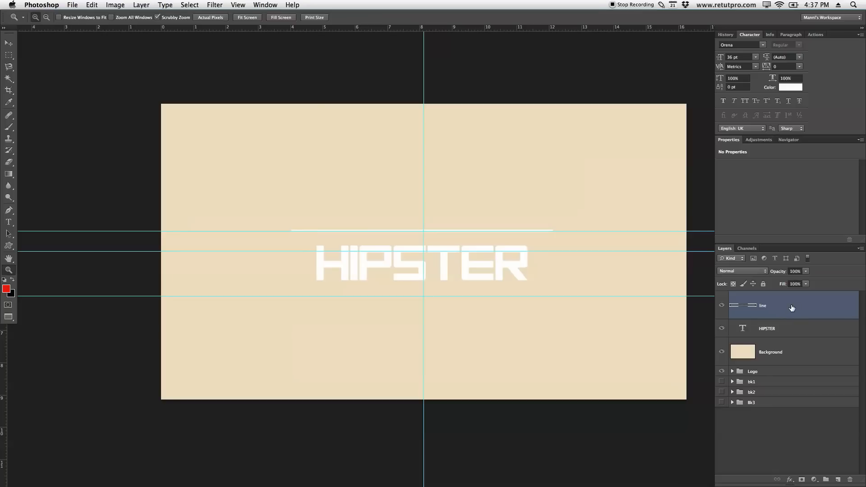
{"action": "key", "text": "super+j"}
{"action": "key", "text": "v"}
{"action": "key", "text": "Down"}
{"action": "key", "text": "Down"}
{"action": "key", "text": "Down"}
{"action": "key", "text": "Down"}
{"action": "key", "text": "Down"}
{"action": "key", "text": "Down"}
{"action": "key", "text": "Down"}
{"action": "key", "text": "Down"}
{"action": "key", "text": "Down"}
{"action": "key", "text": "Down"}
{"action": "key", "text": "Down"}
{"action": "key", "text": "Down"}
{"action": "key", "text": "Down"}
{"action": "key", "text": "Down"}
{"action": "key", "text": "Down"}
{"action": "key", "text": "Down"}
{"action": "key", "text": "Down"}
{"action": "key", "text": "Down"}
{"action": "key", "text": "Down"}
{"action": "key", "text": "Down"}
{"action": "key", "text": "Down"}
{"action": "key", "text": "Down"}
{"action": "key", "text": "Down"}
{"action": "key", "text": "Down"}
{"action": "key", "text": "Down"}
{"action": "key", "text": "Down"}
{"action": "key", "text": "Down"}
{"action": "key", "text": "Down"}
{"action": "key", "text": "Down"}
{"action": "key", "text": "Down"}
{"action": "key", "text": "Down"}
{"action": "key", "text": "Down"}
{"action": "key", "text": "Down"}
{"action": "key", "text": "Down"}
{"action": "key", "text": "Down"}
{"action": "key", "text": "Down"}
{"action": "key", "text": "Down"}
{"action": "key", "text": "Down"}
{"action": "key", "text": "Down"}
{"action": "key", "text": "Down"}
{"action": "key", "text": "Down"}
{"action": "key", "text": "Down"}
{"action": "key", "text": "Down"}
{"action": "key", "text": "Down"}
{"action": "key", "text": "Down"}
{"action": "key", "text": "Down"}
{"action": "key", "text": "Down"}
{"action": "key", "text": "Down"}
{"action": "key", "text": "Down"}
{"action": "key", "text": "Down"}
{"action": "key", "text": "Down"}
{"action": "key", "text": "Down"}
{"action": "key", "text": "Down"}
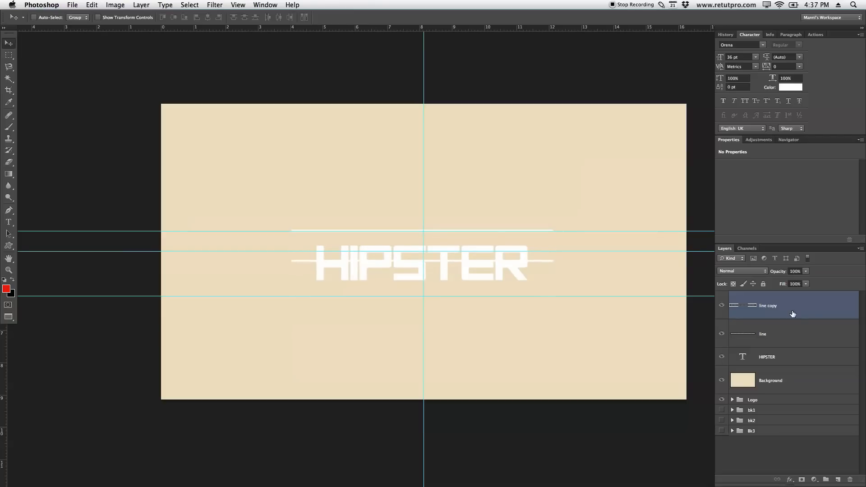
{"action": "left_click_drag", "start_coordinate": [423, 253], "coordinate": [428, 297]}
Place a vertical guide at the starting ends of both lines and check up close that they align
{"action": "left_click_drag", "start_coordinate": [9, 341], "coordinate": [291, 302]}
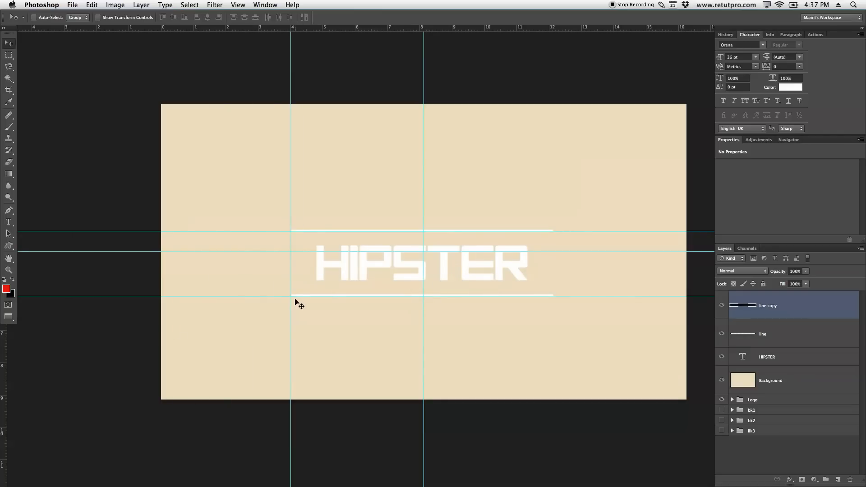
{"action": "key", "text": "z"}
{"action": "left_click", "coordinate": [333, 264]}
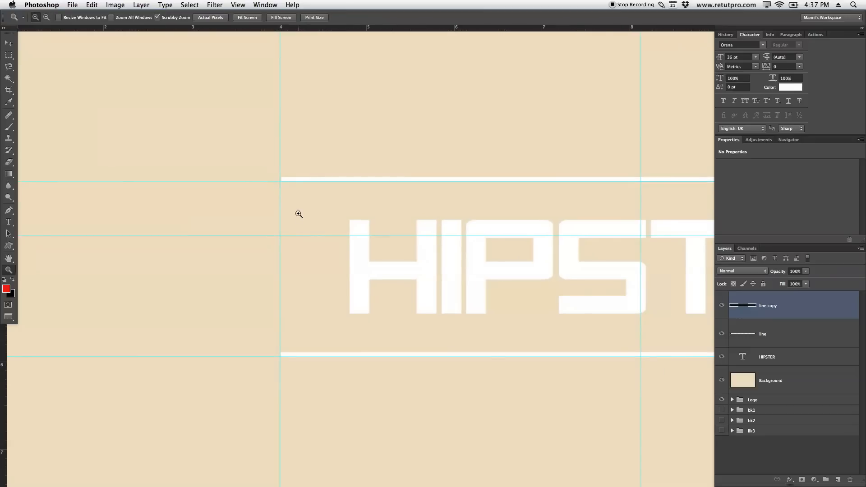
{"action": "left_click_drag", "start_coordinate": [295, 343], "coordinate": [262, 344]}
{"action": "mouse_move", "coordinate": [384, 359]}
{"action": "left_mouse_down"}
{"action": "mouse_move", "coordinate": [389, 331]}
{"action": "mouse_move", "coordinate": [408, 311]}
{"action": "mouse_move", "coordinate": [397, 366]}
{"action": "left_mouse_up"}
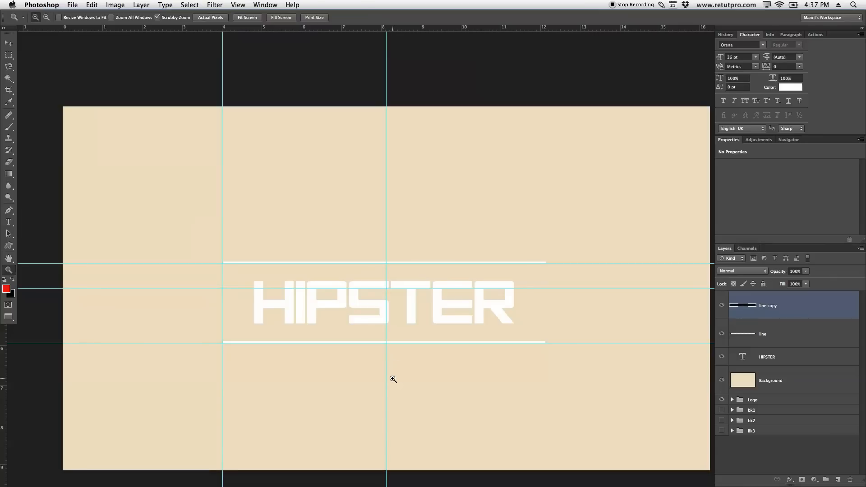
Delete a centred section about 3.4 cm wide from the lower line on the line copy layer, and deselect
{"action": "left_click", "coordinate": [9, 55]}
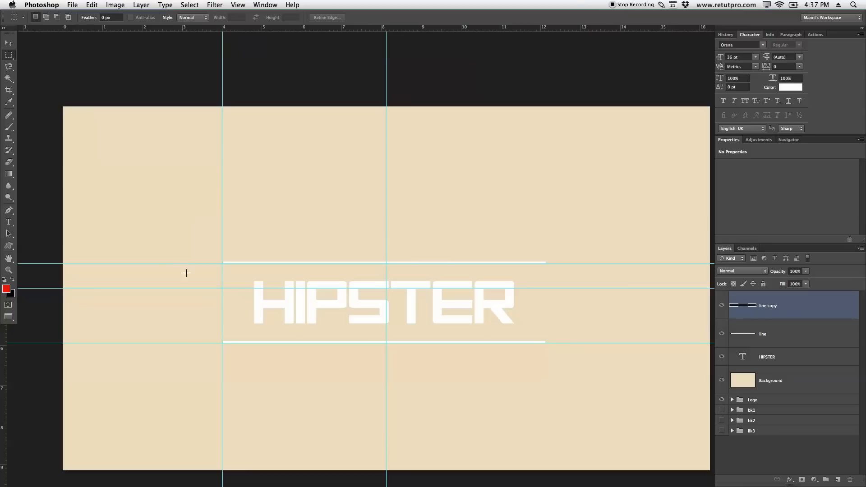
{"action": "left_click_drag", "start_coordinate": [315, 335], "coordinate": [450, 351]}
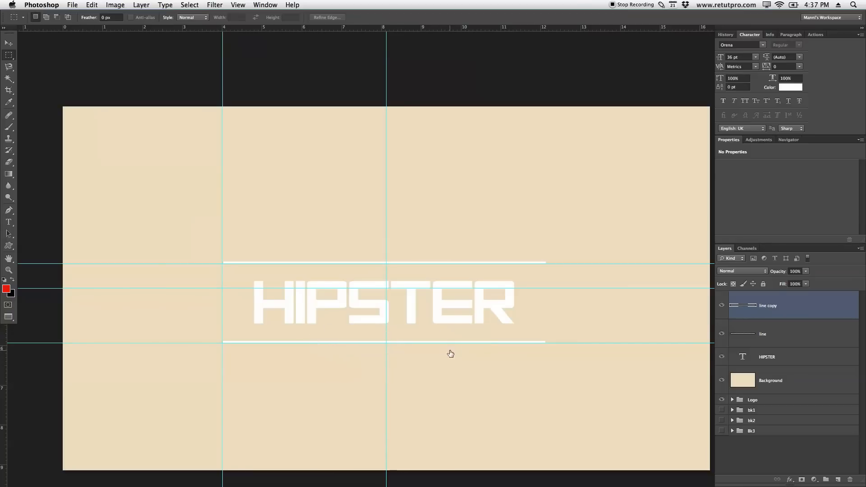
{"action": "left_click", "coordinate": [797, 302]}
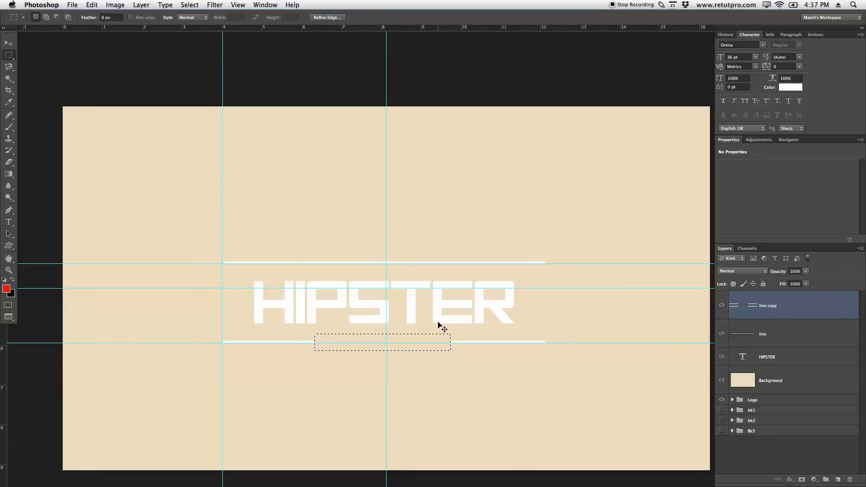
{"action": "key", "text": "Delete"}
{"action": "key", "text": "ctrl+d"}
Clear all guides from the document
{"action": "left_click", "coordinate": [238, 5]}
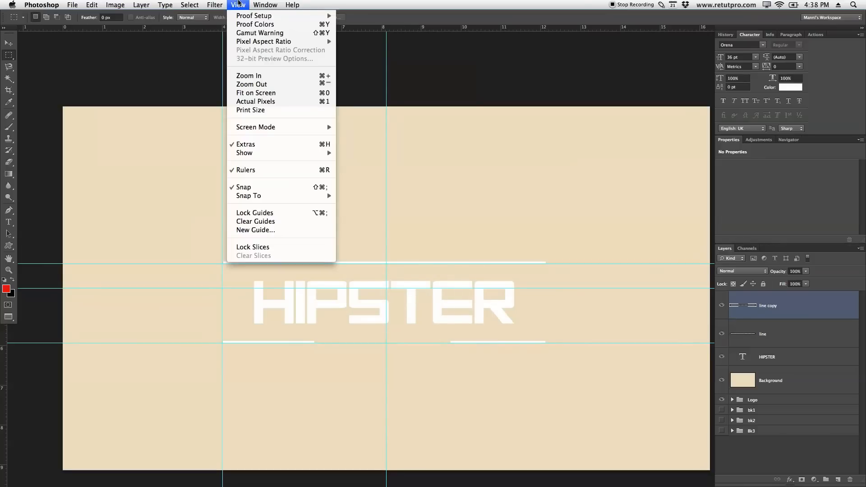
{"action": "left_click", "coordinate": [261, 221]}
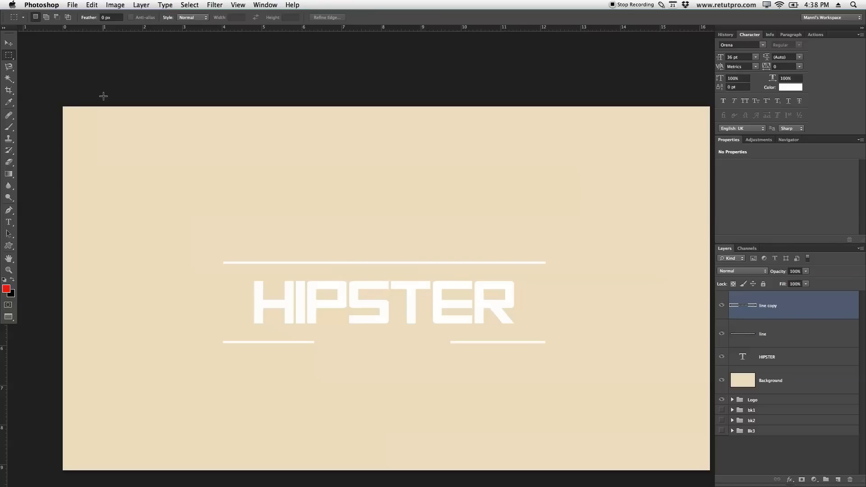
{"action": "key", "text": "z"}
{"action": "left_click_drag", "start_coordinate": [387, 225], "coordinate": [380, 224]}
{"action": "left_click_drag", "start_coordinate": [404, 226], "coordinate": [393, 212]}
{"action": "mouse_move", "coordinate": [422, 286]}
{"action": "left_mouse_down"}
{"action": "mouse_move", "coordinate": [413, 292]}
{"action": "mouse_move", "coordinate": [422, 293]}
{"action": "left_mouse_up"}
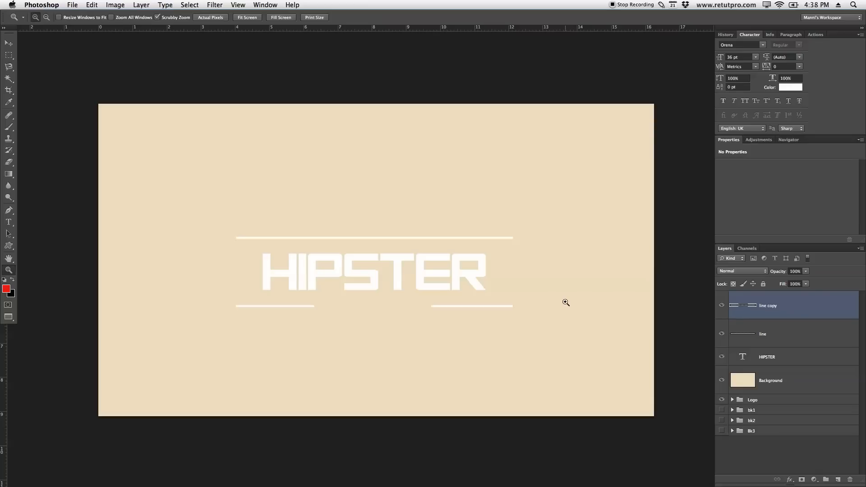
Draw the curved ribbon banner custom shape about 458 px wide just below the gap in the lower line
{"action": "key", "text": "u"}
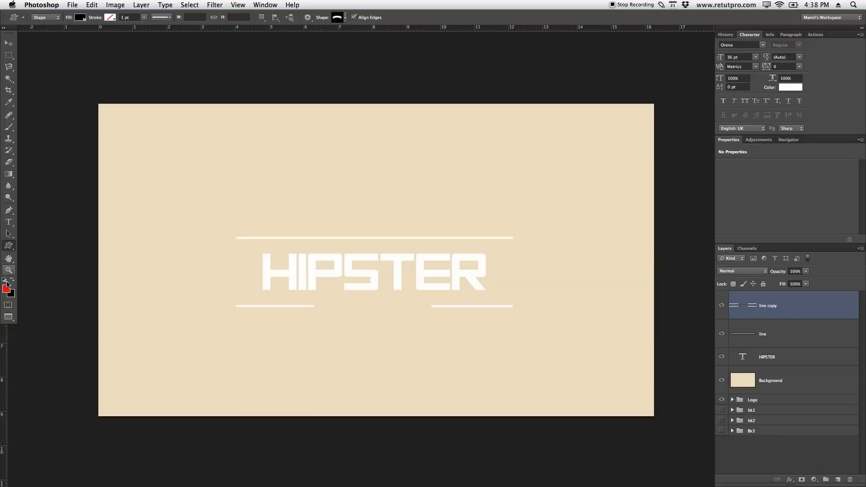
{"action": "left_click", "coordinate": [11, 246]}
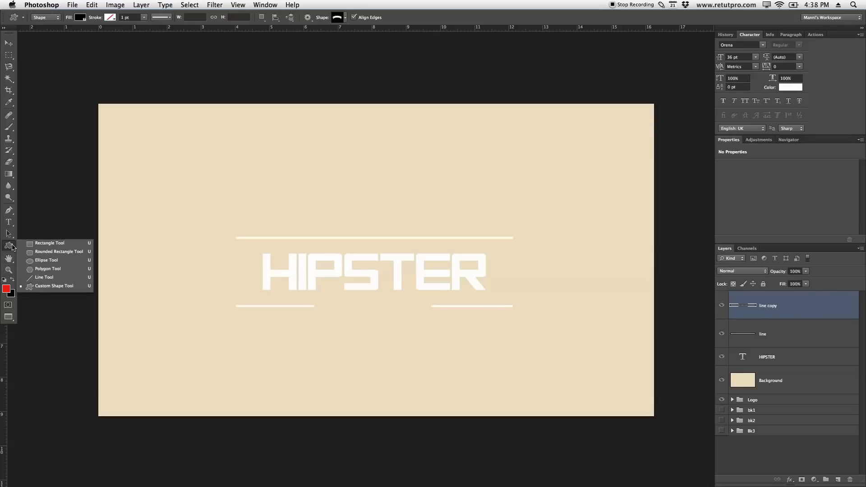
{"action": "left_click", "coordinate": [42, 287]}
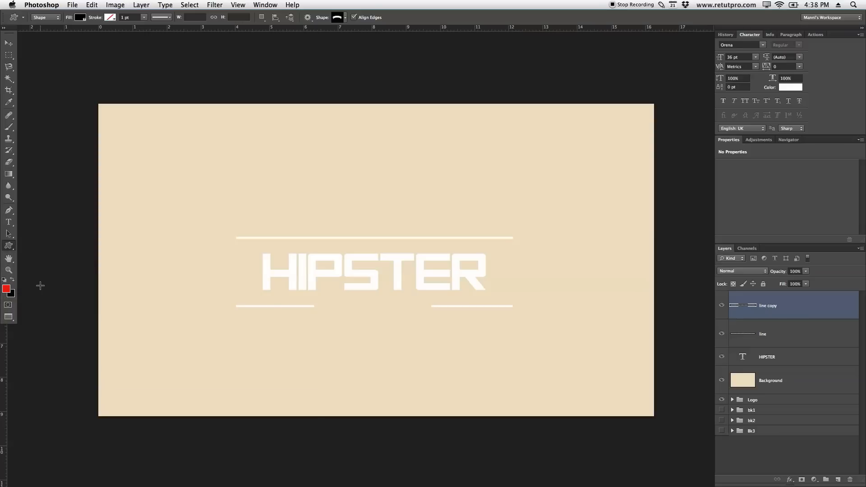
{"action": "left_click", "coordinate": [346, 20]}
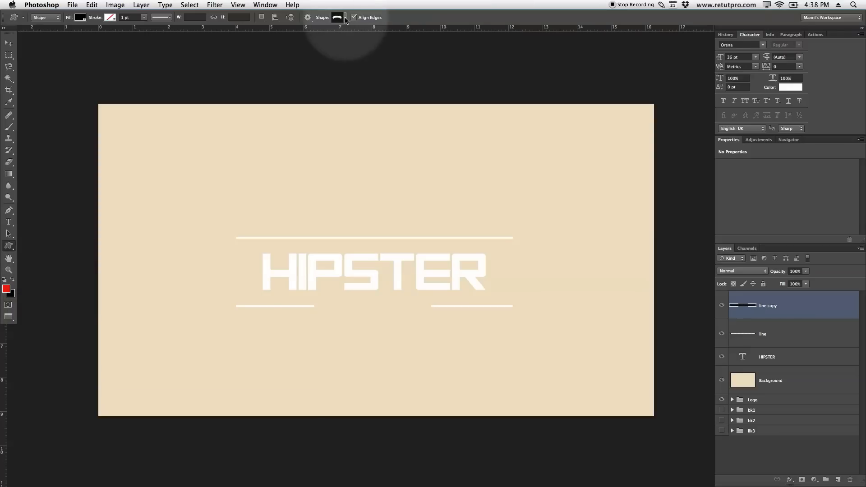
{"action": "left_click", "coordinate": [346, 18]}
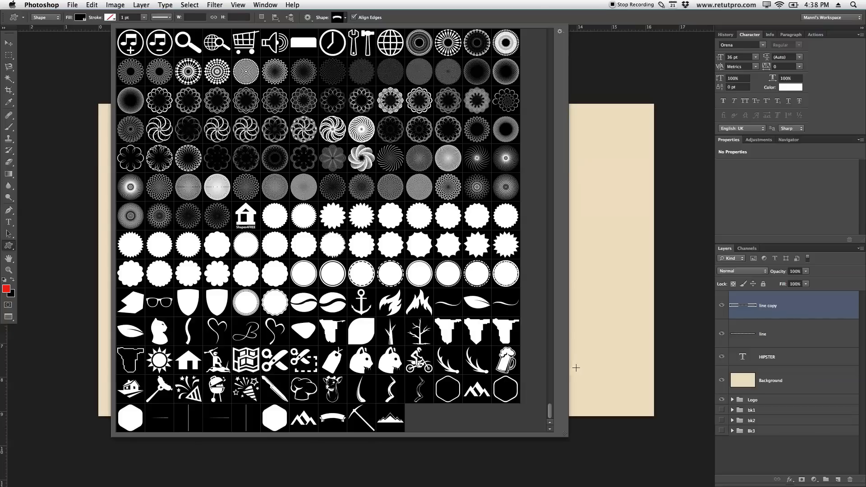
{"action": "double_click", "coordinate": [337, 421]}
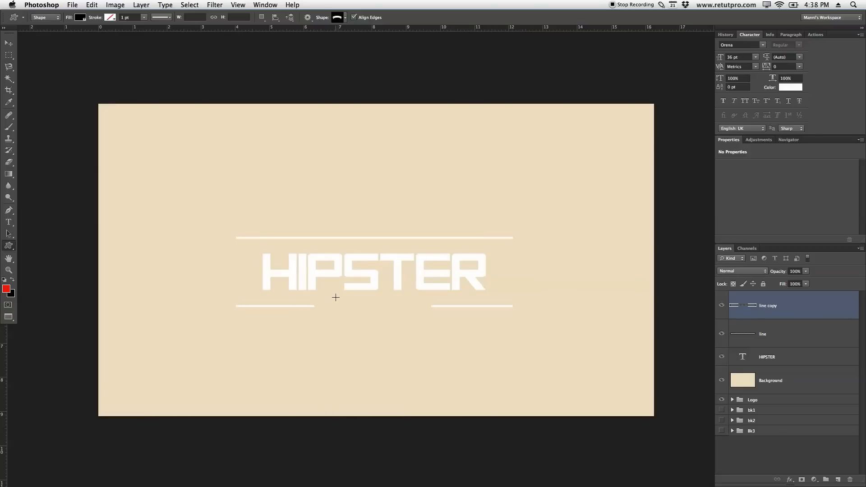
{"action": "left_click_drag", "start_coordinate": [295, 317], "coordinate": [445, 357]}
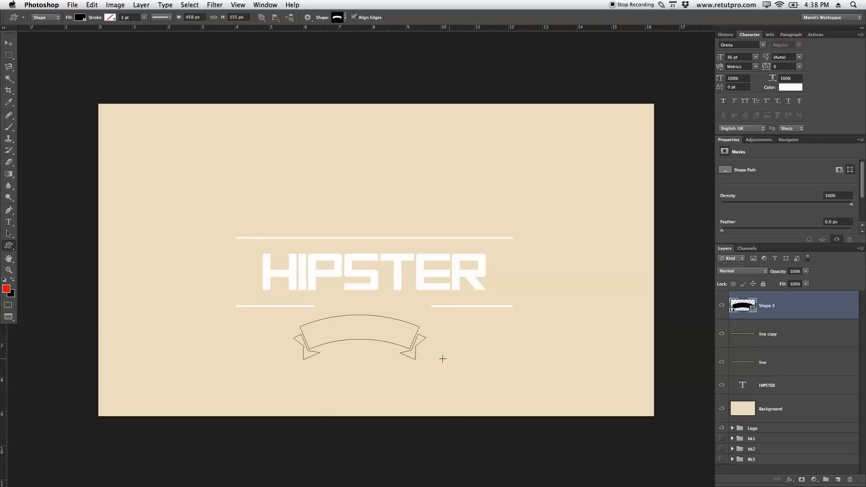
Move the ribbon banner up into the gap between the lower line segments, and nudge it right and slightly down
{"action": "left_click", "coordinate": [9, 43]}
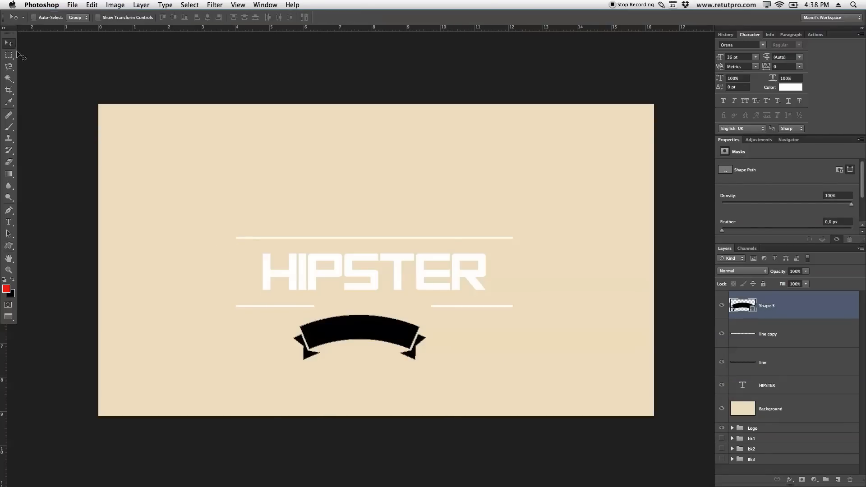
{"action": "left_click_drag", "start_coordinate": [345, 329], "coordinate": [355, 314]}
{"action": "key", "text": "Right"}
{"action": "key", "text": "Right"}
{"action": "key", "text": "Right"}
{"action": "key", "text": "Right"}
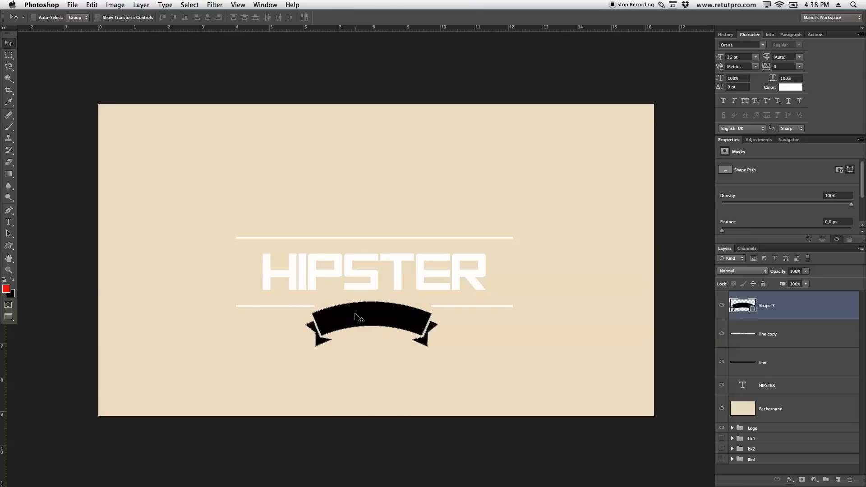
{"action": "key", "text": "Down"}
{"action": "key", "text": "Down"}
{"action": "key", "text": "Down"}
{"action": "key", "text": "Down"}
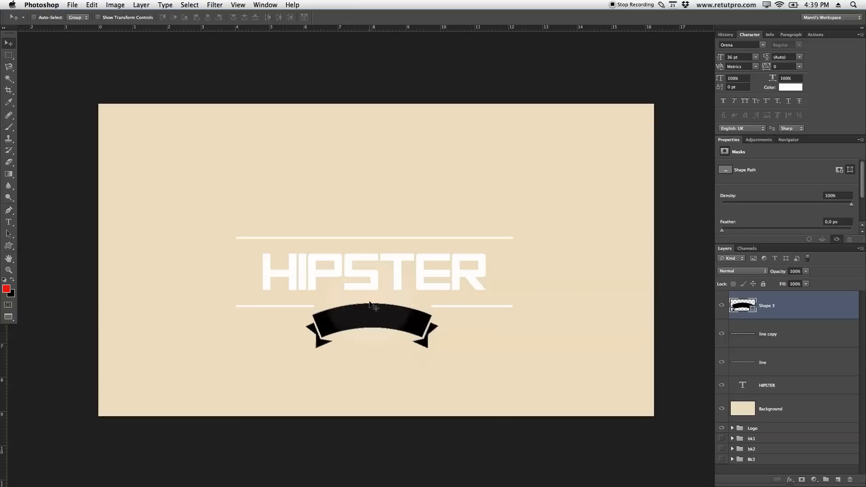
Change the ribbon banner's fill colour to white (ffffff) and hide its path outline
{"action": "double_click", "coordinate": [748, 309]}
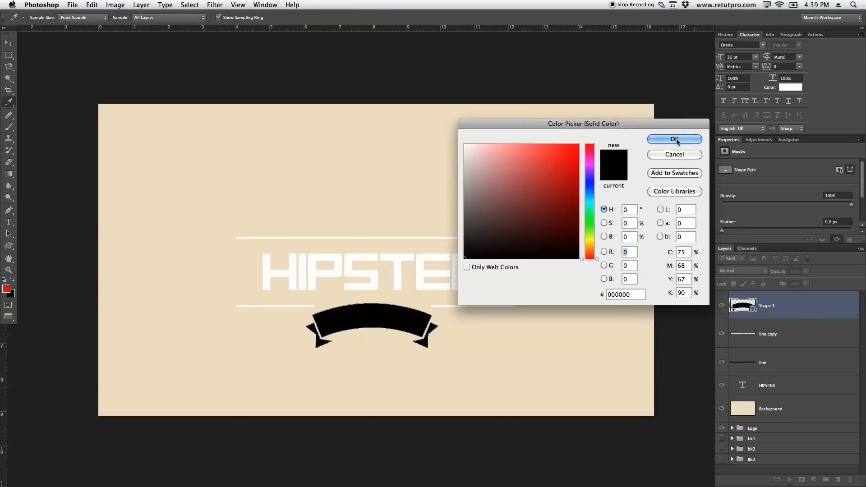
{"action": "left_click_drag", "start_coordinate": [608, 127], "coordinate": [718, 78]}
{"action": "left_click", "coordinate": [575, 97]}
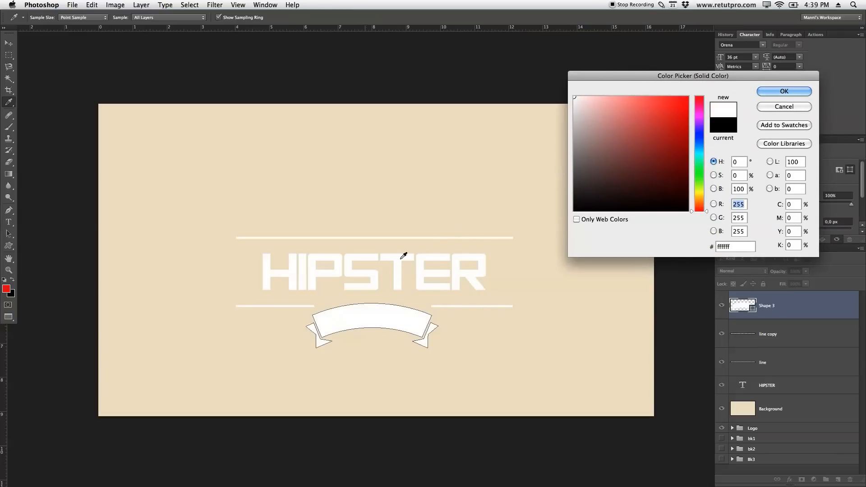
{"action": "left_click", "coordinate": [769, 91]}
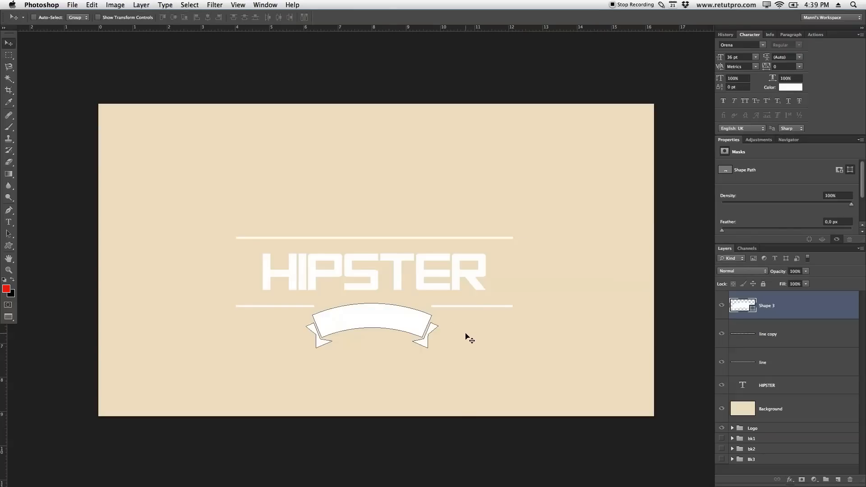
{"action": "key", "text": "super+h"}
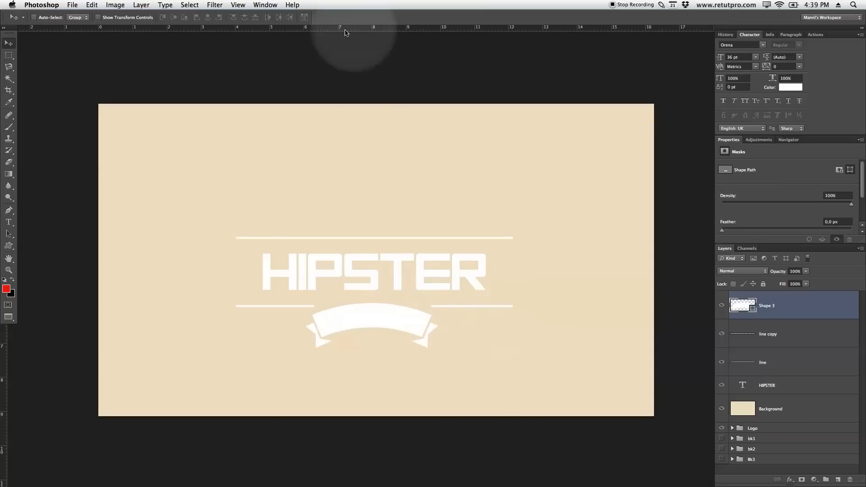
Set the Custom Shape tool to the mountain range shape with the outlined peaks
{"action": "key", "text": "u"}
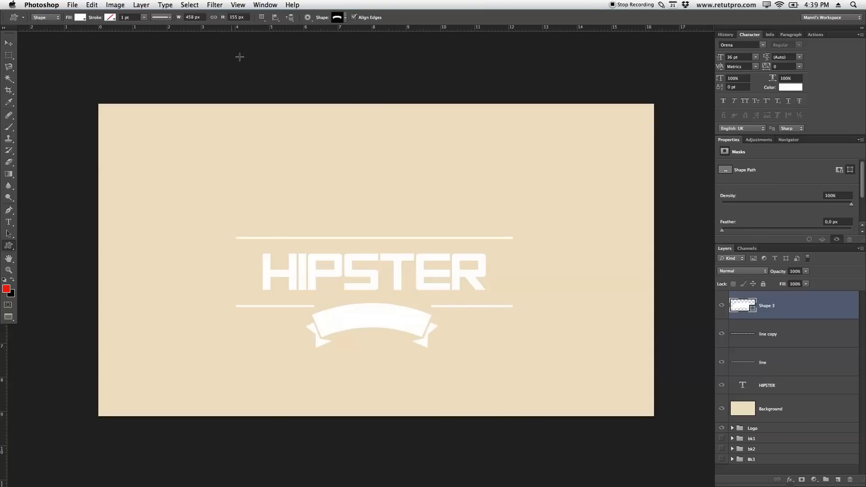
{"action": "left_click", "coordinate": [345, 19]}
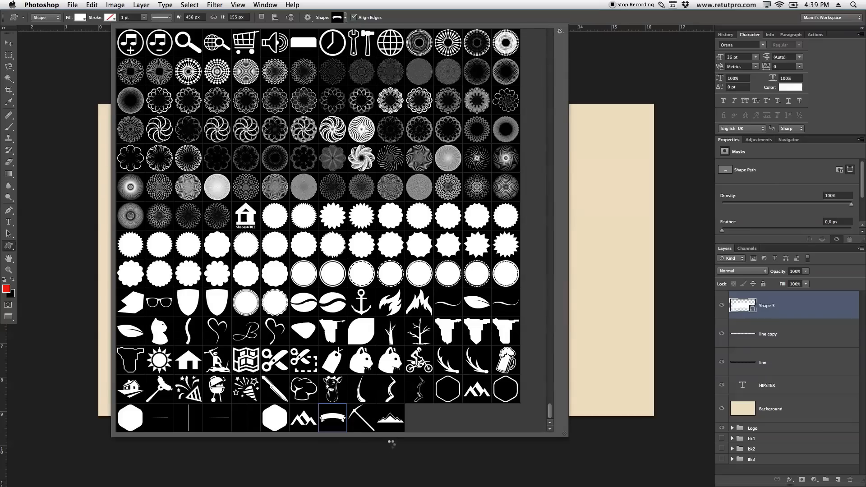
{"action": "left_click", "coordinate": [395, 423]}
{"action": "left_click", "coordinate": [396, 417]}
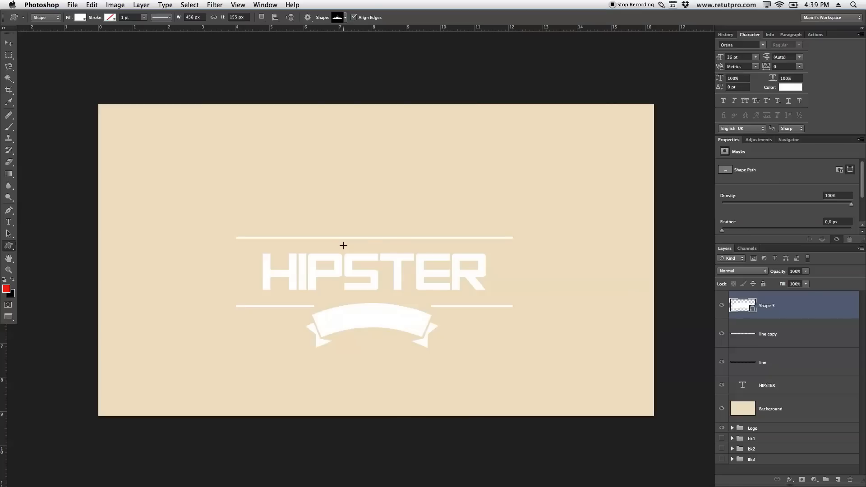
{"action": "left_click_drag", "start_coordinate": [282, 160], "coordinate": [450, 224]}
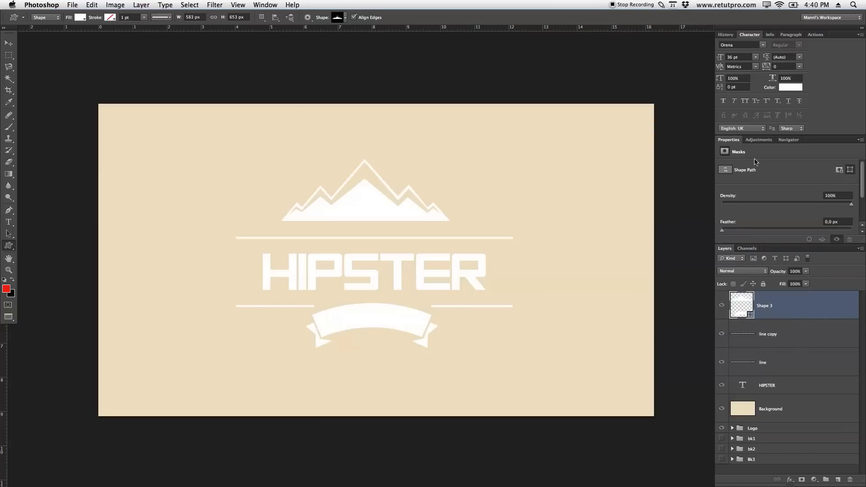
{"action": "left_click", "coordinate": [727, 35]}
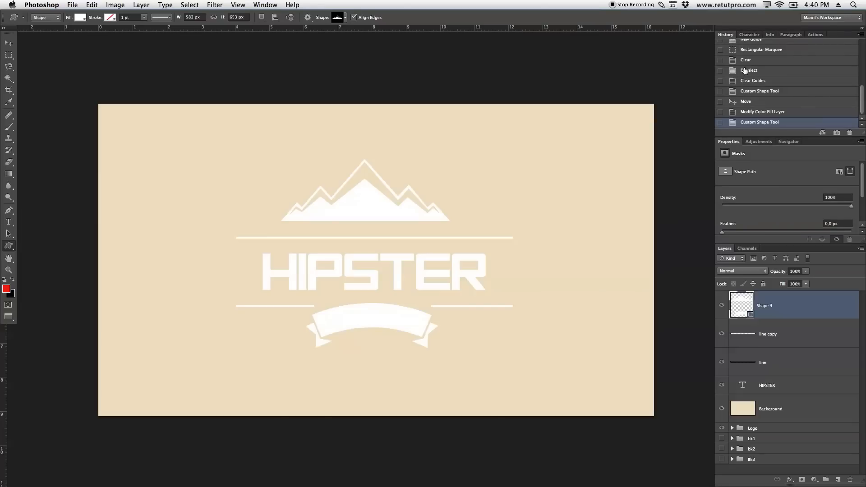
{"action": "left_click", "coordinate": [748, 114]}
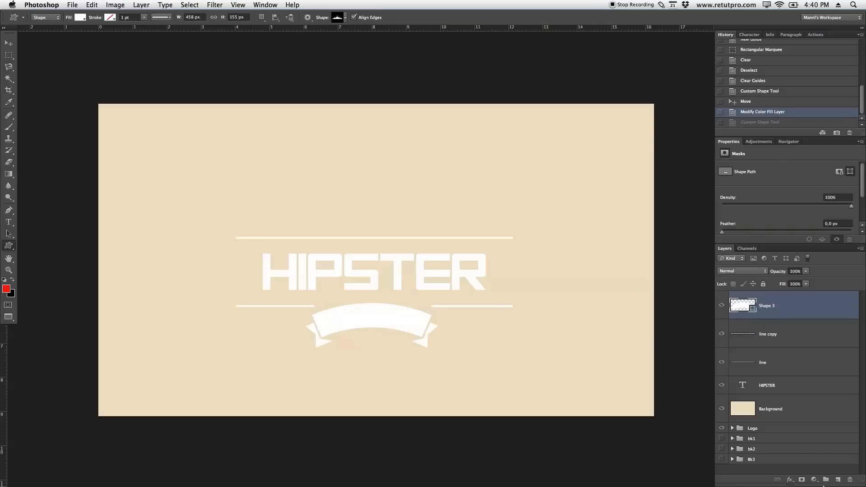
Add a new layer and draw the mountain shape about 553 px wide and 203 px high, centred above the upper line
{"action": "left_click", "coordinate": [839, 480]}
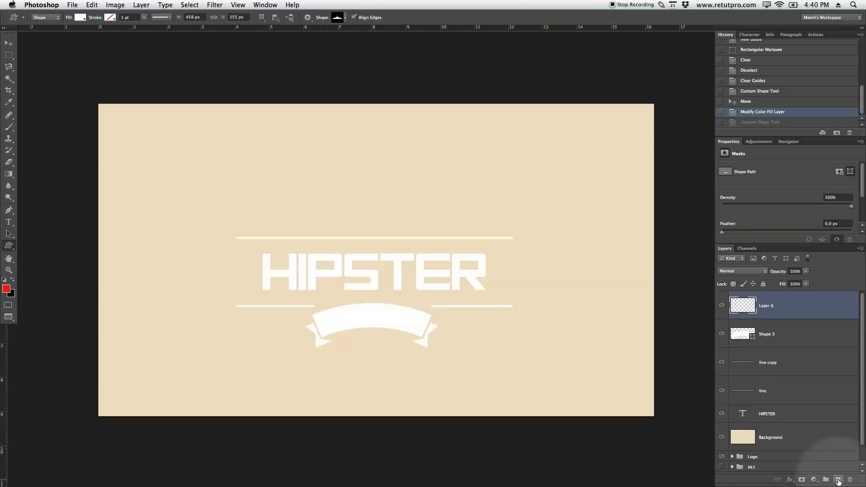
{"action": "left_click", "coordinate": [345, 18]}
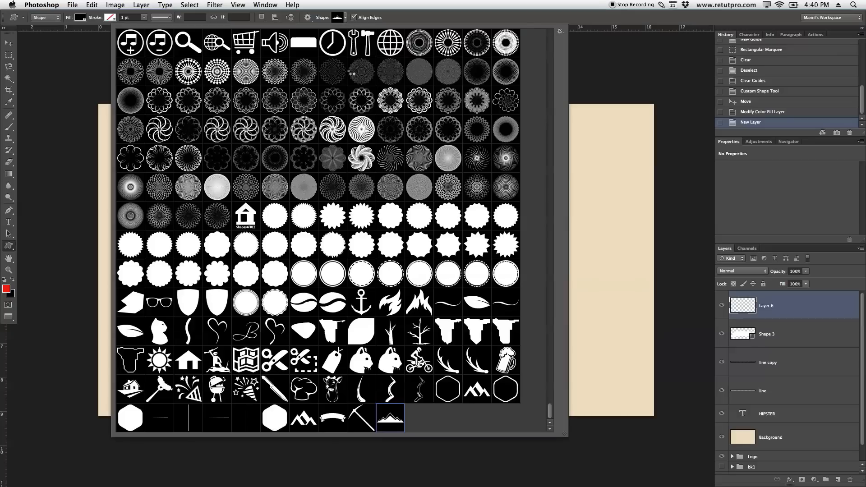
{"action": "key", "text": "Escape"}
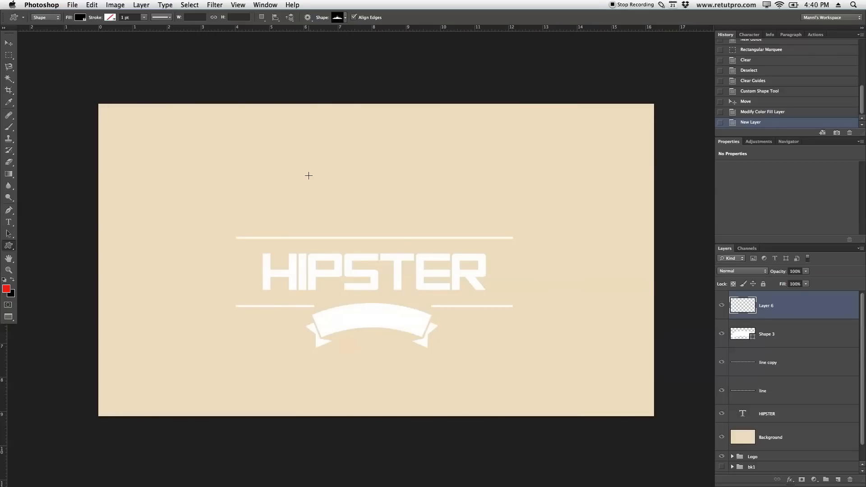
{"action": "left_click_drag", "start_coordinate": [298, 225], "coordinate": [451, 167]}
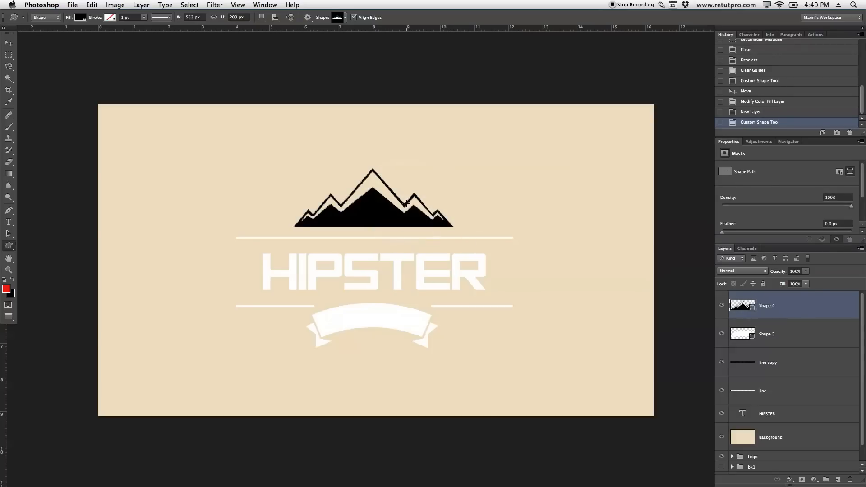
Change the mountain shape's fill to white and hide its path outline
{"action": "left_click", "coordinate": [83, 20]}
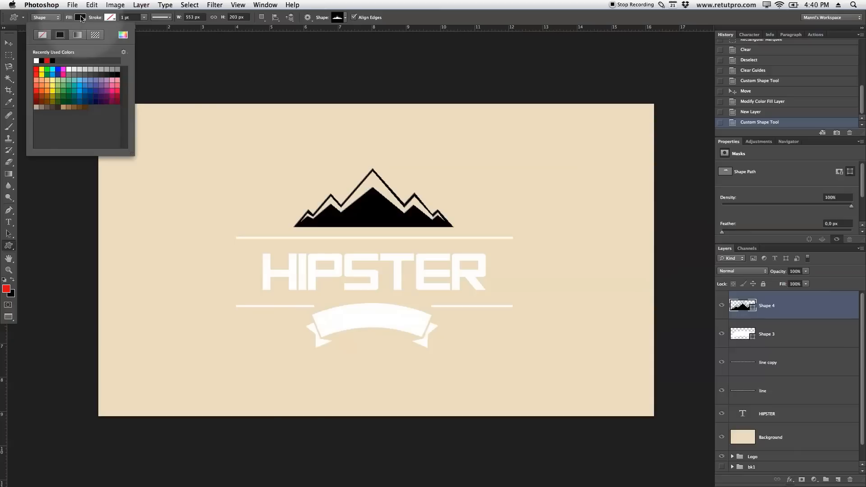
{"action": "left_click", "coordinate": [37, 60]}
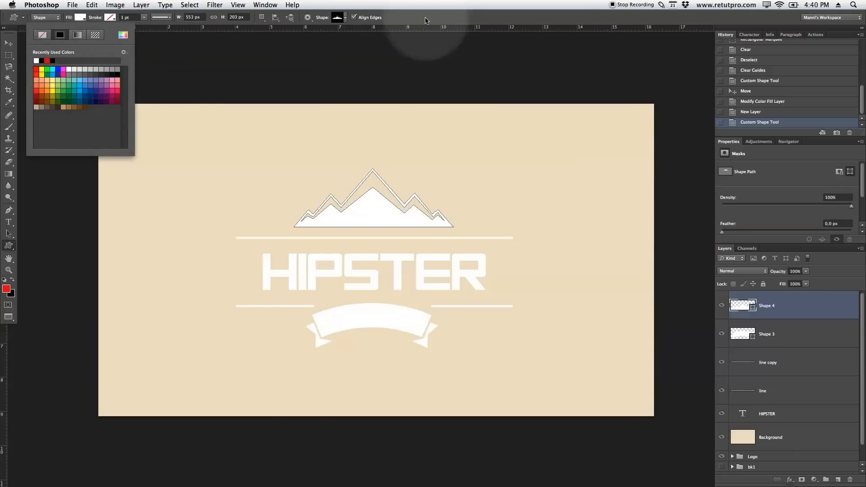
{"action": "left_click", "coordinate": [395, 20]}
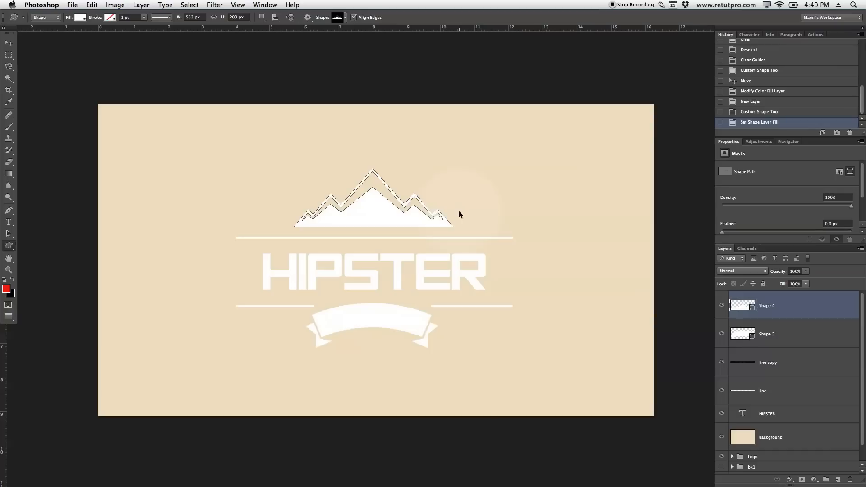
{"action": "key", "text": "Return"}
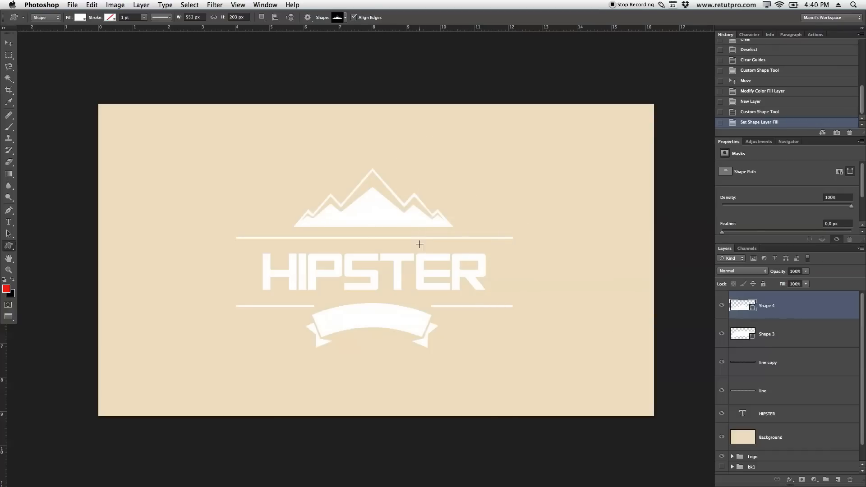
Nudge the mountain shape slightly right and up to centre it above the HIPSTER text
{"action": "key", "text": "v"}
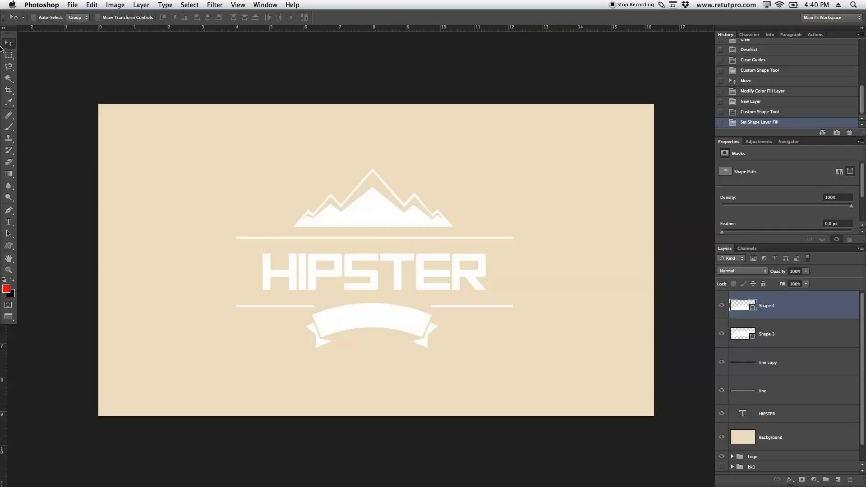
{"action": "key", "text": "Right"}
{"action": "key", "text": "Right"}
{"action": "key", "text": "Right"}
{"action": "key", "text": "Right"}
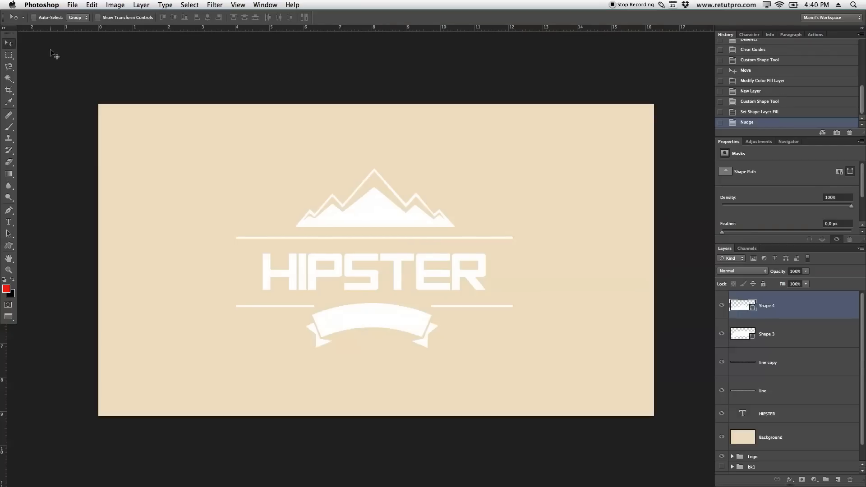
{"action": "key", "text": "Right"}
{"action": "key", "text": "Right"}
{"action": "key", "text": "Left"}
{"action": "key", "text": "Left"}
{"action": "key", "text": "Left"}
{"action": "key", "text": "Up"}
Choose the Pick custom shape and create a new layer named "Pick Shape" above the mountain layer
{"action": "left_click", "coordinate": [8, 245]}
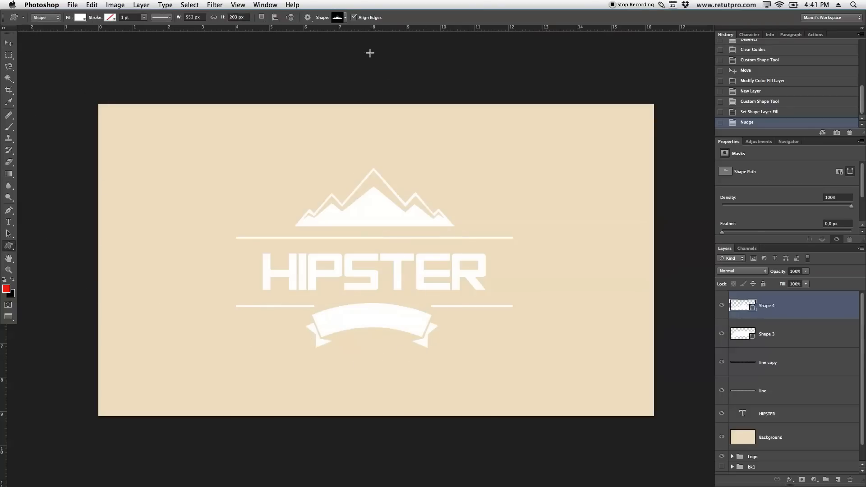
{"action": "left_click", "coordinate": [348, 18]}
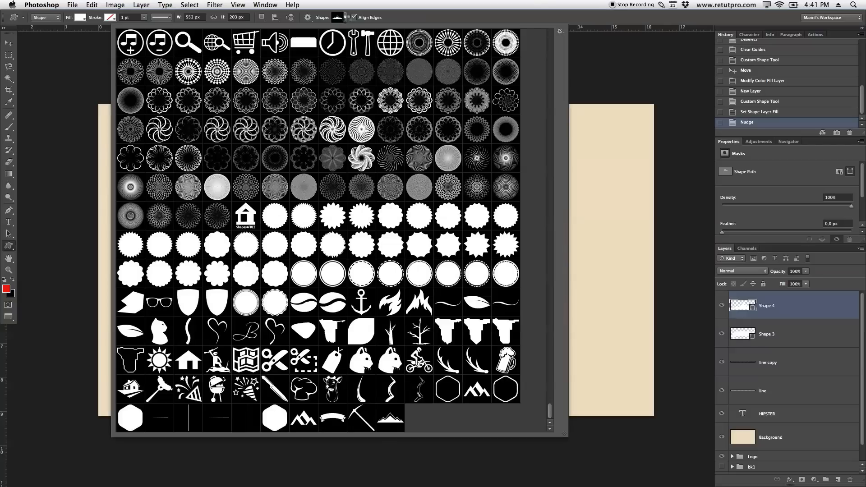
{"action": "left_click", "coordinate": [363, 422]}
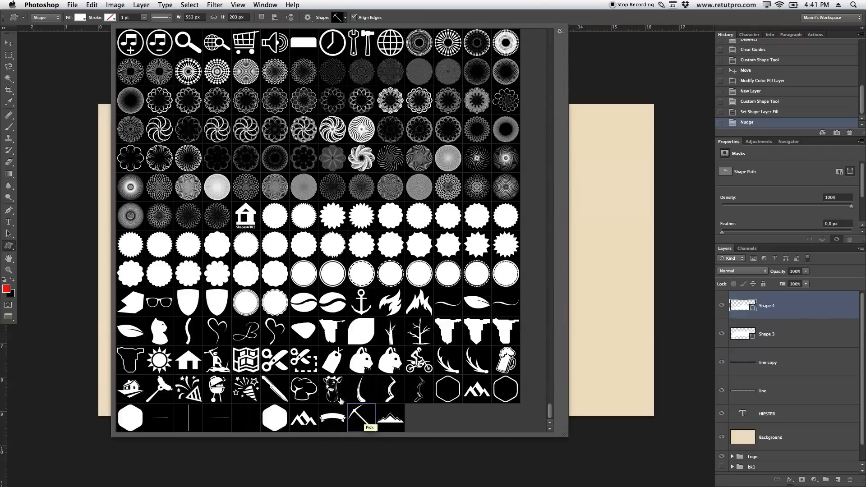
{"action": "double_click", "coordinate": [363, 411]}
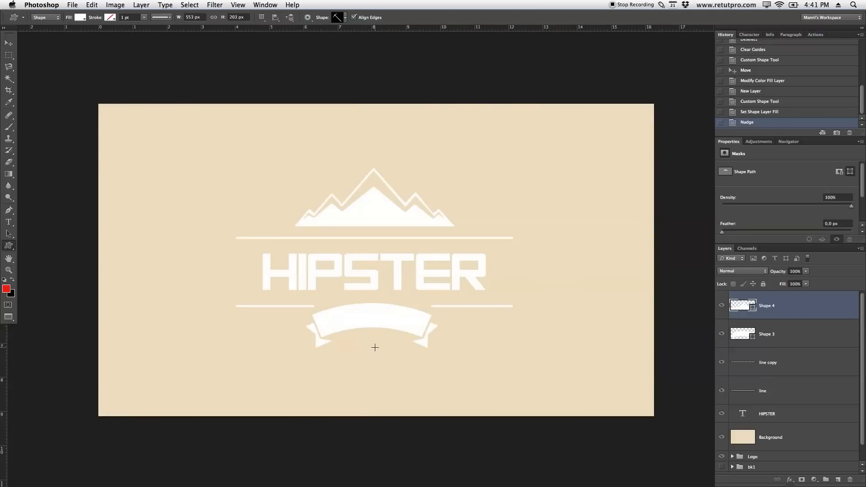
{"action": "left_click", "coordinate": [838, 480]}
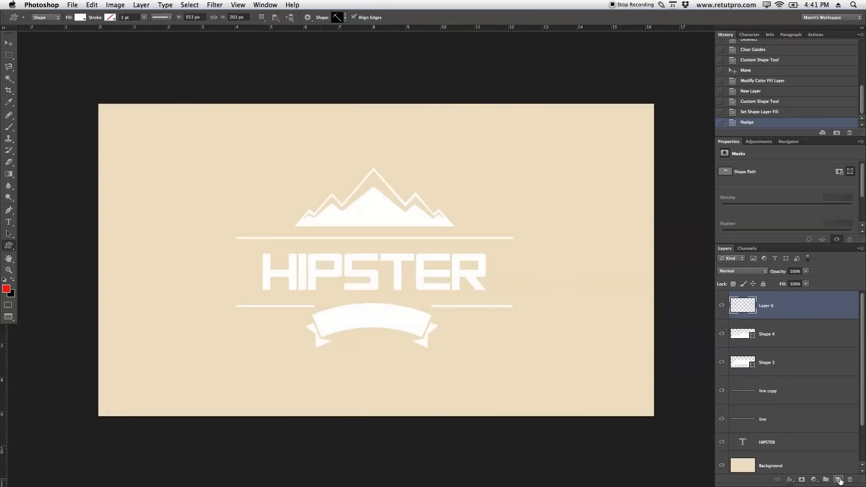
{"action": "double_click", "coordinate": [769, 303]}
{"action": "key", "text": "BackSpace"}
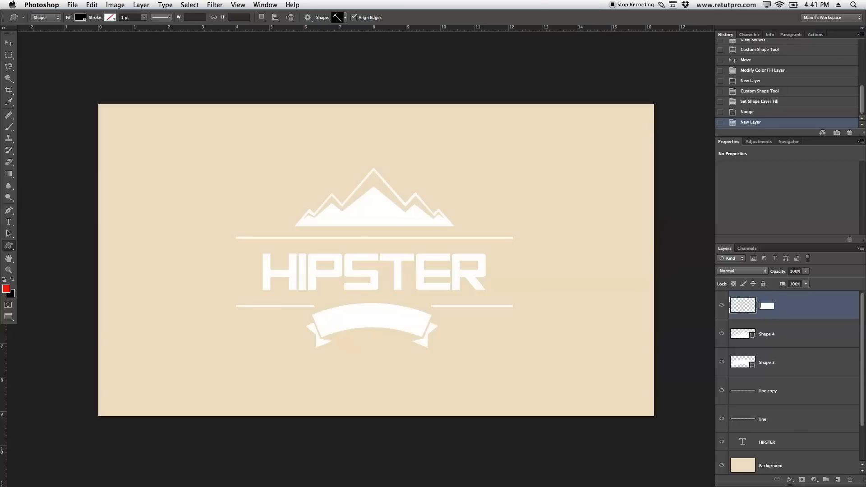
{"action": "type", "text": "Pick Shape"}
{"action": "key", "text": "Return"}
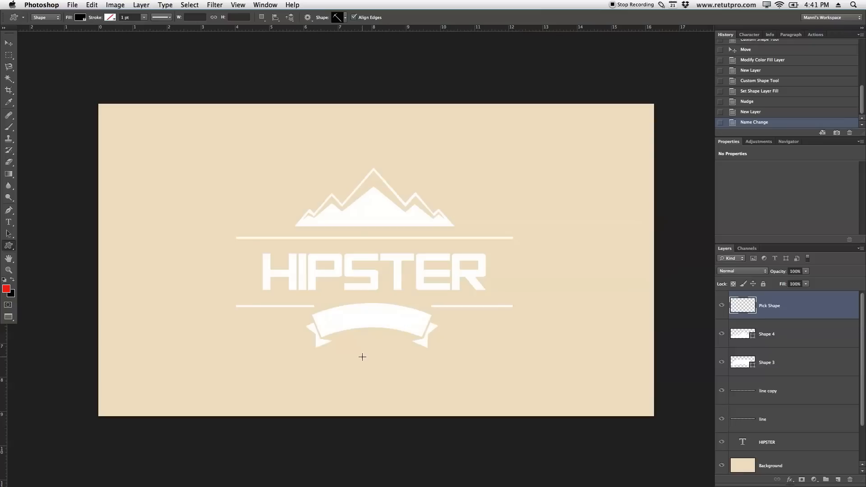
Draw the pickaxe about 58 by 58 px, centred below the ribbon banner, and set its fill to white
{"action": "left_click_drag", "start_coordinate": [362, 348], "coordinate": [384, 366]}
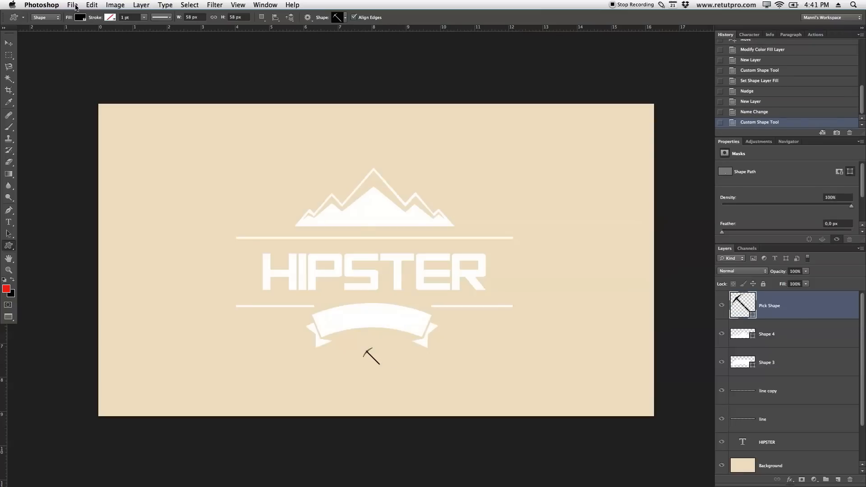
{"action": "left_click", "coordinate": [79, 18]}
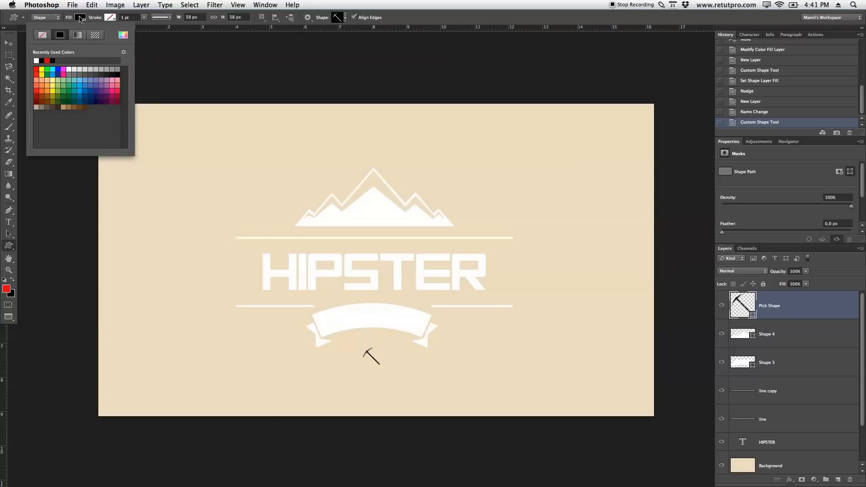
{"action": "left_click", "coordinate": [36, 60]}
{"action": "left_click", "coordinate": [418, 19]}
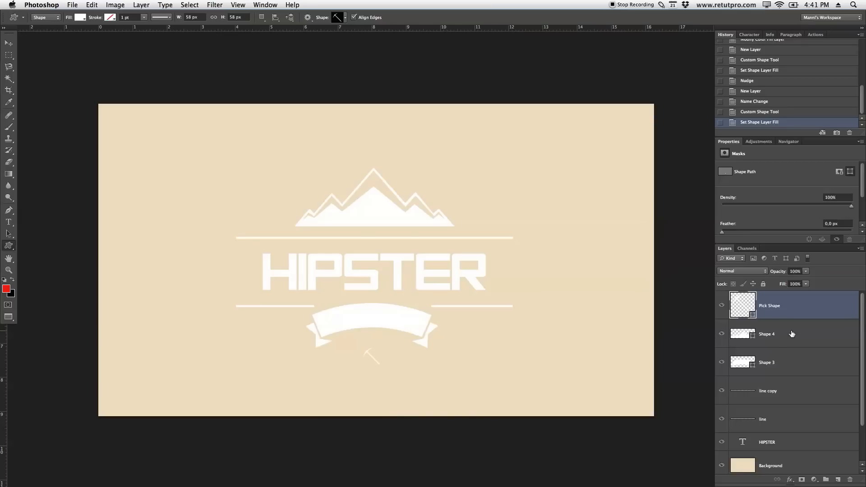
Duplicate the Pick Shape layer and move the copy slightly down and left of the original pickaxe
{"action": "key", "text": "super+j"}
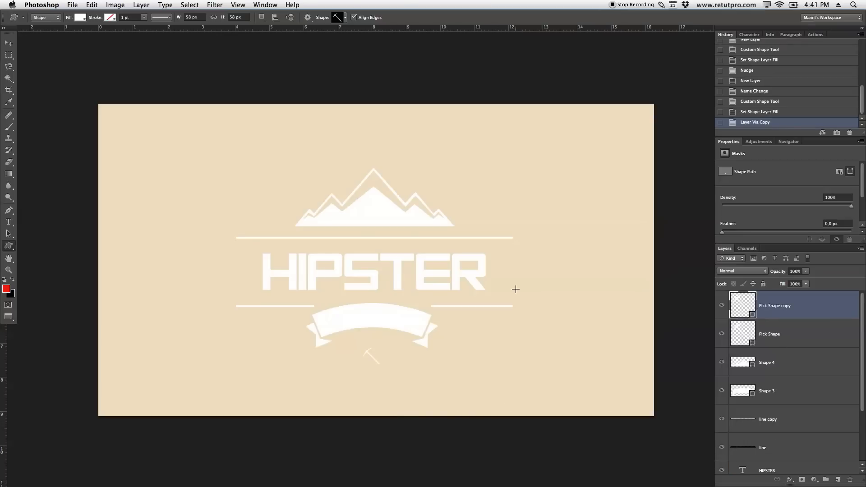
{"action": "key", "text": "v"}
{"action": "left_click_drag", "start_coordinate": [392, 373], "coordinate": [380, 378]}
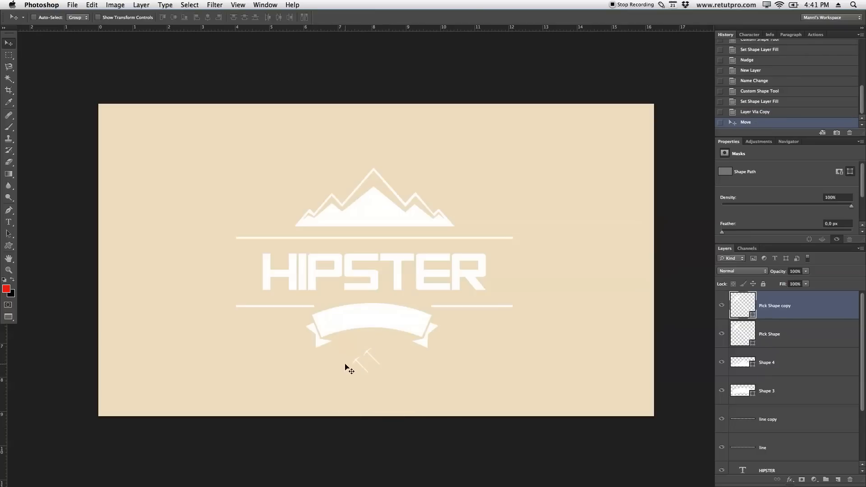
Flip the pickaxe copy horizontally and move it over the original so the two handles cross
{"action": "left_click", "coordinate": [98, 5]}
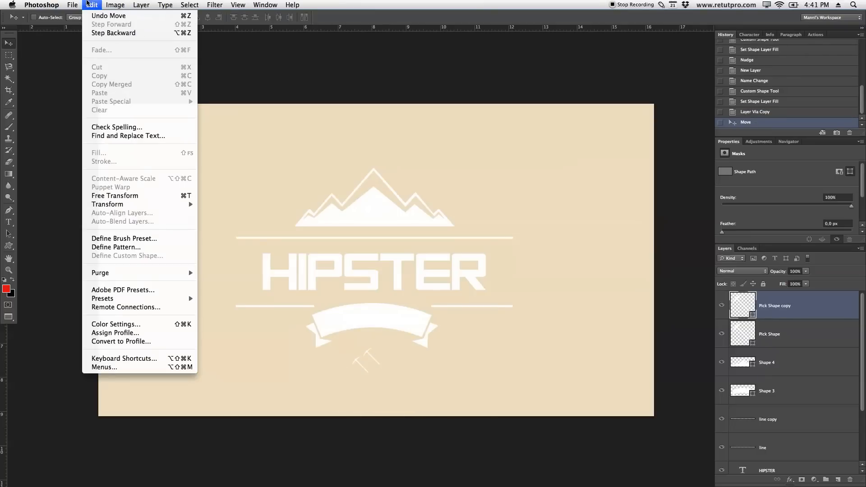
{"action": "mouse_move", "coordinate": [108, 205]}
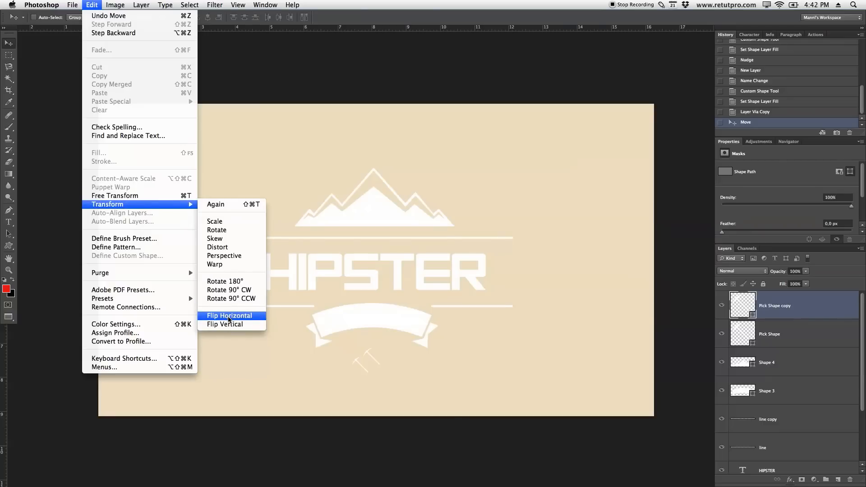
{"action": "left_click", "coordinate": [230, 315]}
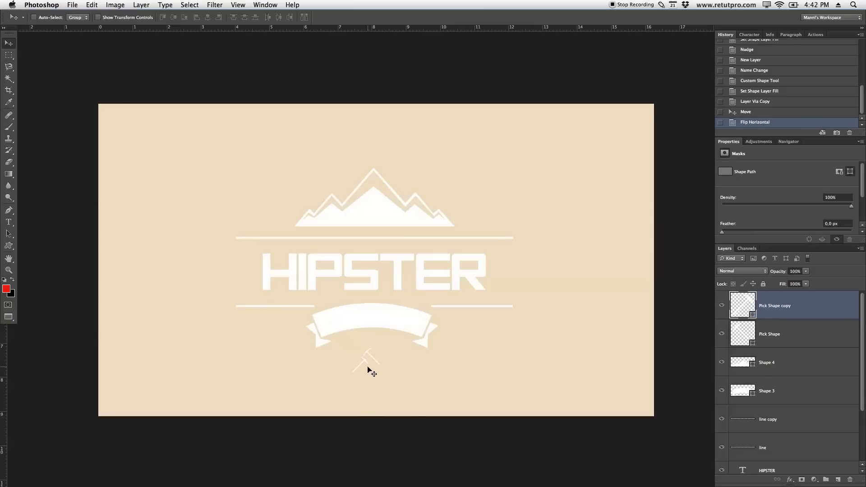
{"action": "left_click_drag", "start_coordinate": [395, 383], "coordinate": [413, 369]}
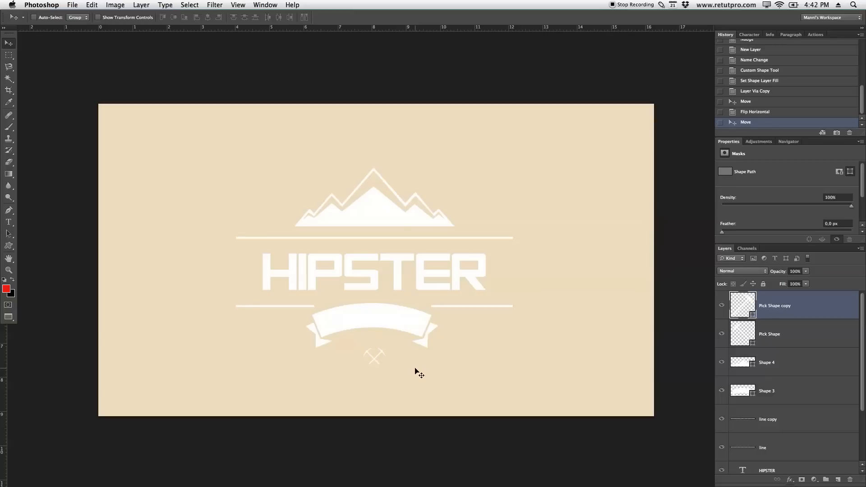
Nudge the flipped pickaxe copy slightly right and down to make the crossed pair symmetrical
{"action": "key", "text": "z"}
{"action": "left_click_drag", "start_coordinate": [379, 363], "coordinate": [462, 370]}
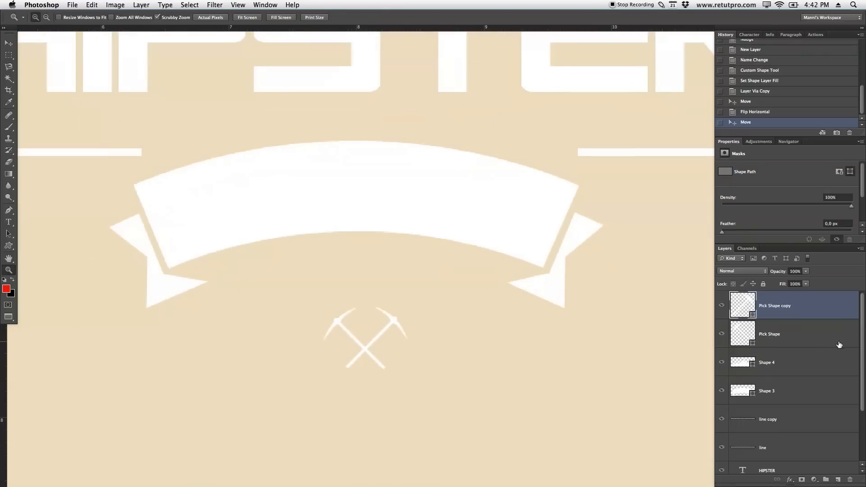
{"action": "key", "text": "v"}
{"action": "key", "text": "Down"}
{"action": "key", "text": "Down"}
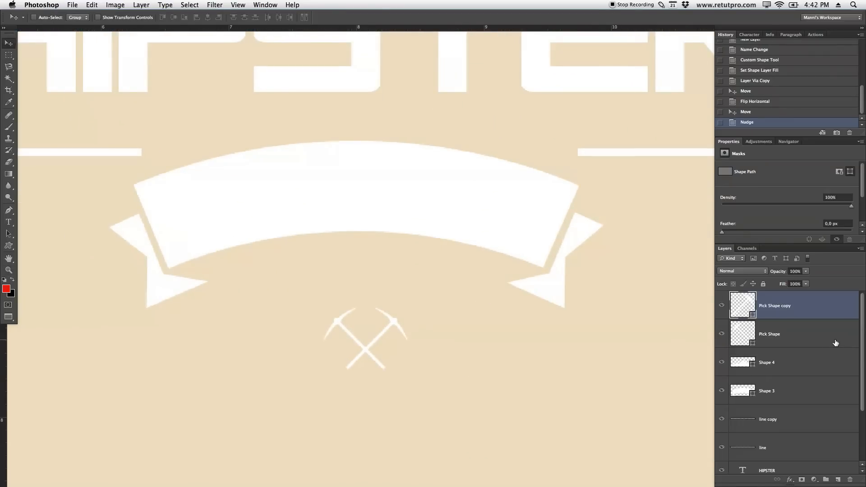
{"action": "key", "text": "z"}
{"action": "left_click_drag", "start_coordinate": [417, 321], "coordinate": [377, 320]}
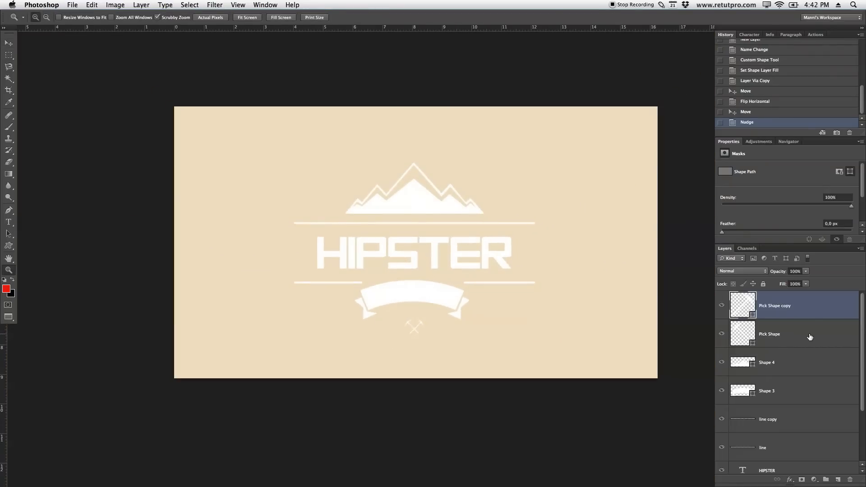
Select both Pick Shape layers and nudge the crossed pickaxes together slightly to centre them below the ribbon banner
{"action": "left_click", "coordinate": [810, 338], "text": "shift"}
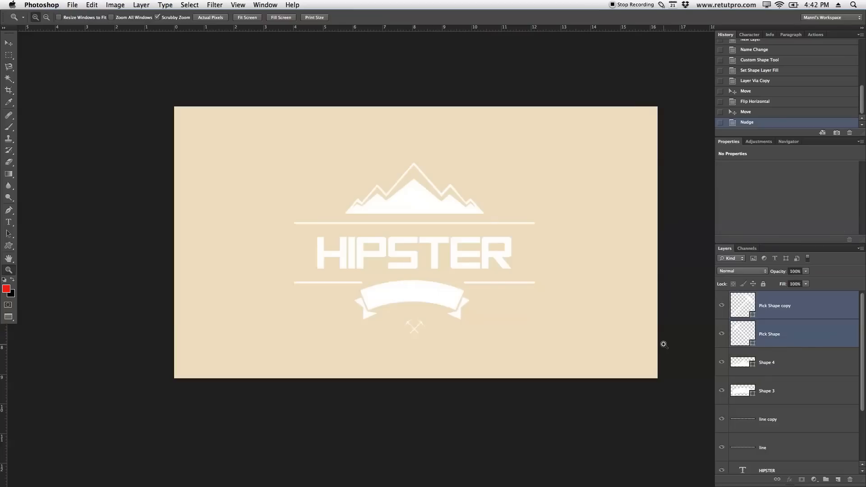
{"action": "key", "text": "v"}
{"action": "key", "text": "Right"}
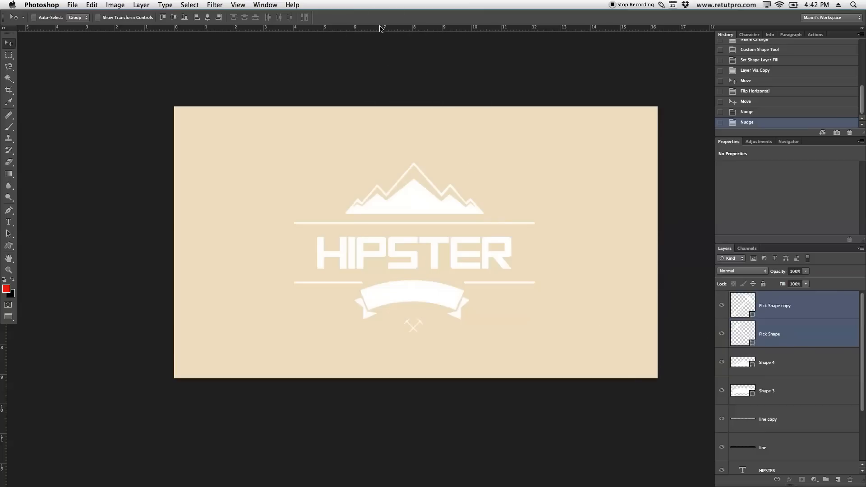
Place two horizontal guides, one just above the mountain peak and one across the upper mountains, plus vertical guides either side of the mountains
{"action": "left_click_drag", "start_coordinate": [392, 28], "coordinate": [484, 182]}
{"action": "left_click_drag", "start_coordinate": [415, 29], "coordinate": [440, 158]}
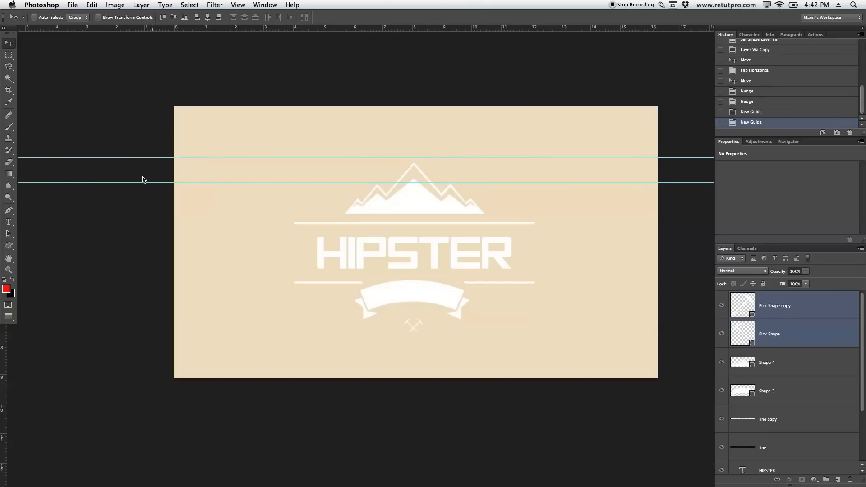
{"action": "left_click_drag", "start_coordinate": [5, 379], "coordinate": [328, 303]}
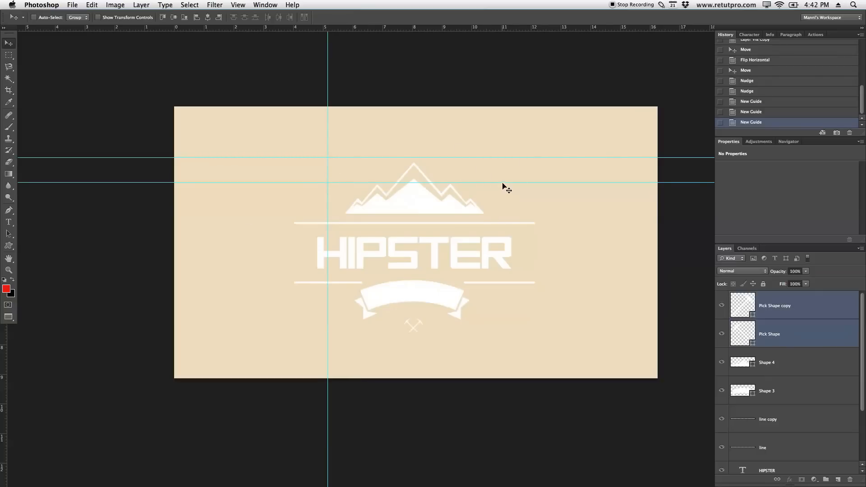
{"action": "left_click_drag", "start_coordinate": [3, 374], "coordinate": [499, 288]}
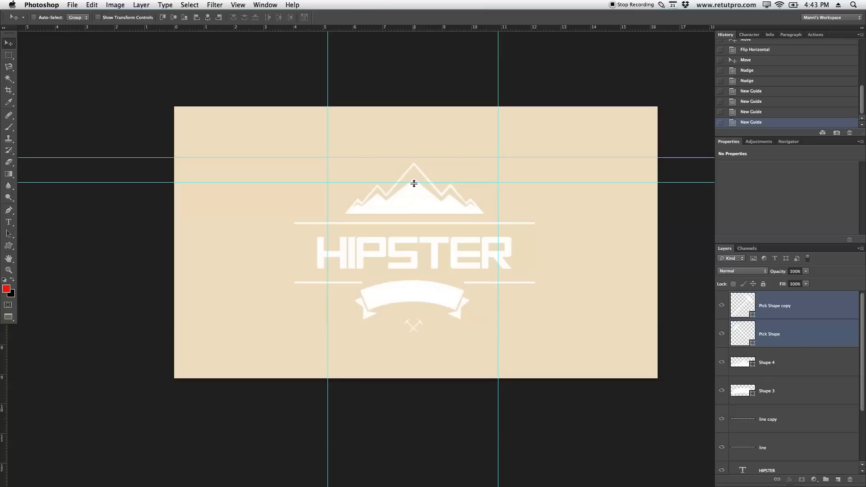
{"action": "left_click_drag", "start_coordinate": [416, 184], "coordinate": [418, 155]}
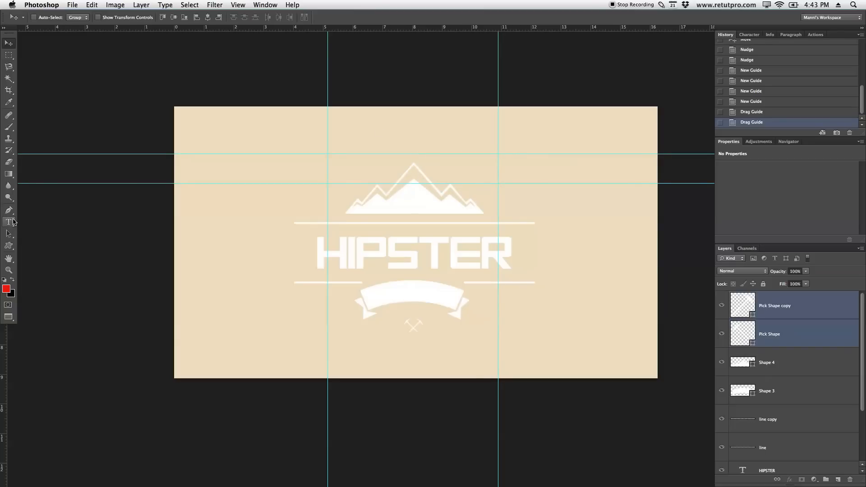
Draw a curved Pen path arching over the mountains between the two vertical guides, with its ends on the lower horizontal guide
{"action": "left_click", "coordinate": [10, 211]}
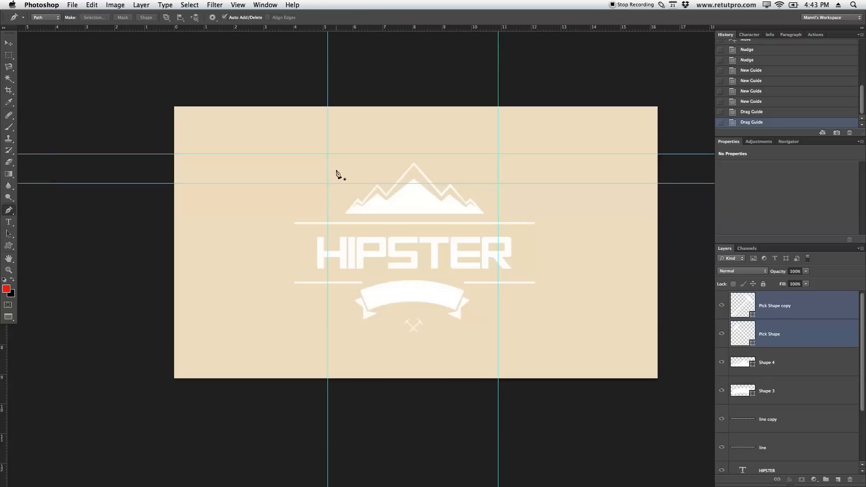
{"action": "left_click", "coordinate": [328, 184]}
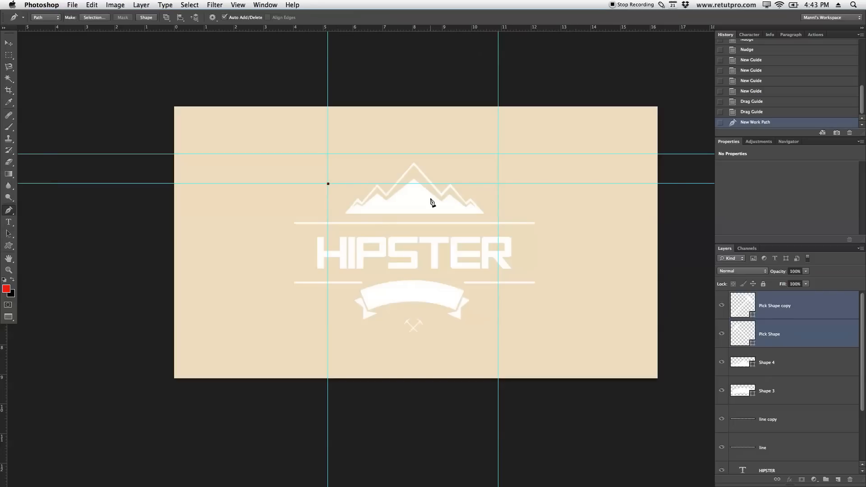
{"action": "left_click", "coordinate": [498, 184]}
{"action": "left_click_drag", "start_coordinate": [499, 185], "coordinate": [589, 250]}
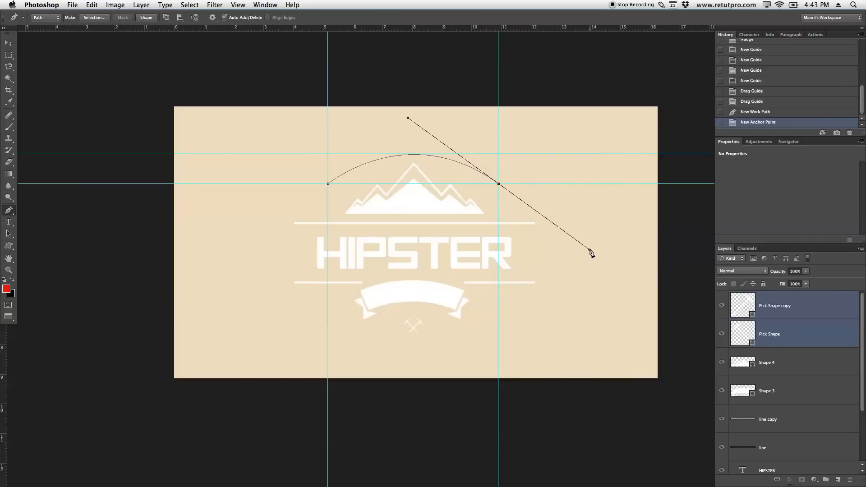
{"action": "left_click_drag", "start_coordinate": [498, 183], "coordinate": [590, 250]}
Add the text AUTHEINTIC HIPSTER along the arched path, starting at its left end
{"action": "left_click", "coordinate": [8, 222]}
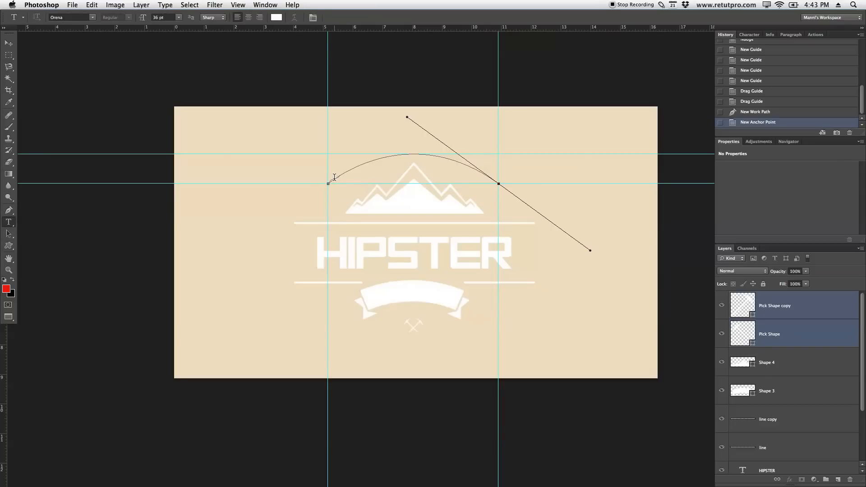
{"action": "left_click", "coordinate": [332, 179]}
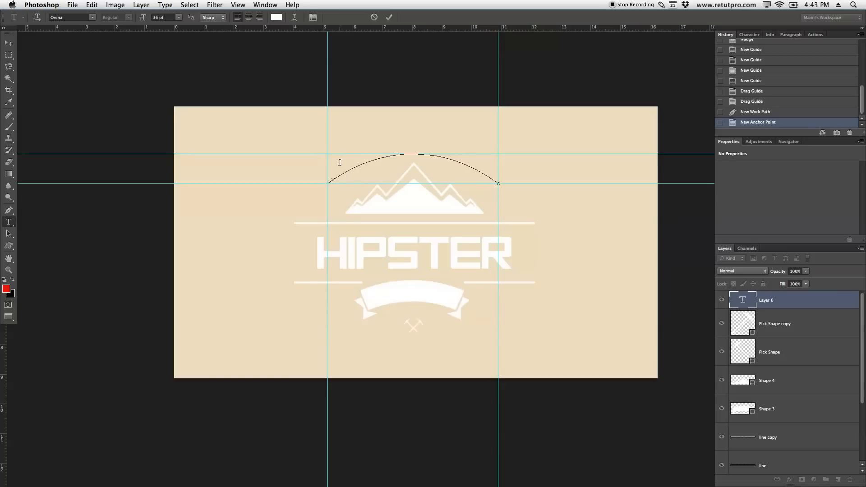
{"action": "type", "text": "AUTHEN"}
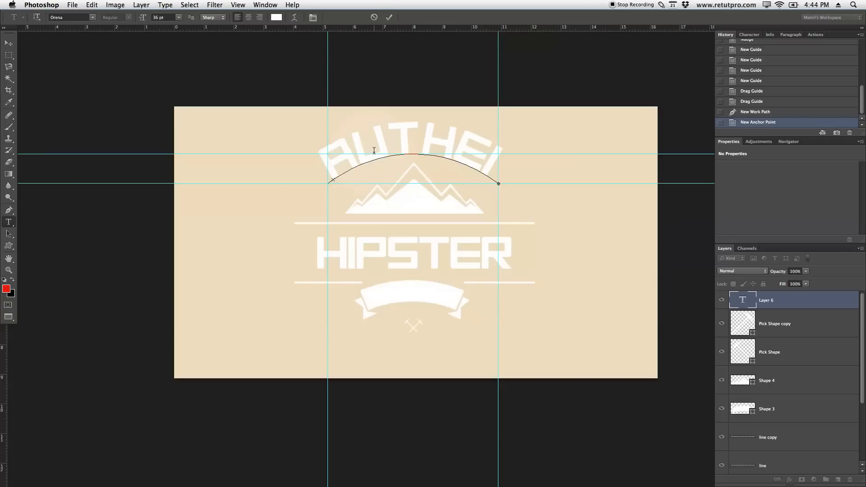
Set all of the arched text to 12 pt and keep its colour white (ffffff)
{"action": "key", "text": "super"}
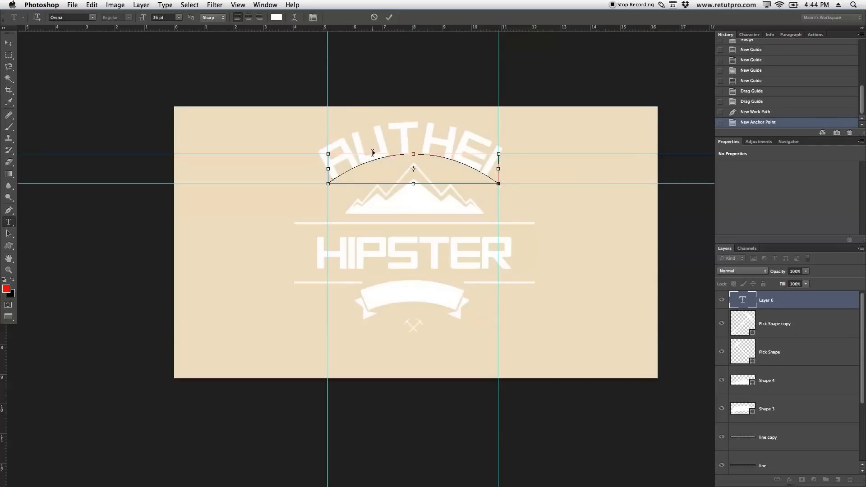
{"action": "key", "text": "super+a"}
{"action": "left_click", "coordinate": [179, 17]}
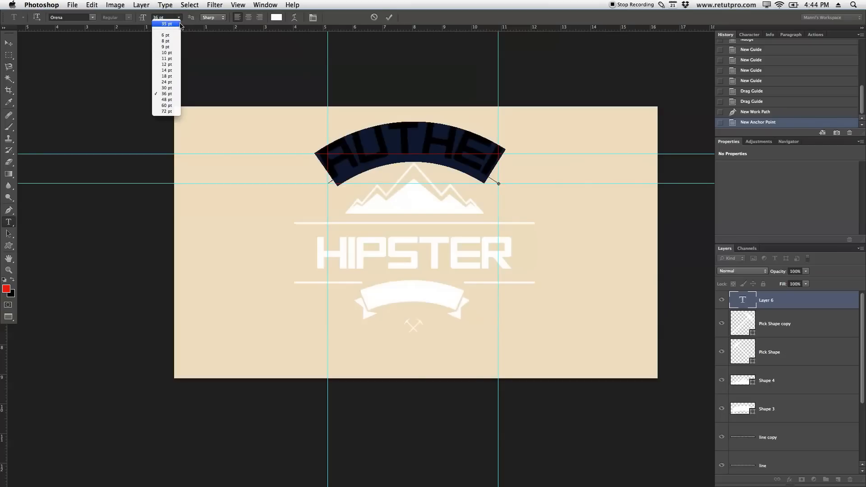
{"action": "left_click", "coordinate": [167, 65]}
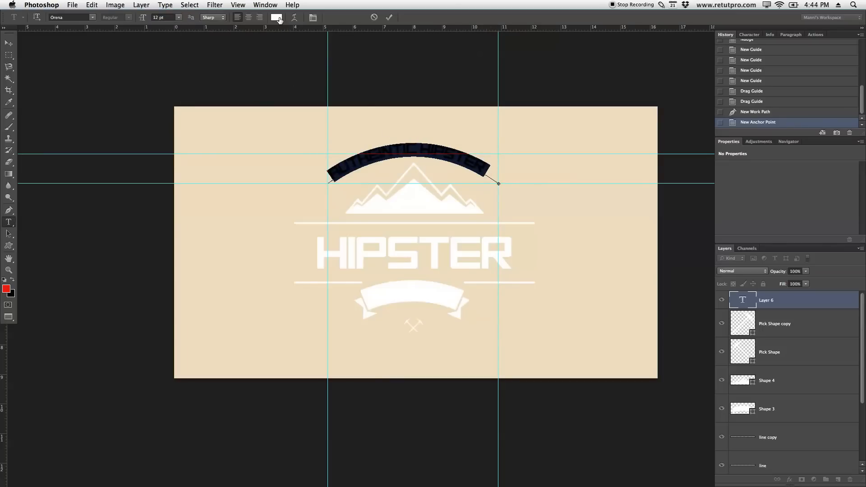
{"action": "left_click", "coordinate": [276, 17]}
{"action": "left_click", "coordinate": [603, 113]}
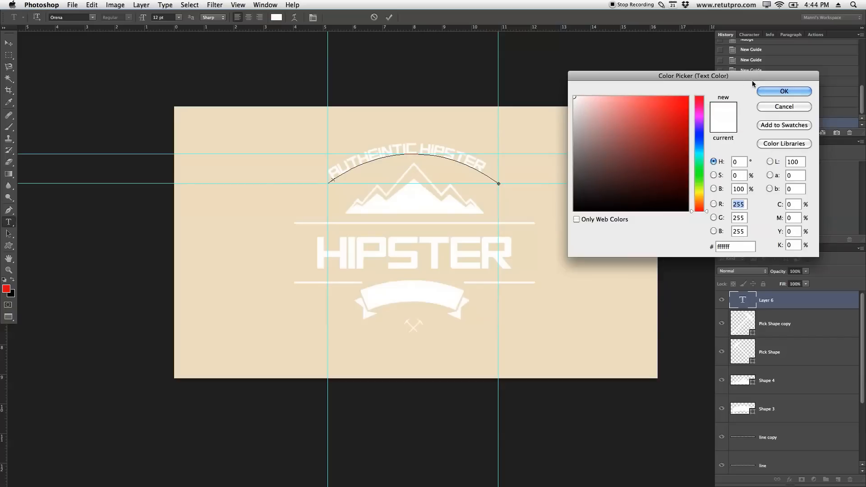
{"action": "left_click", "coordinate": [767, 91]}
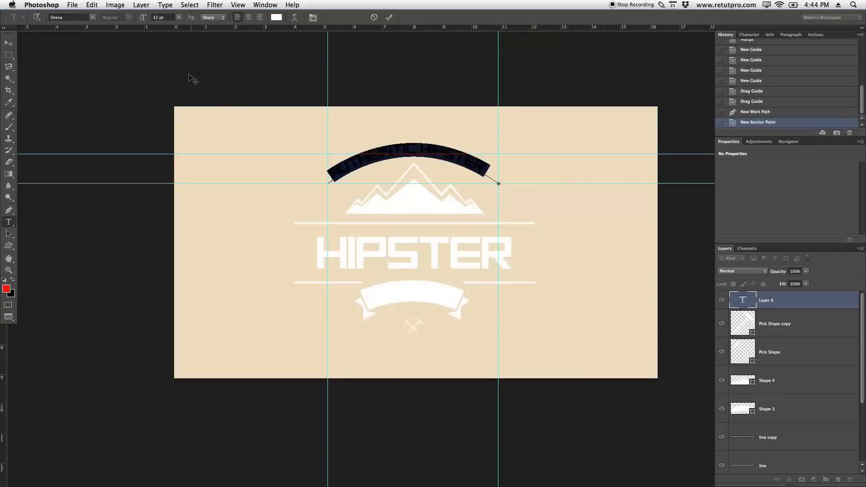
Change the arched text's font to Intro
{"action": "left_click", "coordinate": [94, 17]}
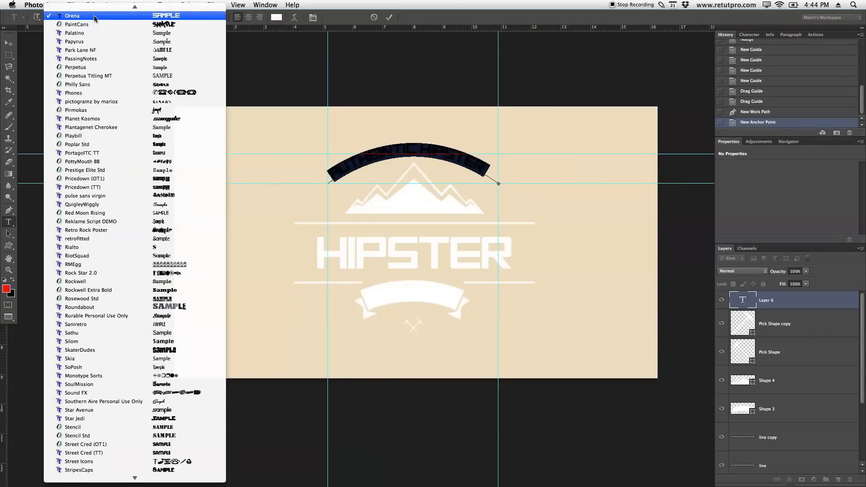
{"action": "scroll", "coordinate": [96, 196], "scroll_direction": "up", "scroll_amount": 15}
{"action": "mouse_move", "coordinate": [114, 478]}
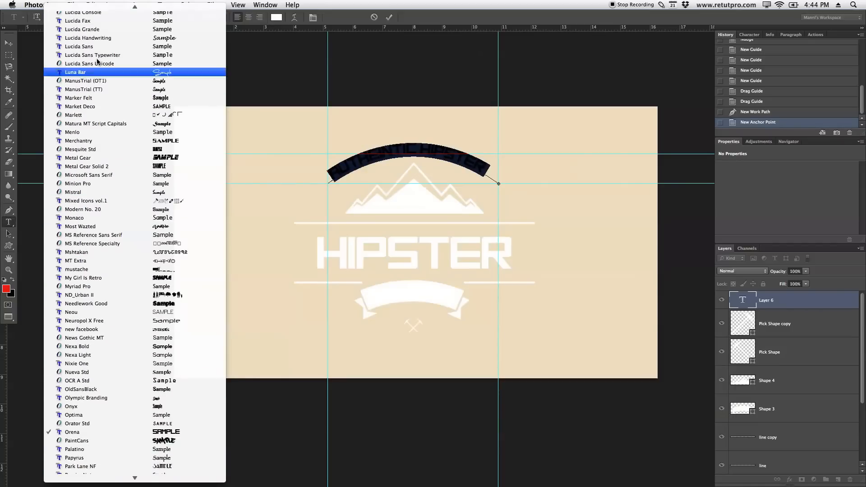
{"action": "key", "text": "i"}
{"action": "scroll", "coordinate": [83, 72], "scroll_direction": "up", "scroll_amount": 2}
{"action": "left_click", "coordinate": [76, 110]}
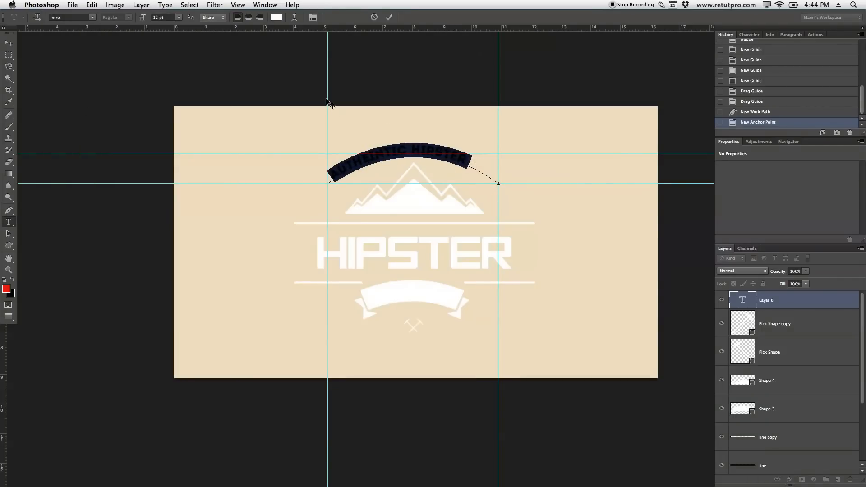
Extend the arched text to AUTHEINTIC HIPSTER STYLE and set its tracking to -18 so it fills the path
{"action": "left_click", "coordinate": [758, 36]}
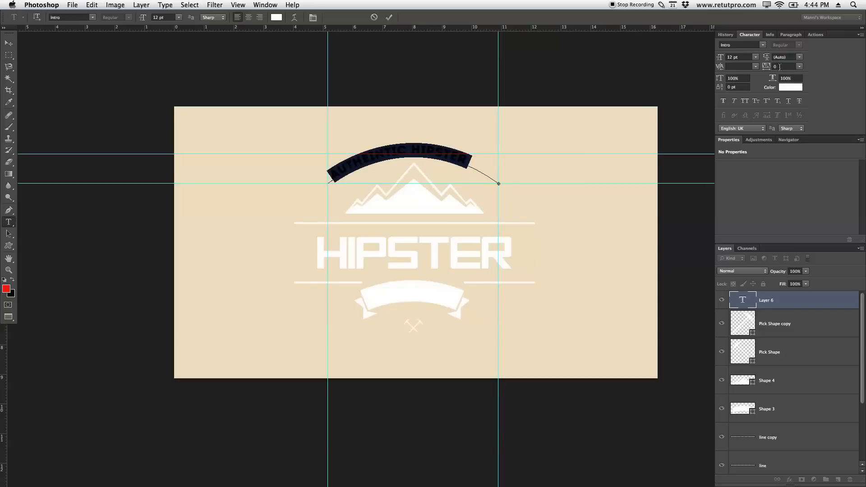
{"action": "left_click_drag", "start_coordinate": [768, 68], "coordinate": [766, 70]}
{"action": "left_click", "coordinate": [784, 66]}
{"action": "key", "text": "Up"}
{"action": "key", "text": "Up"}
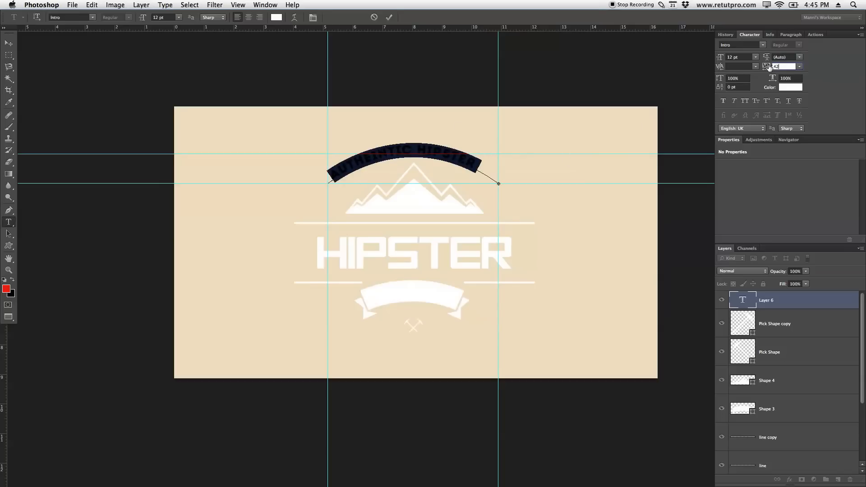
{"action": "left_click_drag", "start_coordinate": [769, 66], "coordinate": [766, 67]}
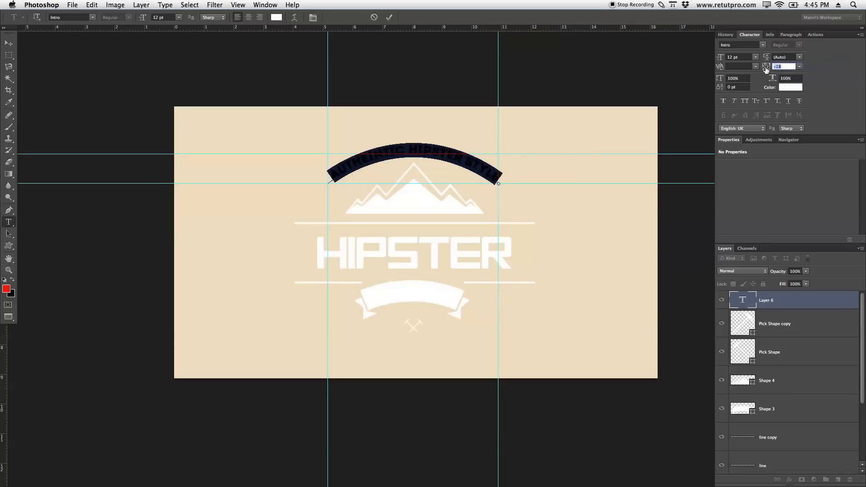
{"action": "left_click", "coordinate": [392, 17]}
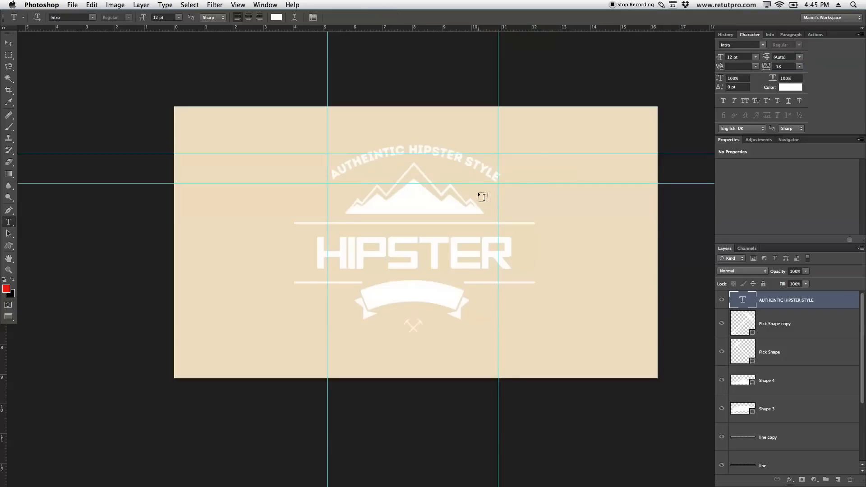
Nudge the arched text slightly up, away from the mountains, and clear all guides
{"action": "key", "text": "v"}
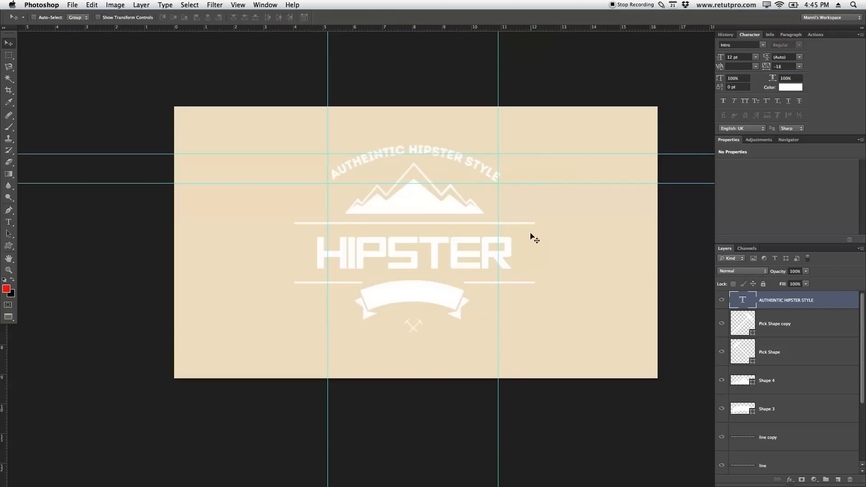
{"action": "key", "text": "Up"}
{"action": "key", "text": "Up"}
{"action": "key", "text": "Up"}
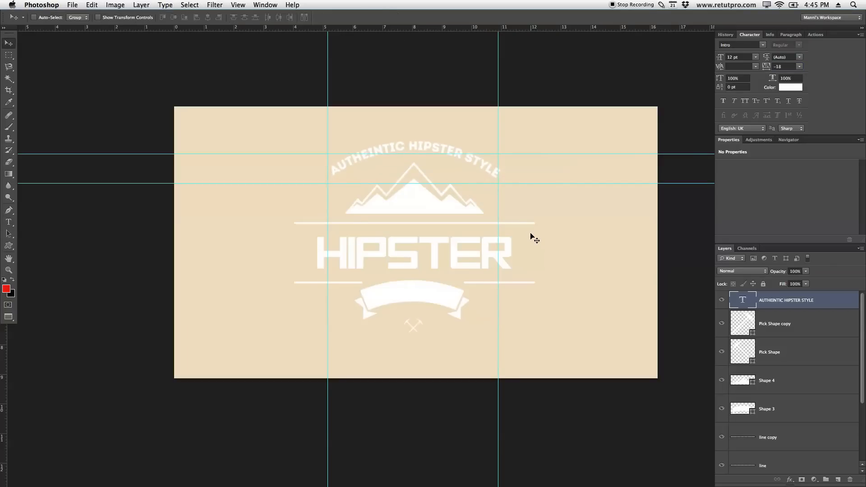
{"action": "key", "text": "Up"}
{"action": "key", "text": "Up"}
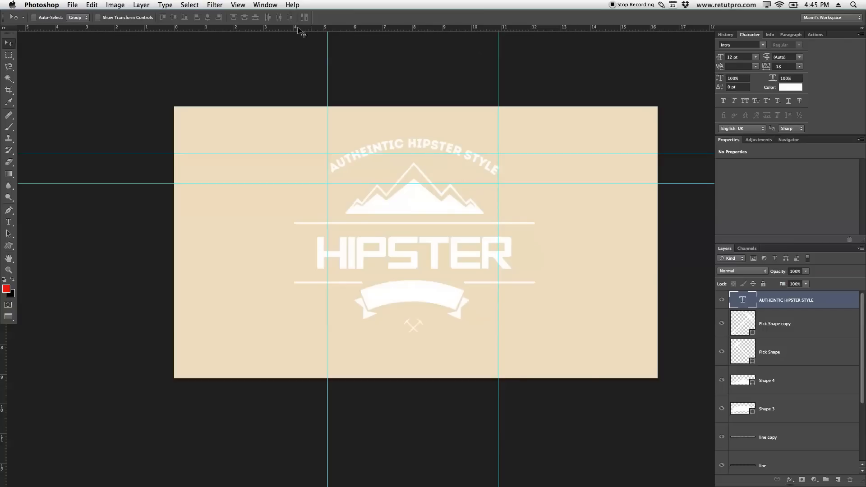
{"action": "left_click", "coordinate": [238, 5]}
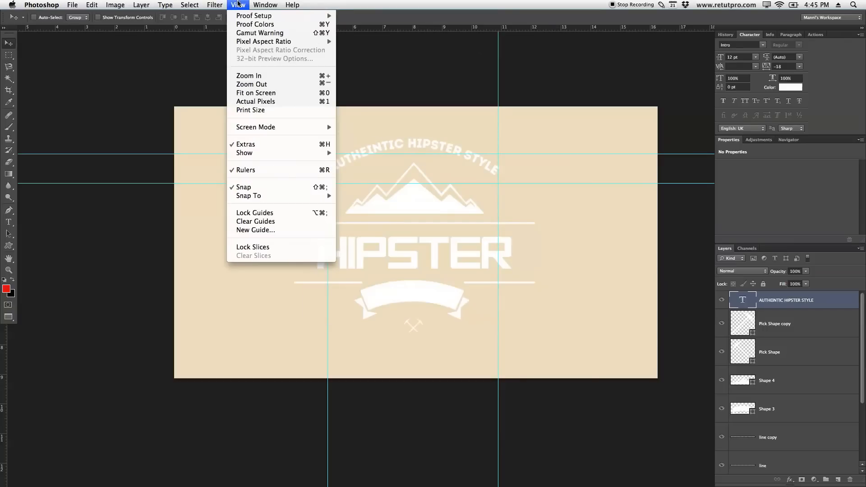
{"action": "left_click", "coordinate": [262, 221]}
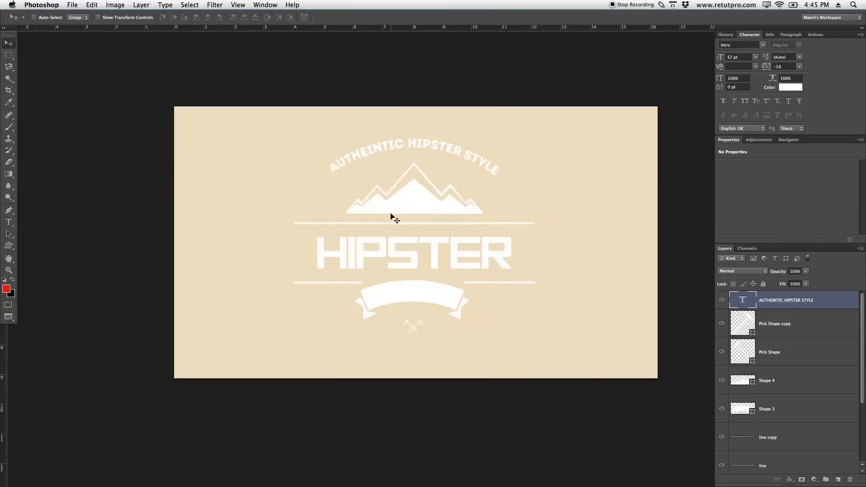
Place vertical guides at the lower corners of the ribbon's front panel and a horizontal guide across the middle of the ribbon
{"action": "key", "text": "z"}
{"action": "mouse_move", "coordinate": [420, 193]}
{"action": "left_mouse_down"}
{"action": "mouse_move", "coordinate": [412, 203]}
{"action": "mouse_move", "coordinate": [415, 180]}
{"action": "left_mouse_up"}
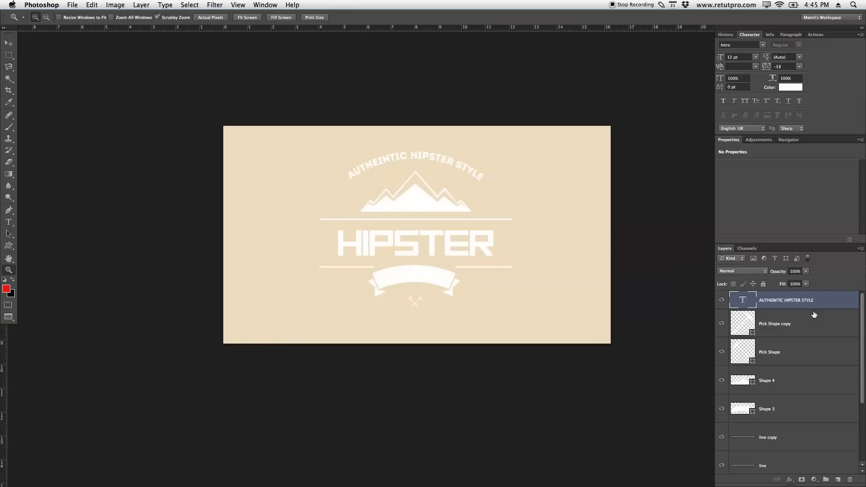
{"action": "mouse_move", "coordinate": [863, 303]}
{"action": "left_mouse_down"}
{"action": "mouse_move", "coordinate": [864, 346]}
{"action": "mouse_move", "coordinate": [862, 299]}
{"action": "left_mouse_up"}
{"action": "left_click_drag", "start_coordinate": [448, 269], "coordinate": [424, 285]}
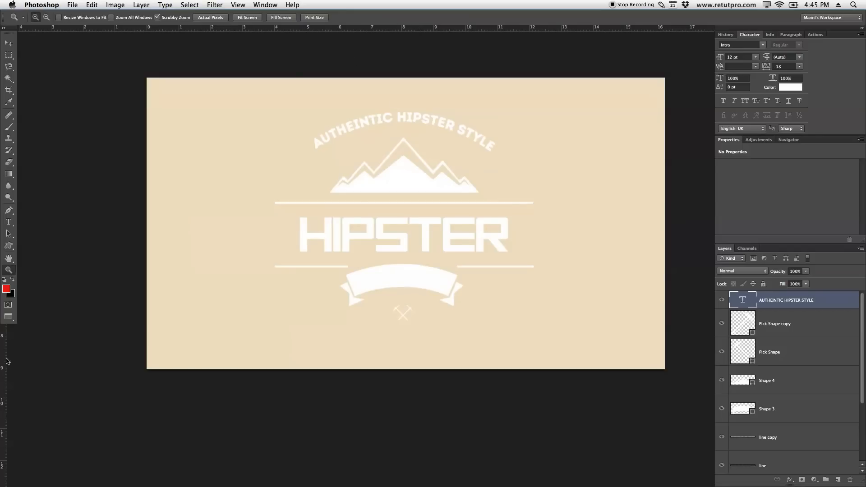
{"action": "key", "text": "v"}
{"action": "left_click_drag", "start_coordinate": [7, 352], "coordinate": [348, 331]}
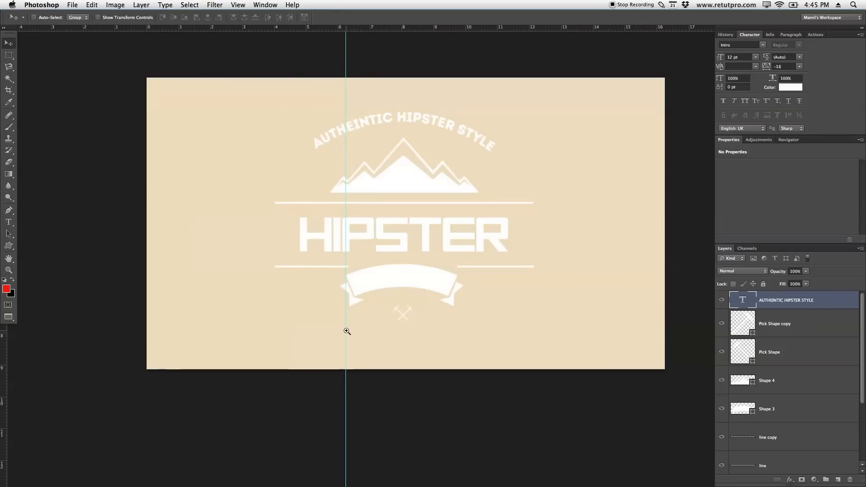
{"action": "key", "text": "z"}
{"action": "left_click", "coordinate": [388, 279]}
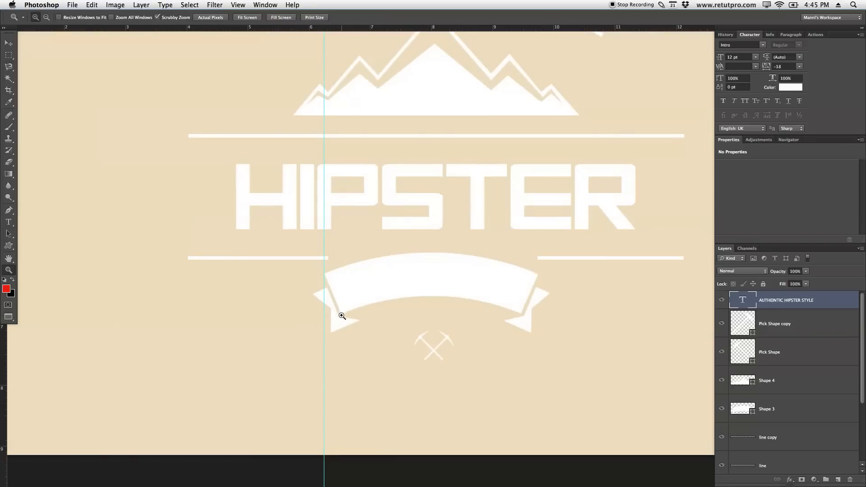
{"action": "key", "text": "v"}
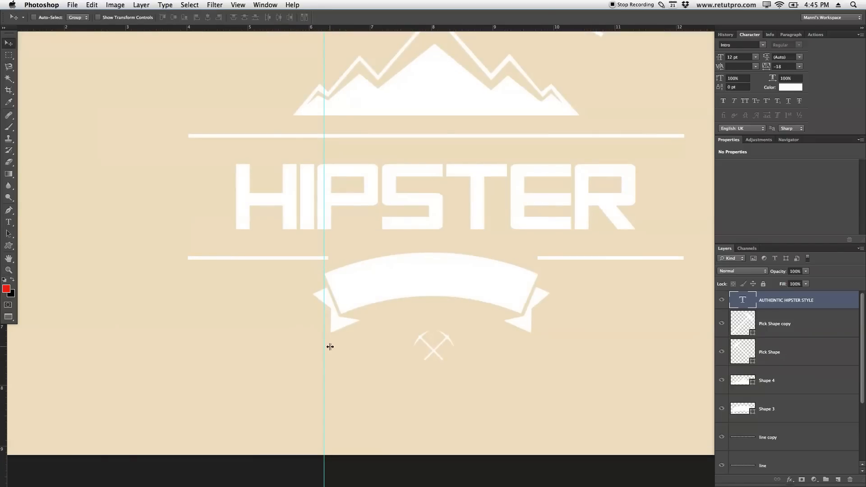
{"action": "left_click_drag", "start_coordinate": [323, 348], "coordinate": [341, 348]}
{"action": "left_click_drag", "start_coordinate": [7, 349], "coordinate": [521, 363]}
{"action": "left_click_drag", "start_coordinate": [402, 29], "coordinate": [435, 288]}
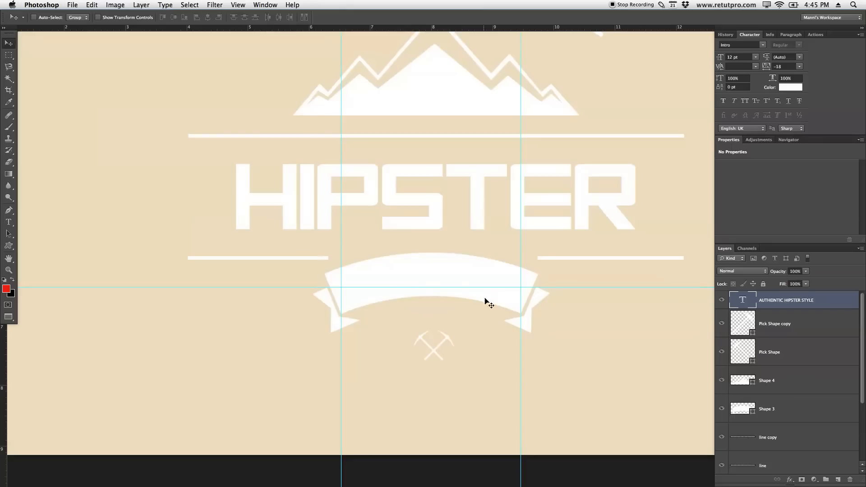
Place a horizontal guide near the ribbon's lower edge and draw an arched Pen path between the vertical guides, following the ribbon's curve
{"action": "left_click_drag", "start_coordinate": [469, 28], "coordinate": [478, 314]}
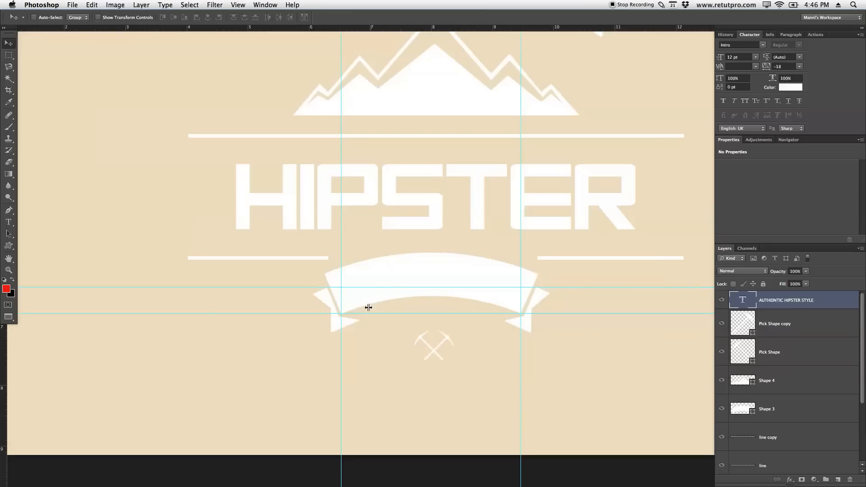
{"action": "left_click_drag", "start_coordinate": [358, 313], "coordinate": [358, 304]}
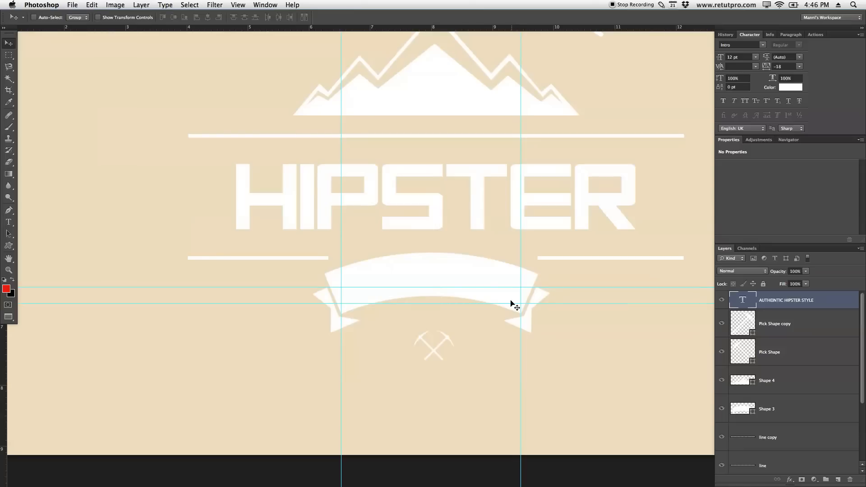
{"action": "key", "text": "p"}
{"action": "left_click", "coordinate": [341, 304]}
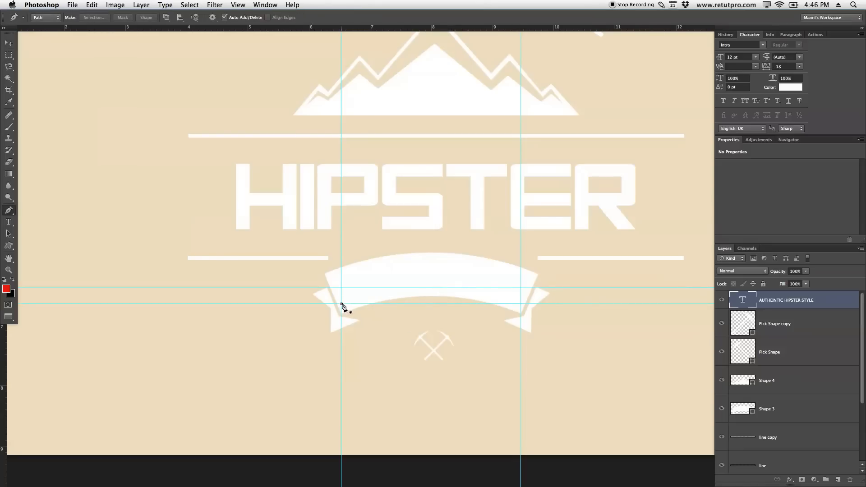
{"action": "left_click_drag", "start_coordinate": [521, 304], "coordinate": [607, 344]}
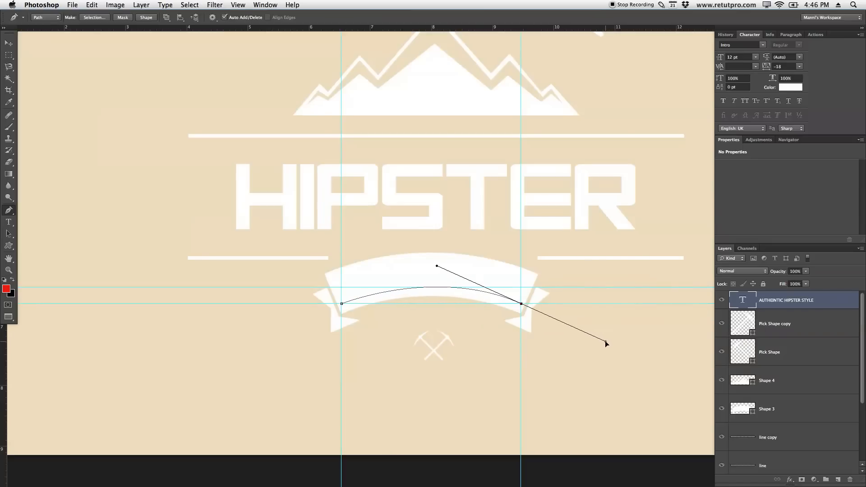
{"action": "left_click_drag", "start_coordinate": [607, 342], "coordinate": [607, 340]}
Add the text SINCE 1893 along the arched path on the ribbon and colour it black (000000)
{"action": "key", "text": "t"}
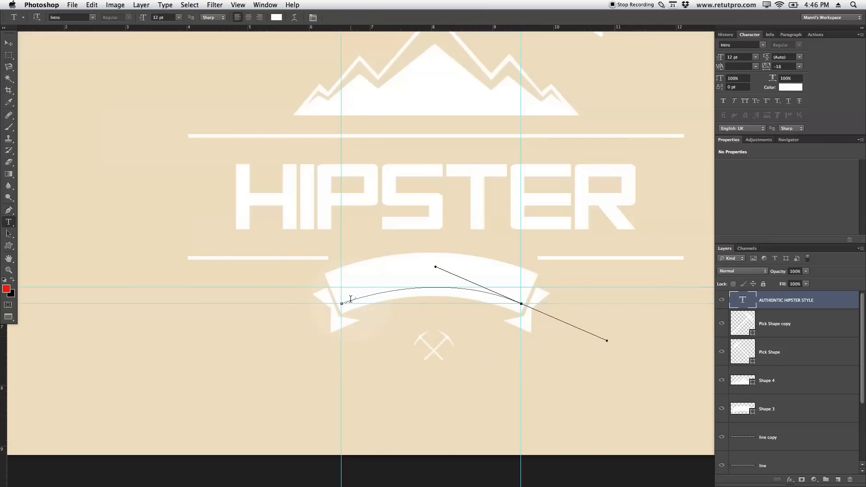
{"action": "left_click", "coordinate": [352, 298]}
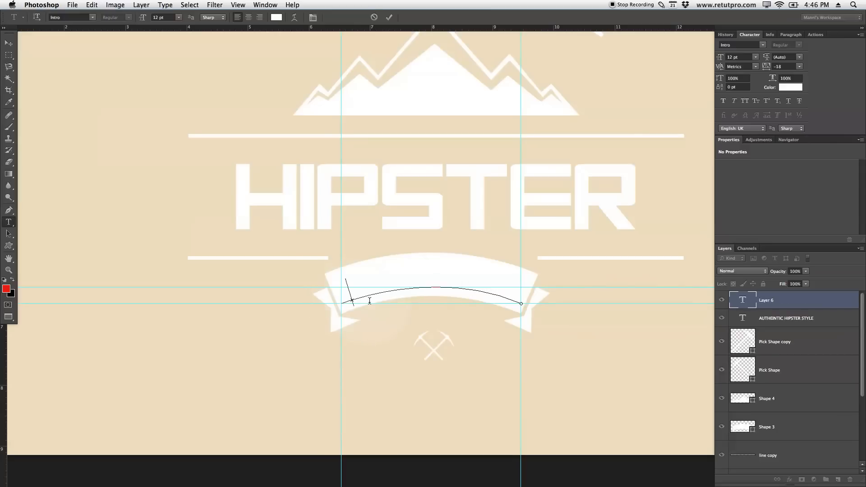
{"action": "type", "text": "SINCE 4"}
{"action": "key", "text": "super+a"}
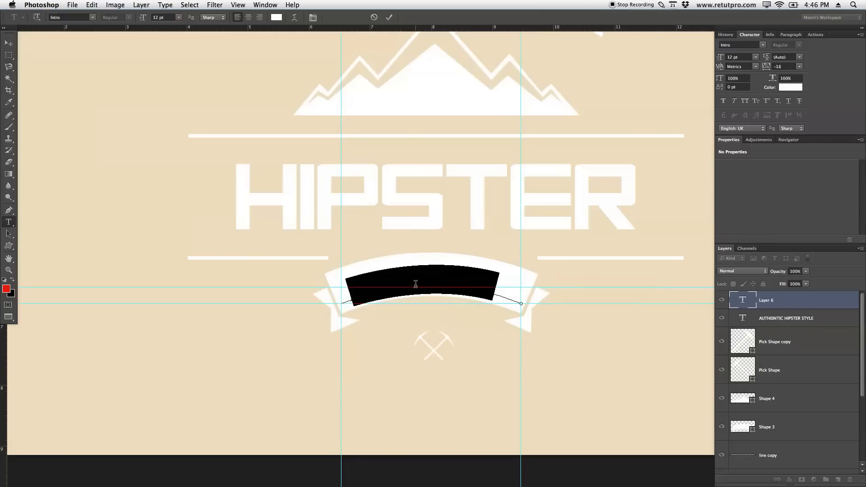
{"action": "left_click", "coordinate": [277, 17]}
{"action": "left_click_drag", "start_coordinate": [631, 171], "coordinate": [599, 216]}
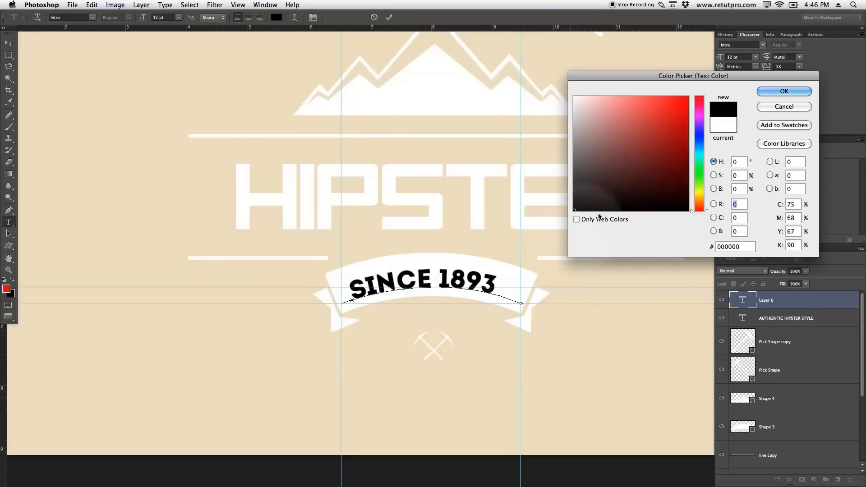
{"action": "left_click", "coordinate": [784, 91]}
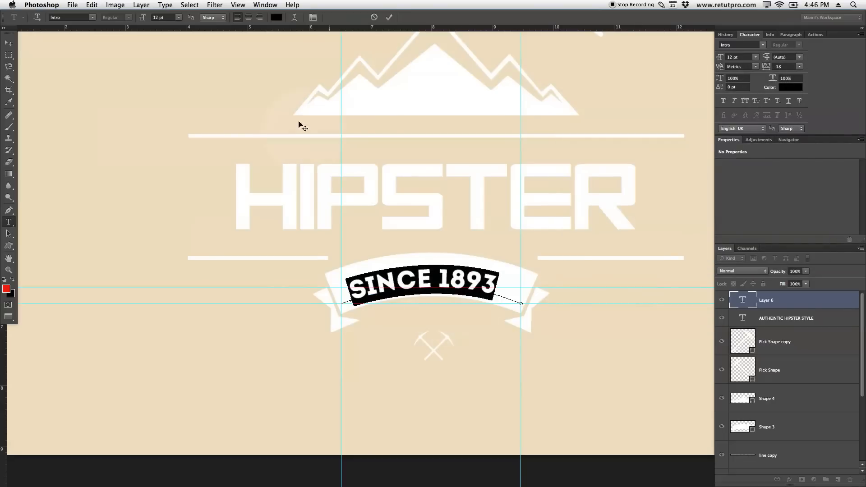
Set the ribbon text's font to Helvetica Neue at 10 pt with a tracking of 80
{"action": "left_click", "coordinate": [93, 18]}
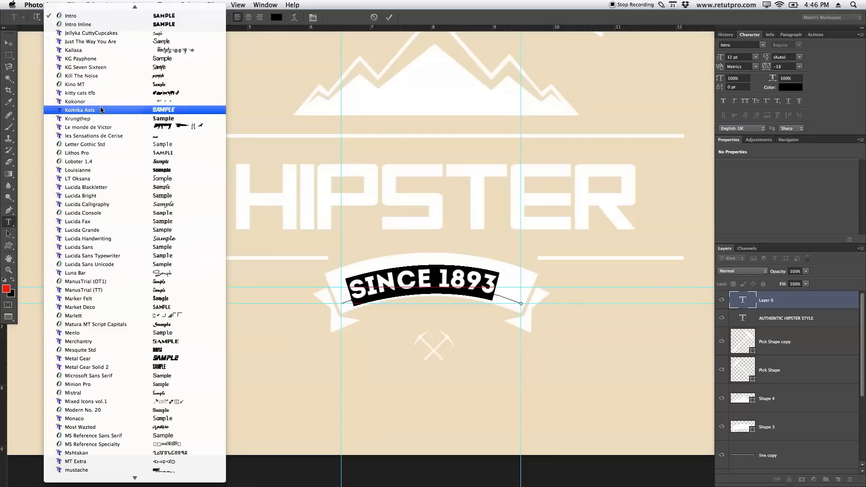
{"action": "scroll", "coordinate": [101, 110], "scroll_direction": "up", "scroll_amount": 5}
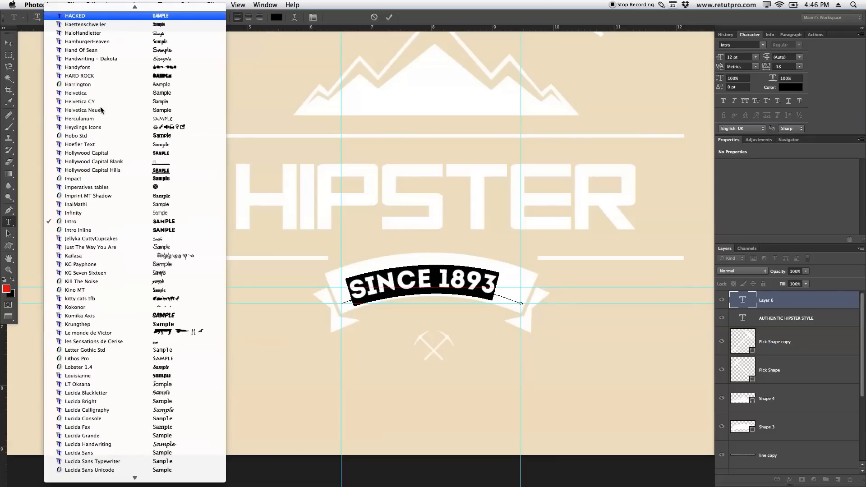
{"action": "left_click", "coordinate": [101, 109]}
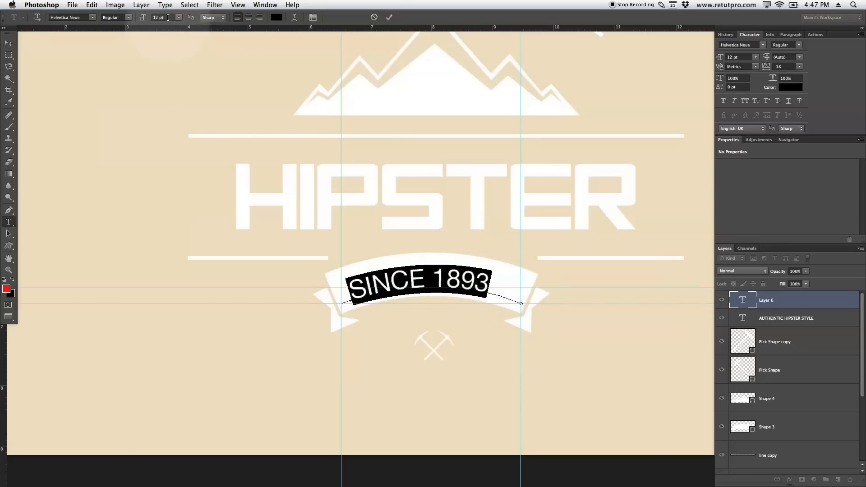
{"action": "left_click_drag", "start_coordinate": [166, 18], "coordinate": [148, 19]}
{"action": "type", "text": "10"}
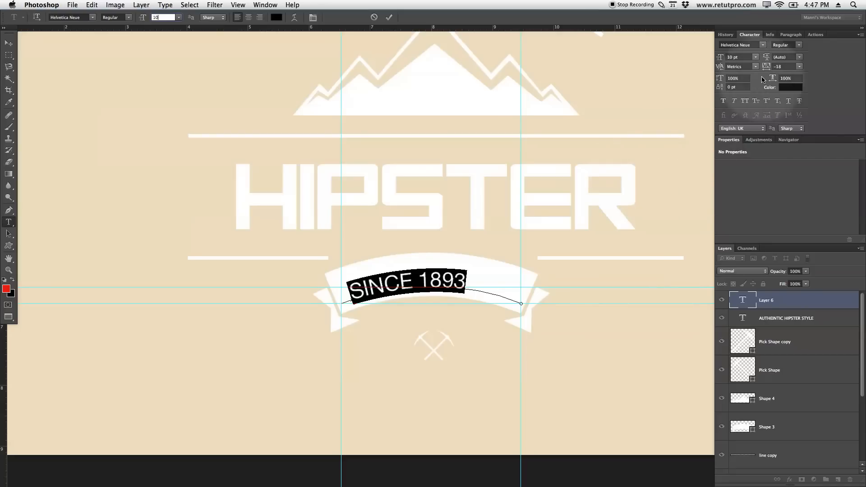
{"action": "left_click_drag", "start_coordinate": [767, 67], "coordinate": [770, 67]}
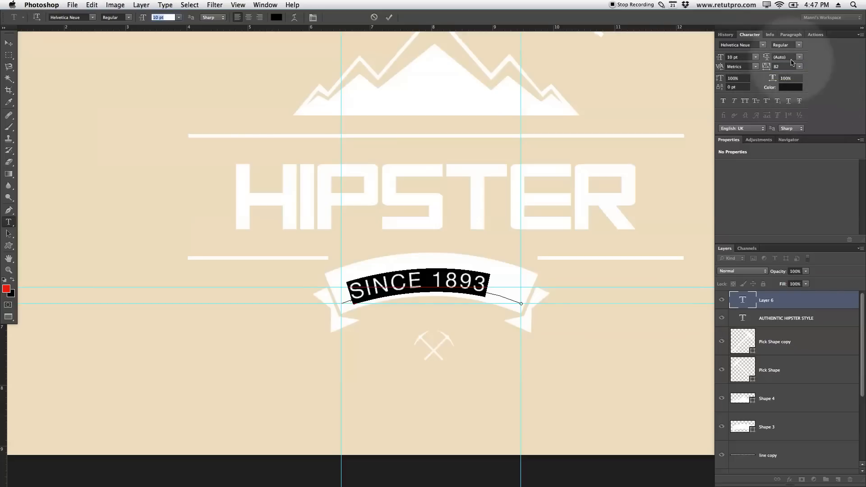
{"action": "left_click", "coordinate": [780, 66]}
{"action": "type", "text": "80"}
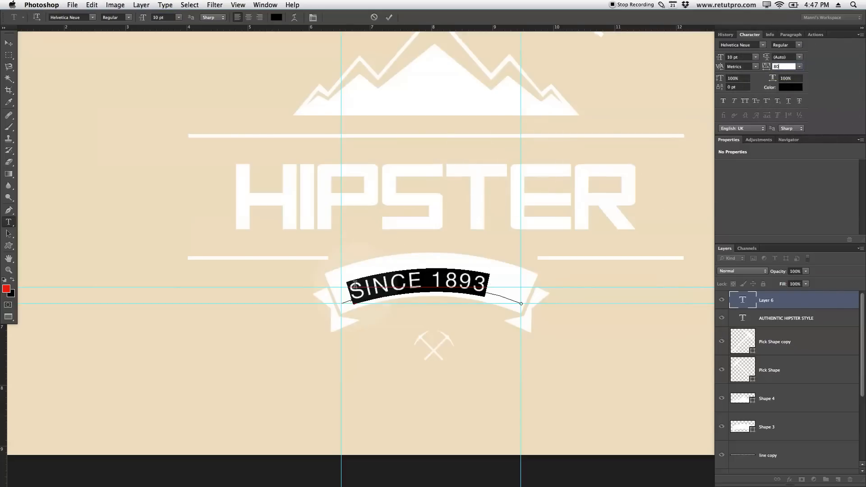
Add leading space to shift SINCE 1893 along its path and change its font style to Light
{"action": "left_click", "coordinate": [355, 289]}
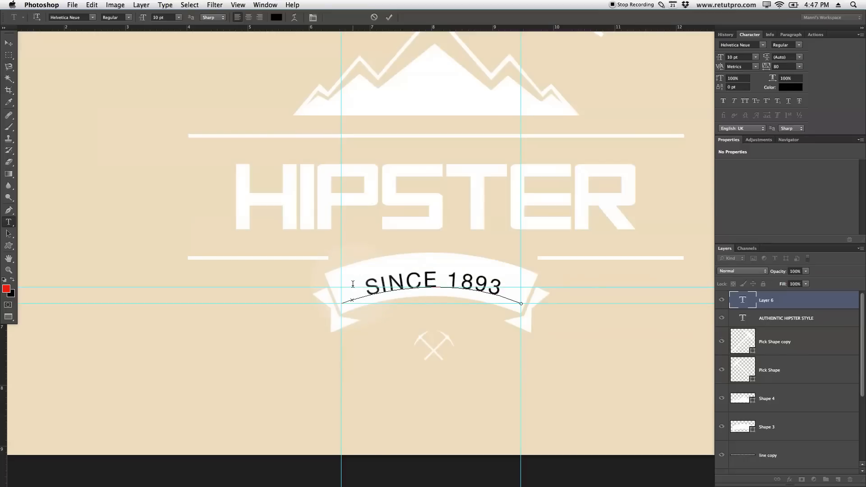
{"action": "key", "text": "BackSpace"}
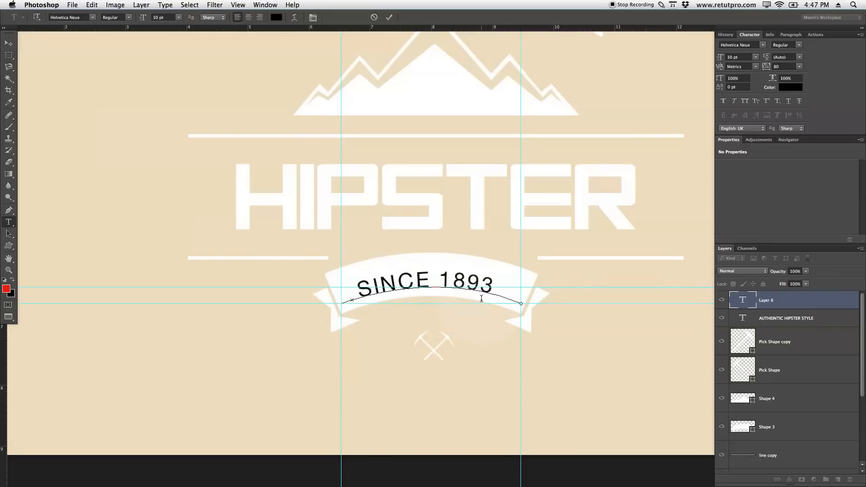
{"action": "left_click_drag", "start_coordinate": [493, 284], "coordinate": [344, 299]}
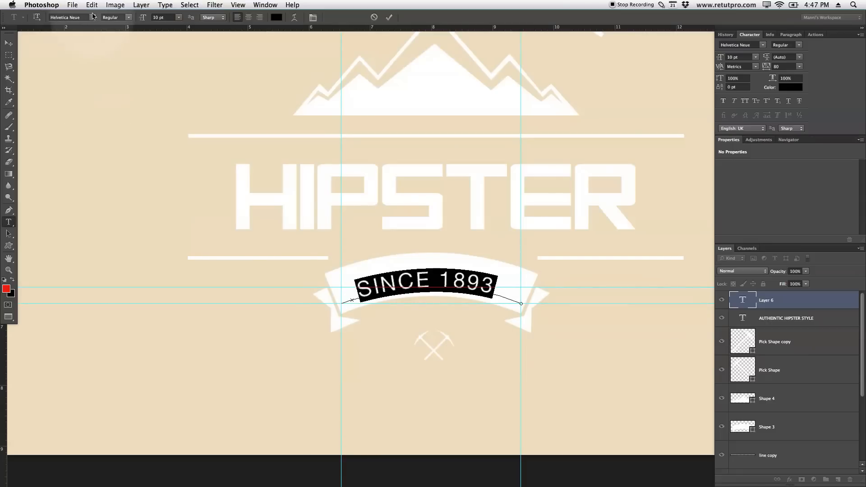
{"action": "left_click", "coordinate": [128, 18]}
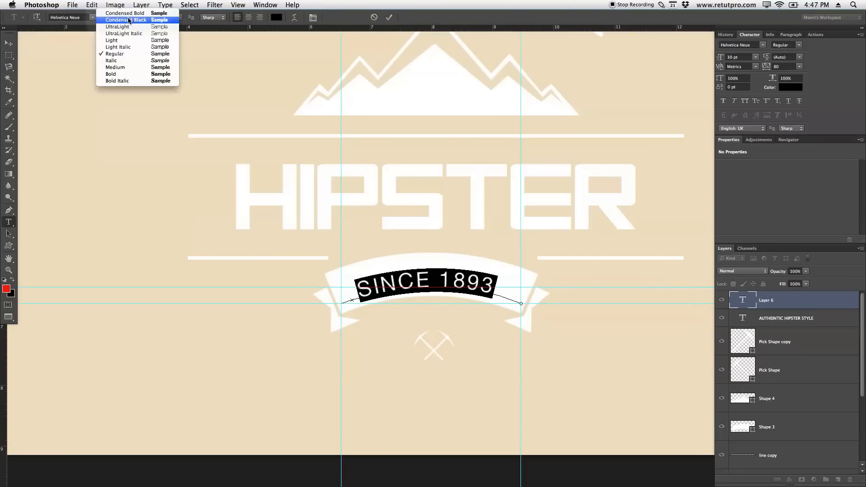
{"action": "left_click", "coordinate": [126, 41]}
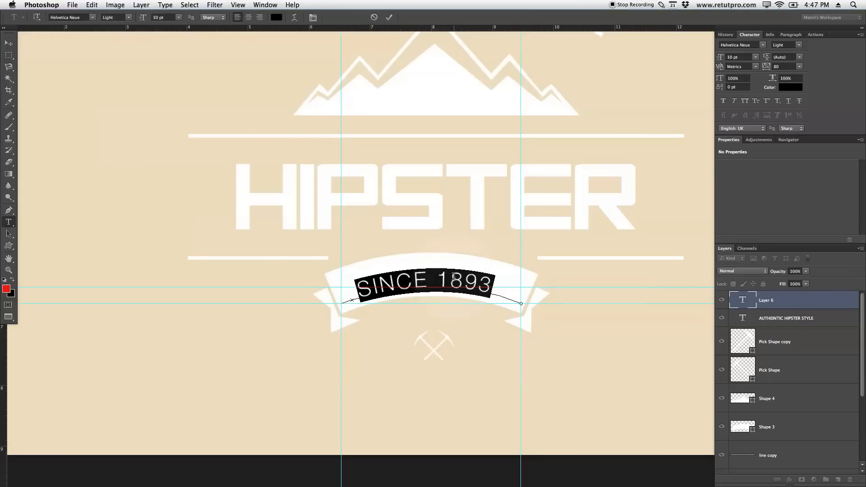
{"action": "left_click", "coordinate": [389, 17]}
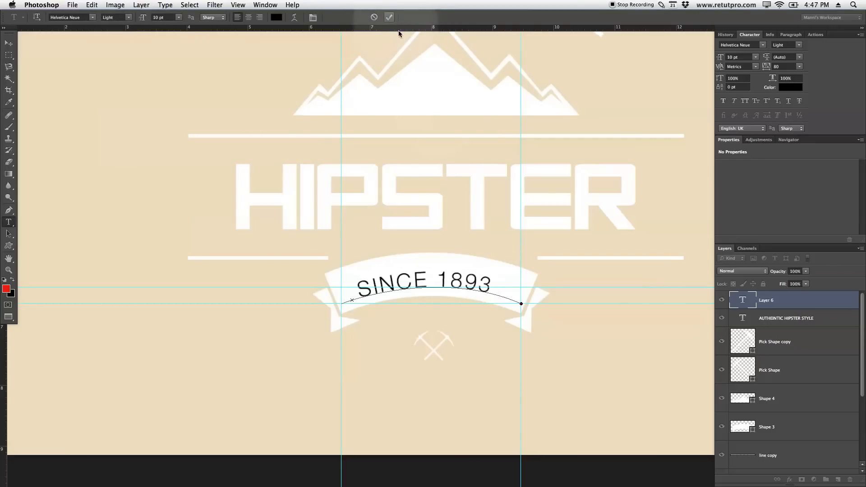
Nudge the SINCE 1893 text slightly up and to the right on the ribbon
{"action": "key", "text": "v"}
{"action": "key", "text": "Up"}
{"action": "key", "text": "Up"}
{"action": "key", "text": "Up"}
{"action": "key", "text": "Up"}
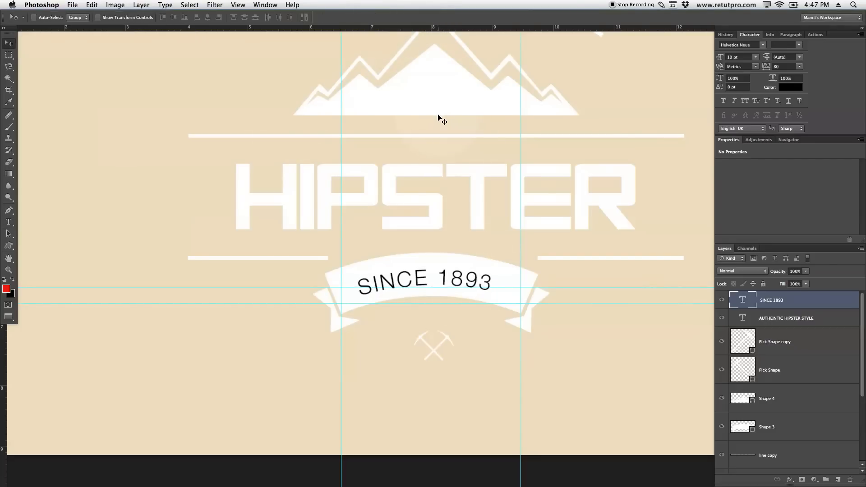
{"action": "key", "text": "Right"}
{"action": "key", "text": "Right"}
{"action": "key", "text": "Right"}
{"action": "key", "text": "Right"}
{"action": "key", "text": "Right"}
{"action": "key", "text": "Right"}
{"action": "key", "text": "Right"}
{"action": "key", "text": "Right"}
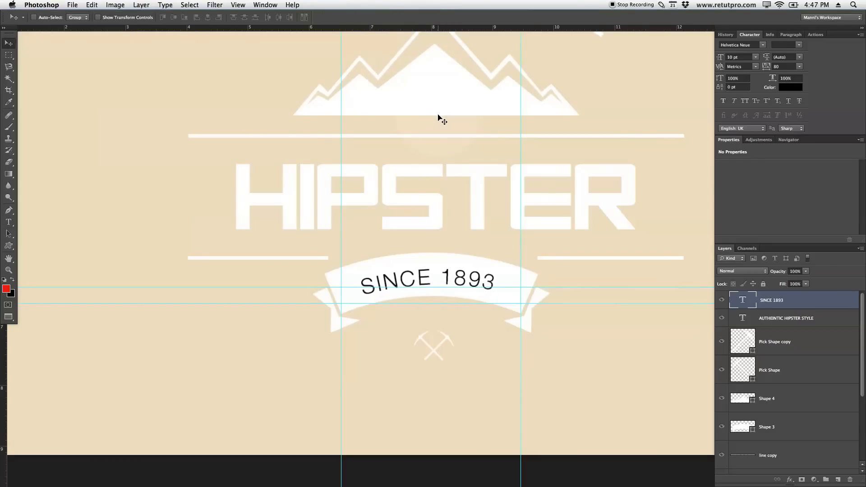
{"action": "key", "text": "Right"}
Insert another leading space before SINCE 1893 and nudge the text back left to centre it on the ribbon
{"action": "key", "text": "t"}
{"action": "left_click", "coordinate": [370, 283]}
{"action": "left_click_drag", "start_coordinate": [369, 283], "coordinate": [377, 284]}
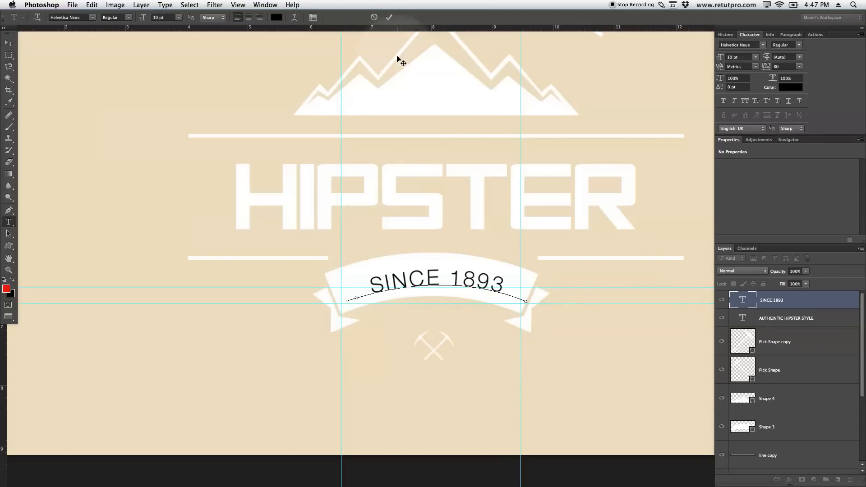
{"action": "left_click", "coordinate": [389, 18]}
{"action": "key", "text": "v"}
{"action": "key", "text": "Left"}
{"action": "key", "text": "Left"}
{"action": "key", "text": "Left"}
{"action": "key", "text": "Left"}
{"action": "key", "text": "Left"}
{"action": "key", "text": "Left"}
{"action": "key", "text": "Left"}
{"action": "key", "text": "Left"}
{"action": "key", "text": "Left"}
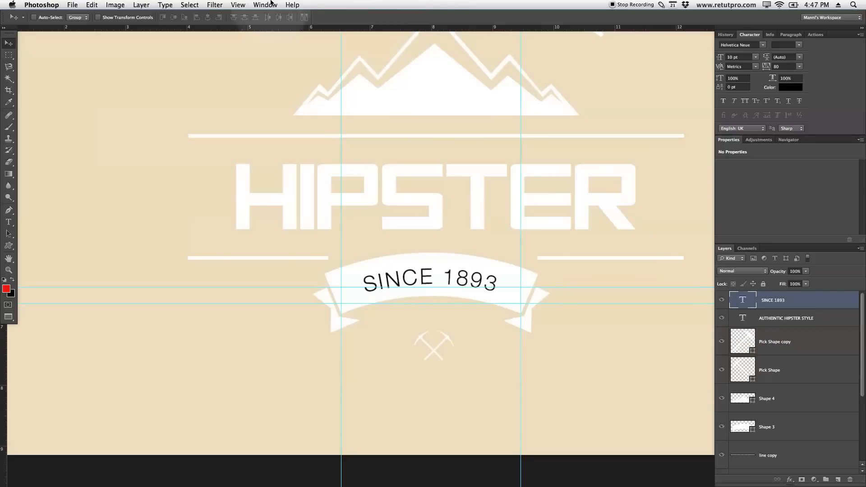
Clear all guides and hide the outline of the ribbon text's path
{"action": "left_click", "coordinate": [270, 5]}
{"action": "mouse_move", "coordinate": [244, 4]}
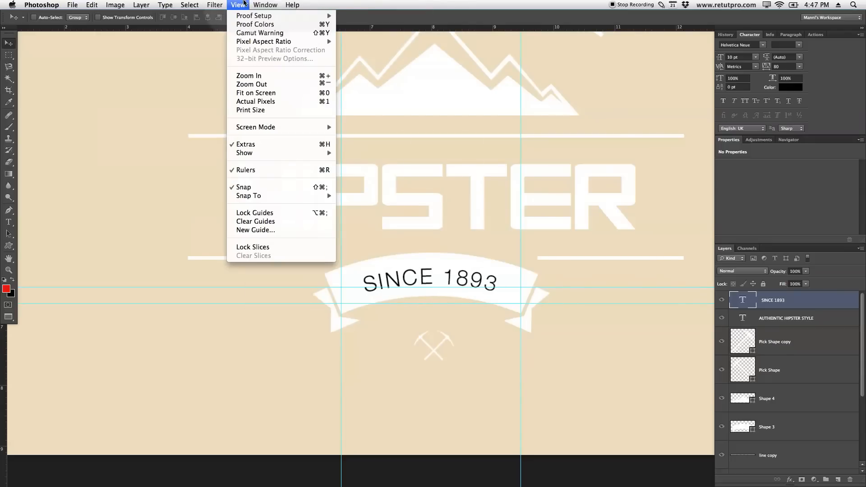
{"action": "left_click", "coordinate": [269, 221]}
{"action": "key", "text": "a"}
{"action": "left_click", "coordinate": [405, 276]}
{"action": "key", "text": "Return"}
Group all the logo layers from Background up to SINCE 1893 and name the group Logo 2
{"action": "key", "text": "z"}
{"action": "left_click_drag", "start_coordinate": [445, 242], "coordinate": [428, 289]}
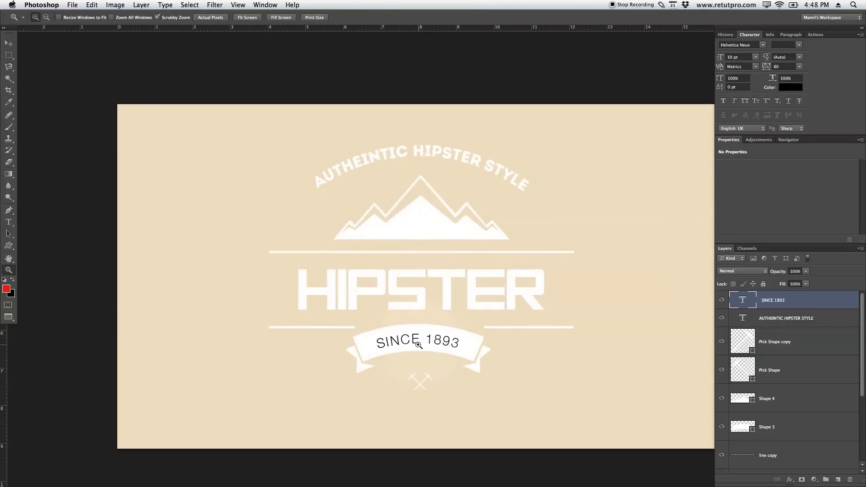
{"action": "left_click_drag", "start_coordinate": [862, 311], "coordinate": [865, 415]}
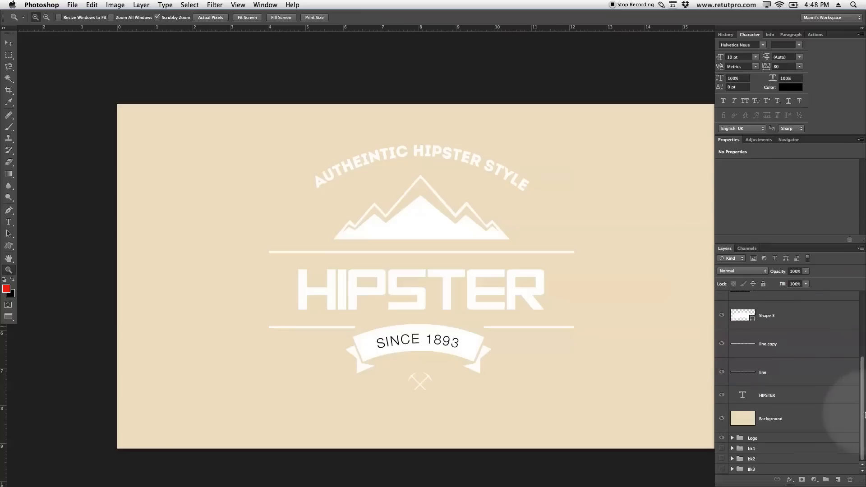
{"action": "left_click", "coordinate": [798, 423]}
{"action": "scroll", "coordinate": [839, 383], "scroll_direction": "up", "scroll_amount": 5}
{"action": "left_click", "coordinate": [815, 306], "text": "shift"}
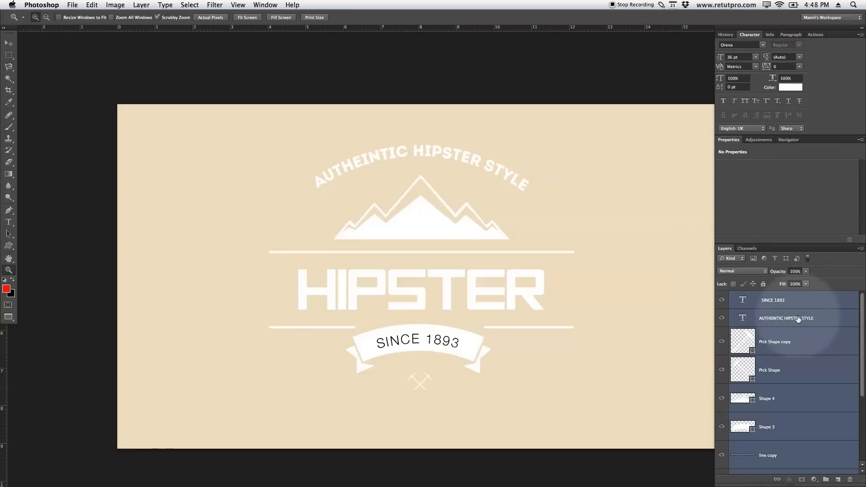
{"action": "key", "text": "ctrl+g"}
{"action": "double_click", "coordinate": [754, 297]}
{"action": "key", "text": "BackSpace"}
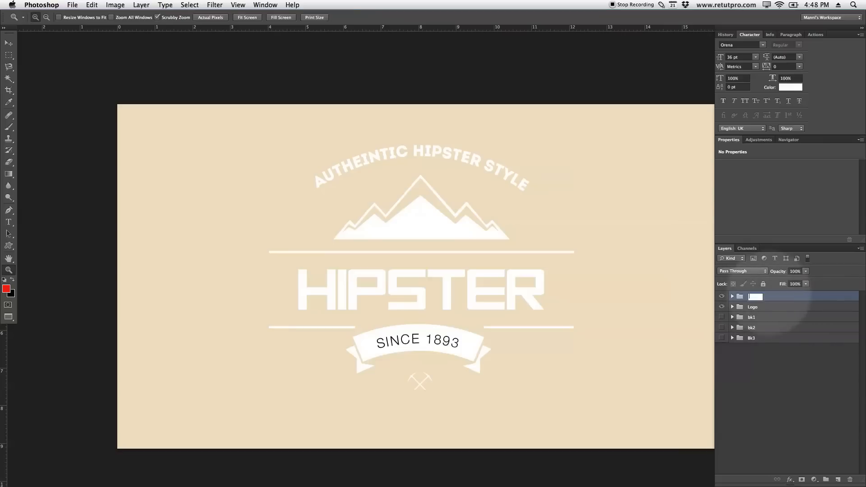
{"action": "type", "text": "logo 2"}
{"action": "key", "text": "Return"}
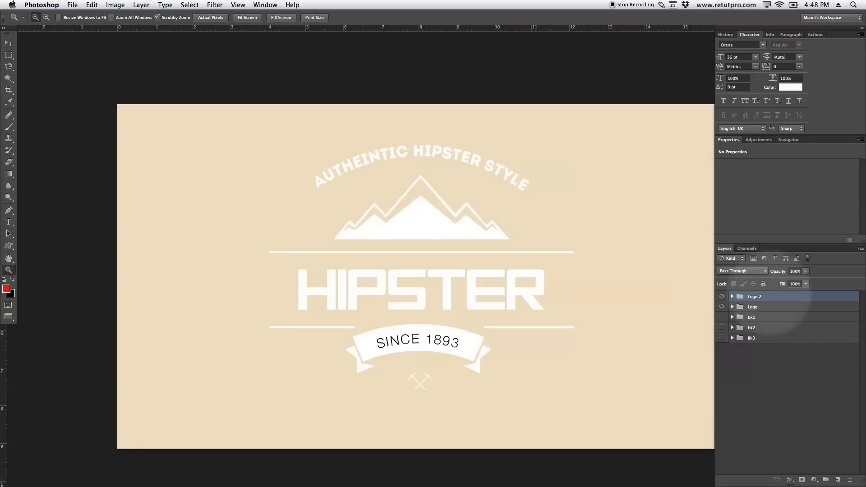
Hide the Logo 2 group and view the prepared logo versions in the Logo, bk1 and bk2 groups one by one
{"action": "left_click", "coordinate": [722, 297]}
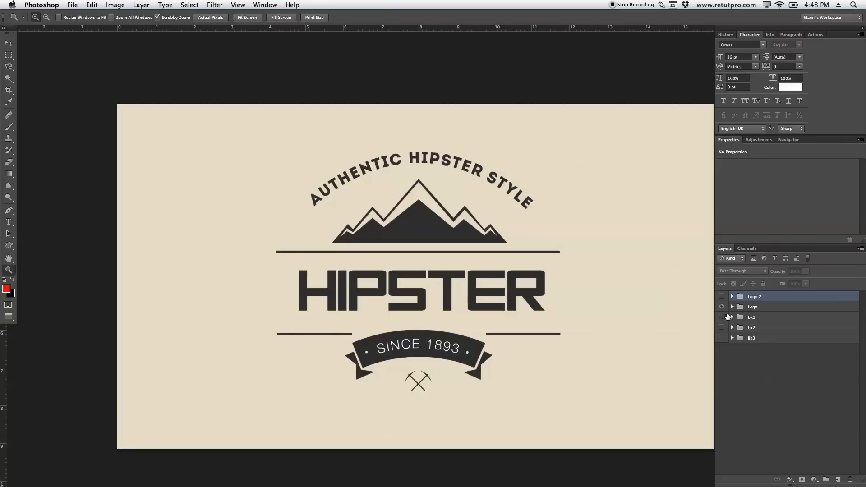
{"action": "left_click", "coordinate": [722, 318], "text": "alt"}
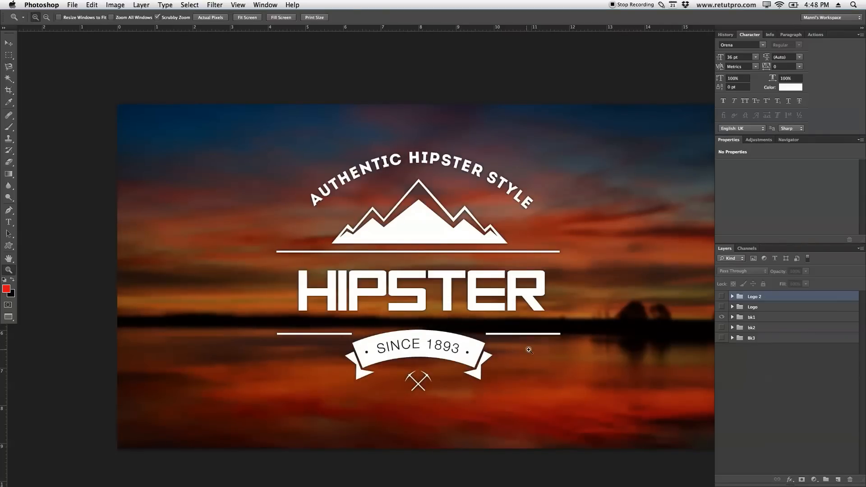
{"action": "left_click", "coordinate": [722, 317]}
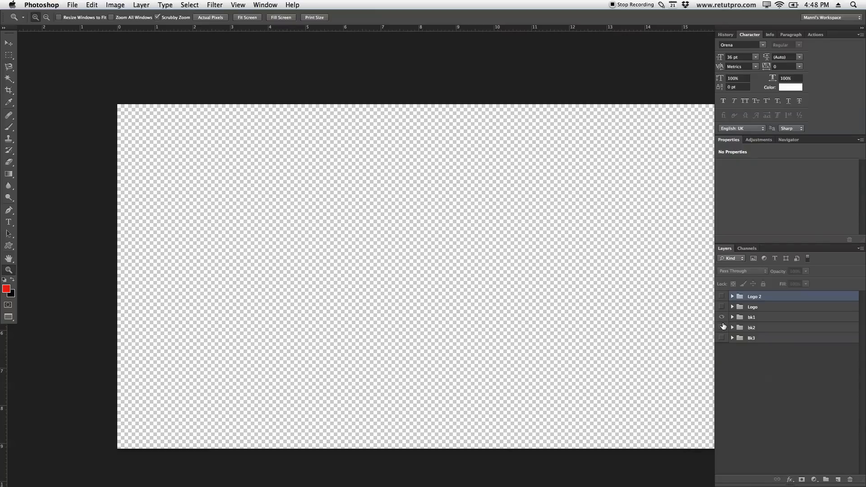
{"action": "left_click", "coordinate": [721, 327]}
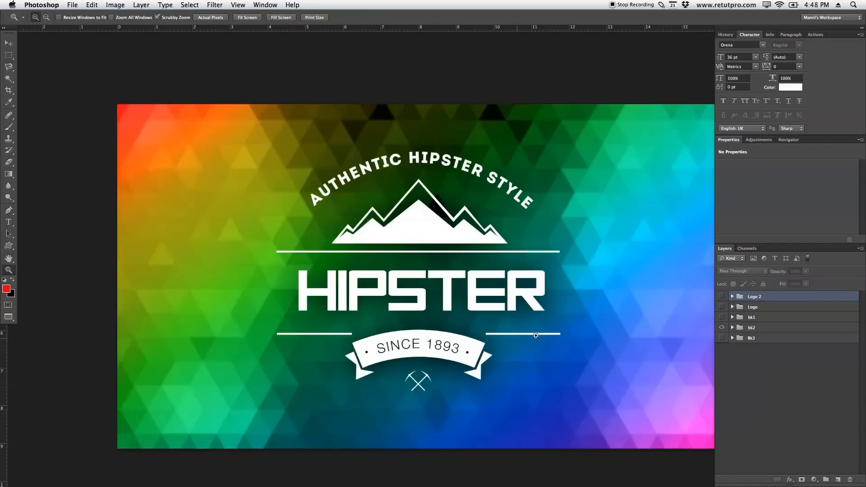
Show Logo 2 instead of the bk2 group and create a work path from its SINCE 1893 text layer
{"action": "left_click", "coordinate": [721, 327]}
{"action": "left_click", "coordinate": [722, 297]}
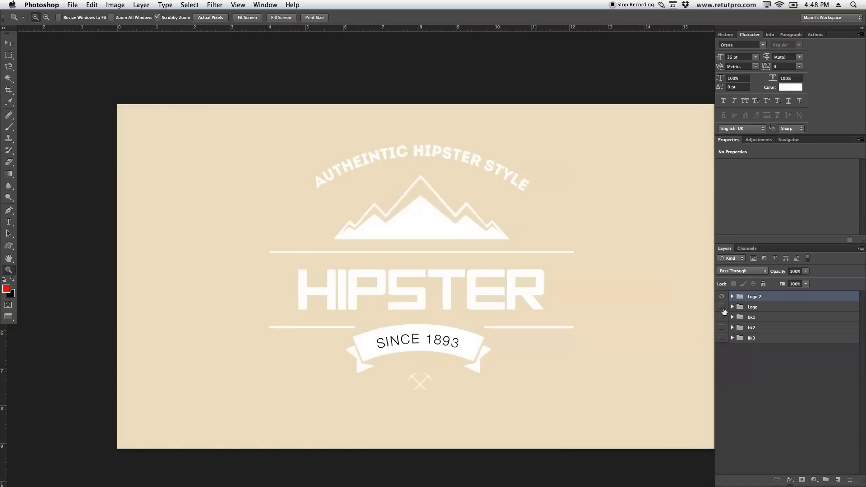
{"action": "left_click", "coordinate": [732, 297]}
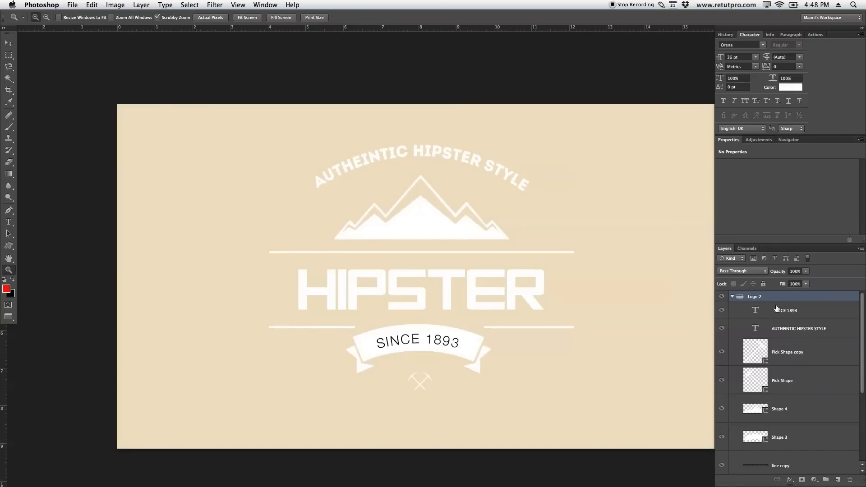
{"action": "left_click", "coordinate": [804, 312]}
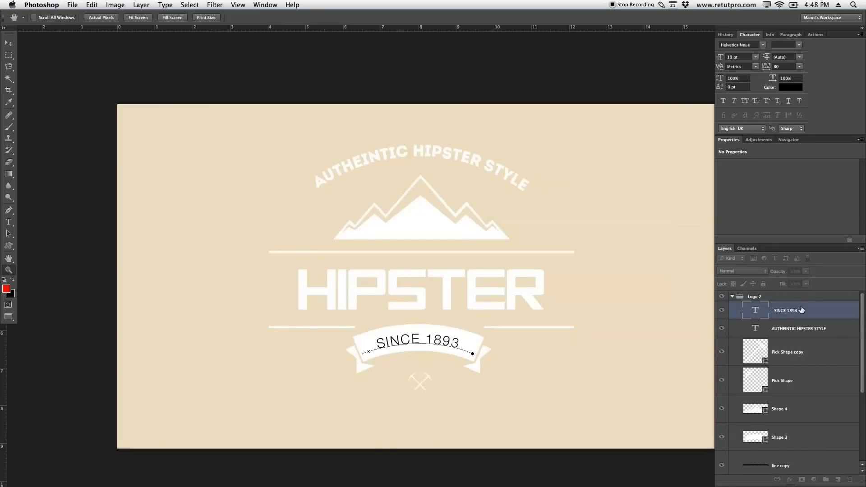
{"action": "right_click", "coordinate": [802, 310]}
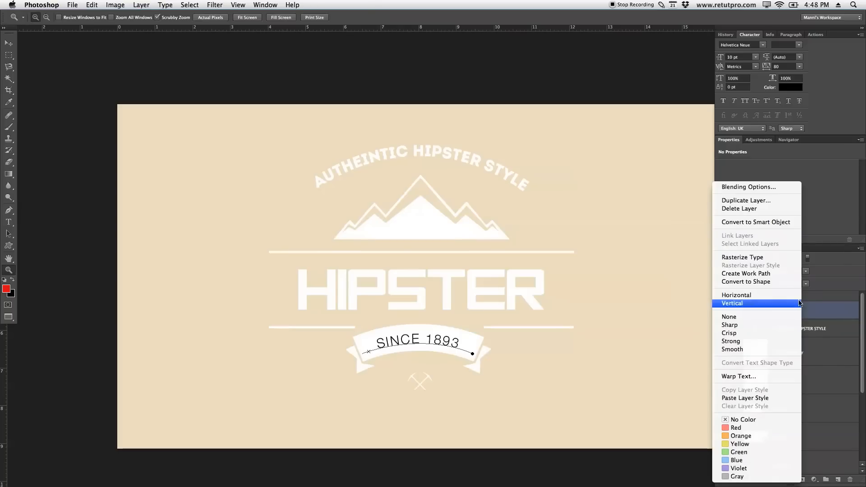
{"action": "left_click", "coordinate": [757, 277]}
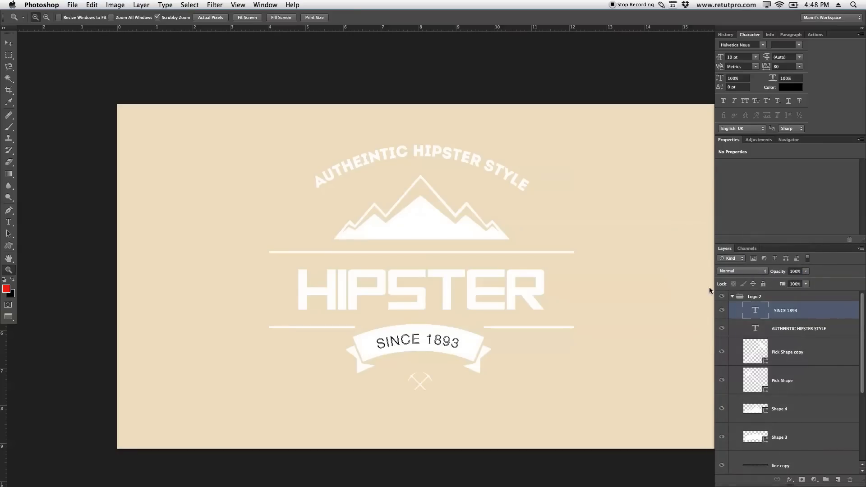
Turn the SINCE 1893 work path into a new anti-aliased selection with a feather radius of 0 pixels
{"action": "left_click_drag", "start_coordinate": [401, 345], "coordinate": [350, 318]}
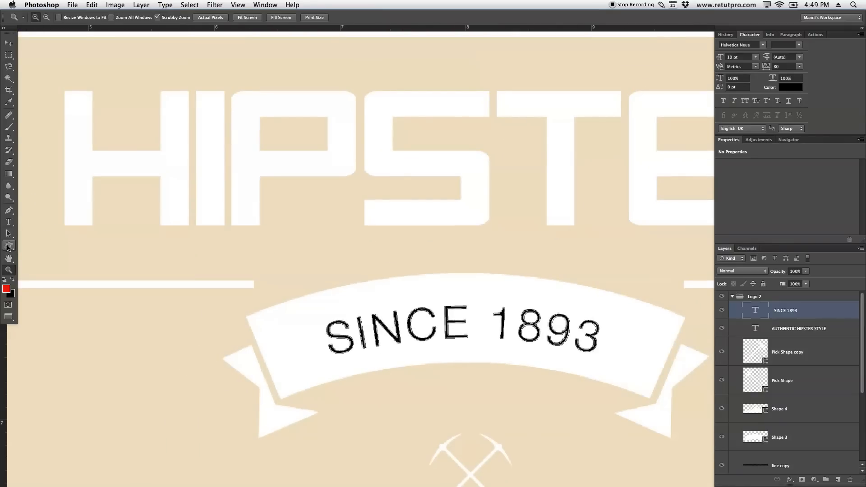
{"action": "left_click", "coordinate": [8, 210]}
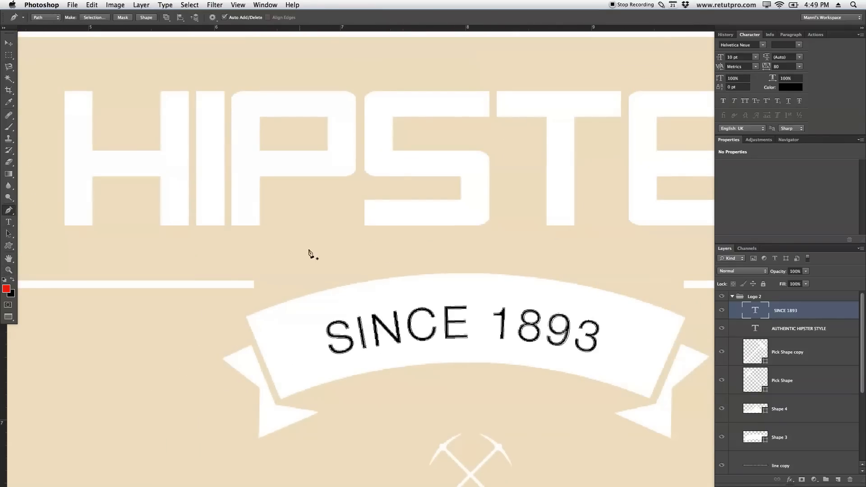
{"action": "right_click", "coordinate": [329, 336]}
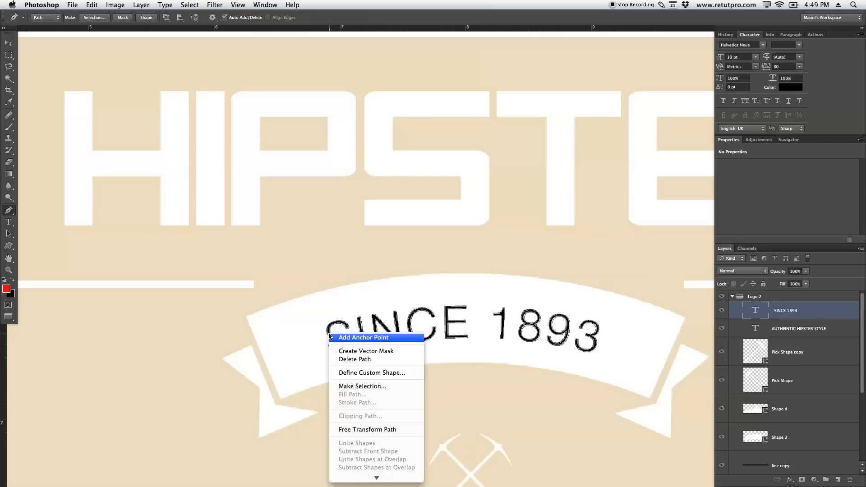
{"action": "left_click", "coordinate": [365, 386]}
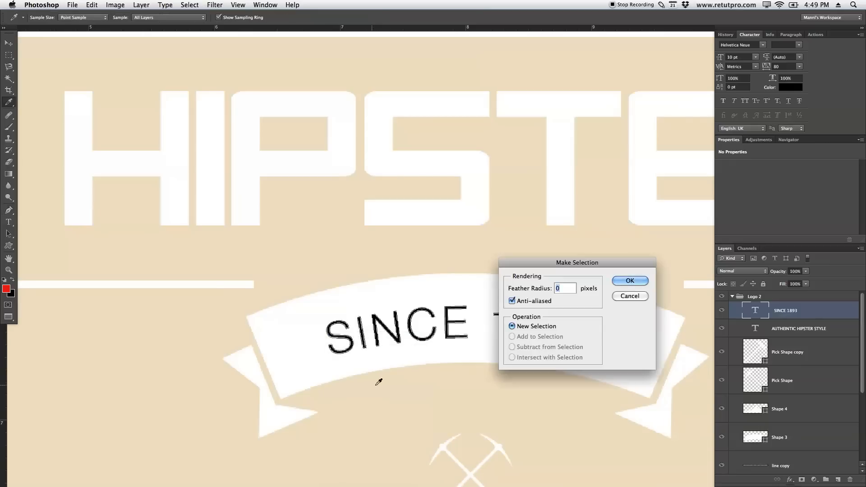
{"action": "left_click", "coordinate": [630, 281]}
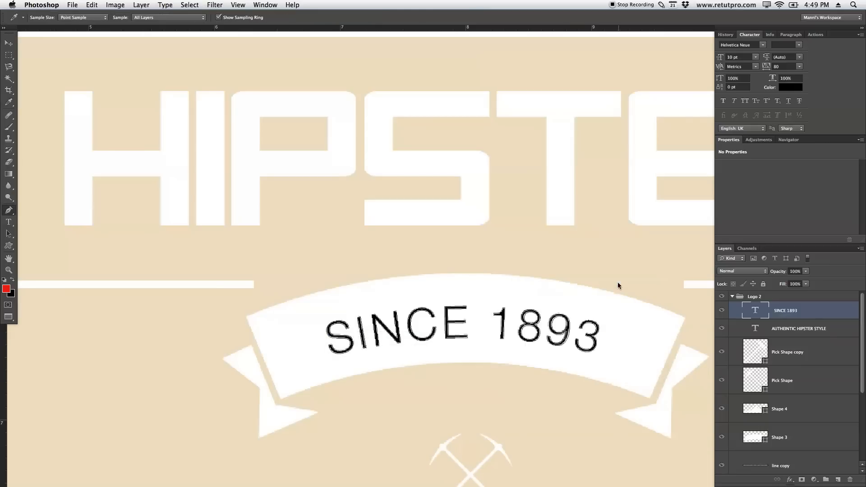
{"action": "scroll", "coordinate": [361, 235], "scroll_direction": "down", "scroll_amount": 3}
{"action": "scroll", "coordinate": [361, 235], "scroll_direction": "right", "scroll_amount": 4}
{"action": "scroll", "coordinate": [805, 406], "scroll_direction": "down", "scroll_amount": 1}
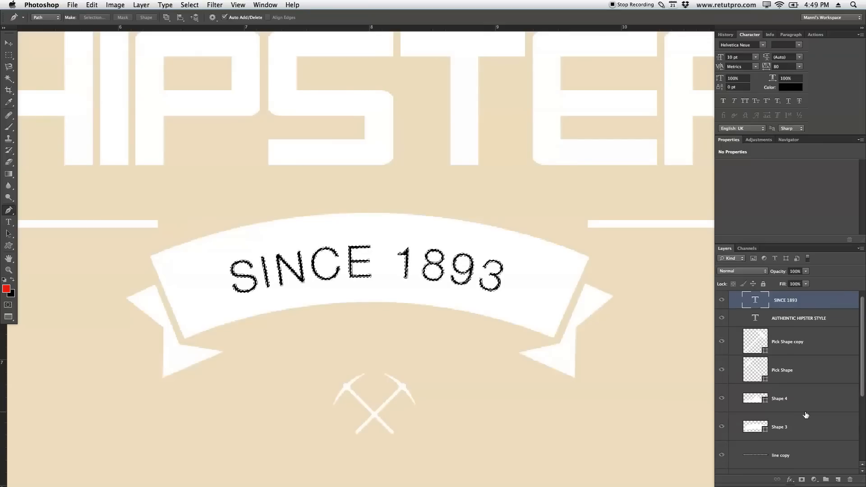
Rasterize the Shape 3 ribbon layer, delete the selected lettering from it and clear the selection
{"action": "left_click", "coordinate": [803, 426]}
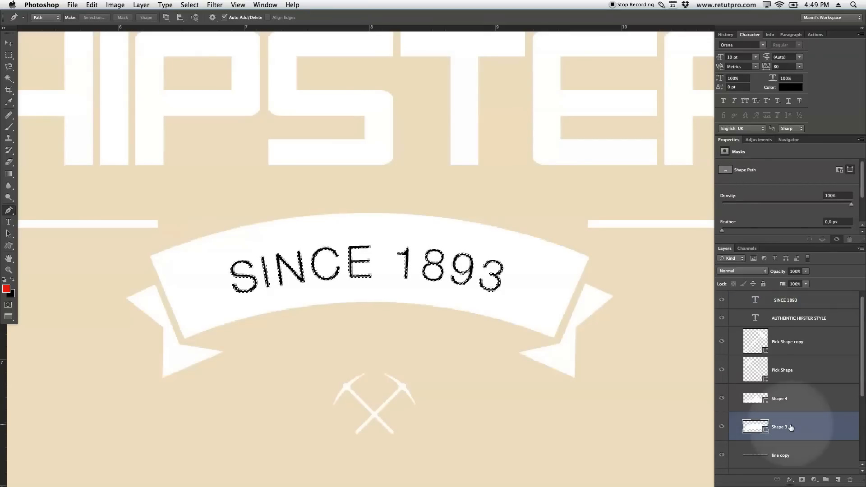
{"action": "right_click", "coordinate": [789, 427]}
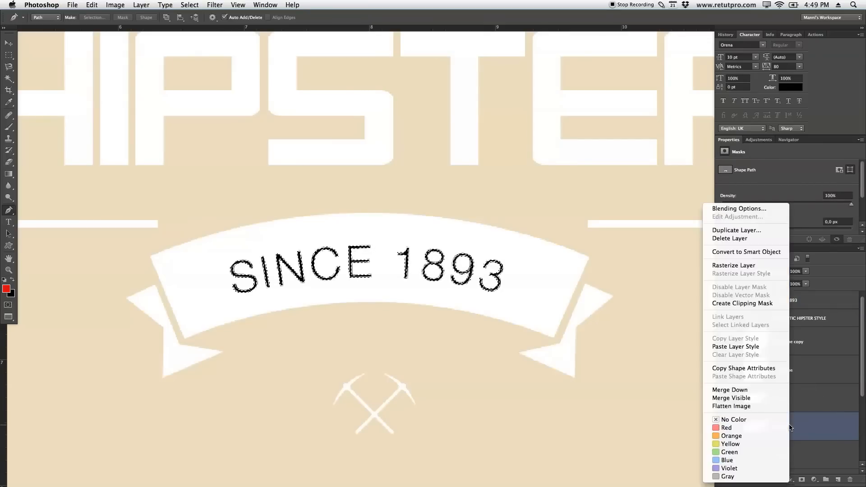
{"action": "left_click", "coordinate": [734, 265]}
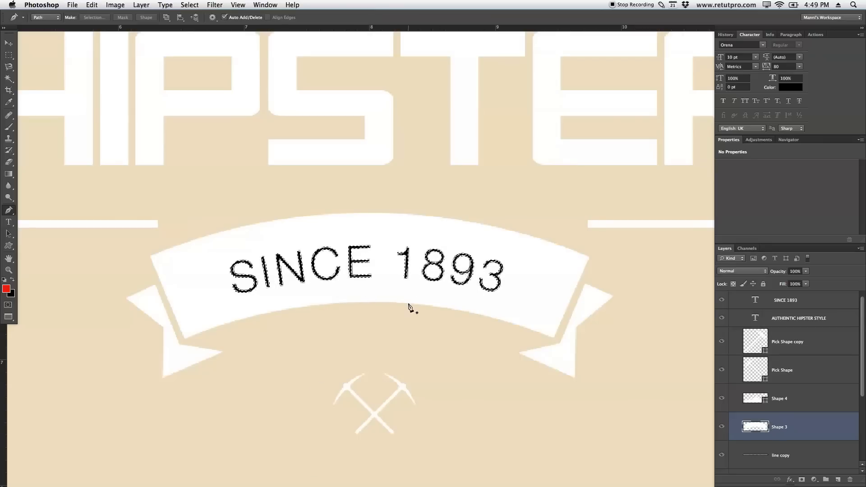
{"action": "key", "text": "super+d"}
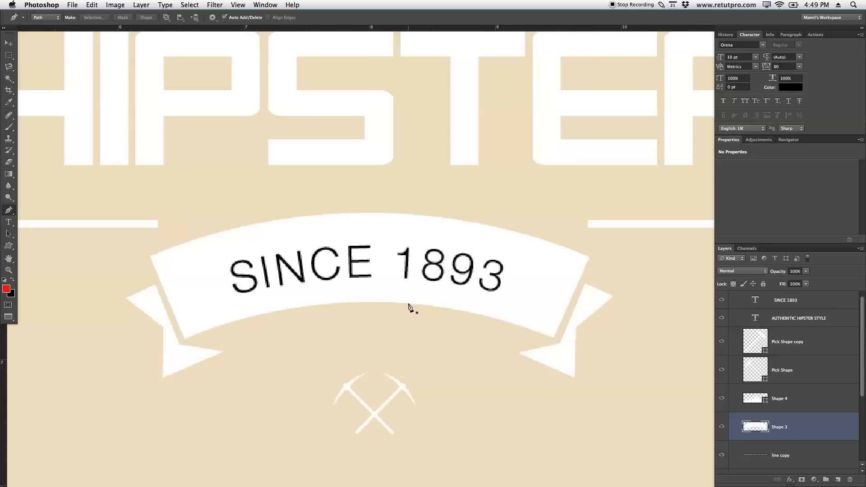
Hide the SINCE 1893 text layer so only the lettering cut out of the ribbon shows
{"action": "left_click", "coordinate": [805, 300]}
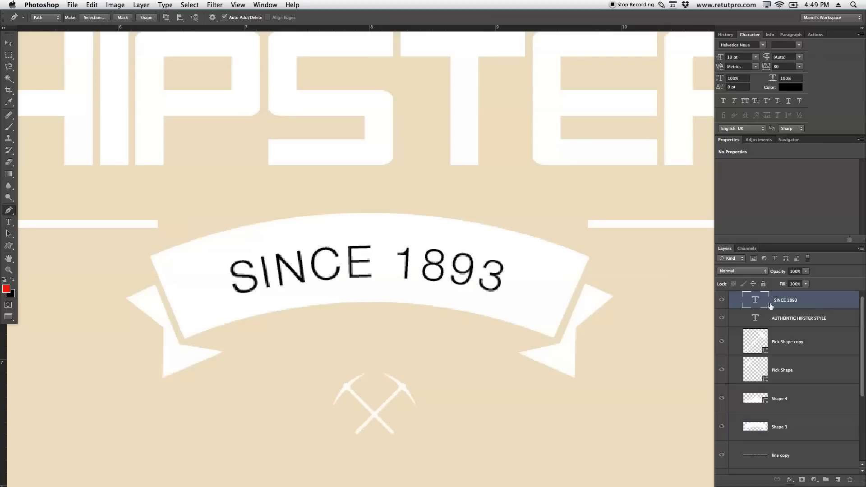
{"action": "left_click", "coordinate": [721, 302]}
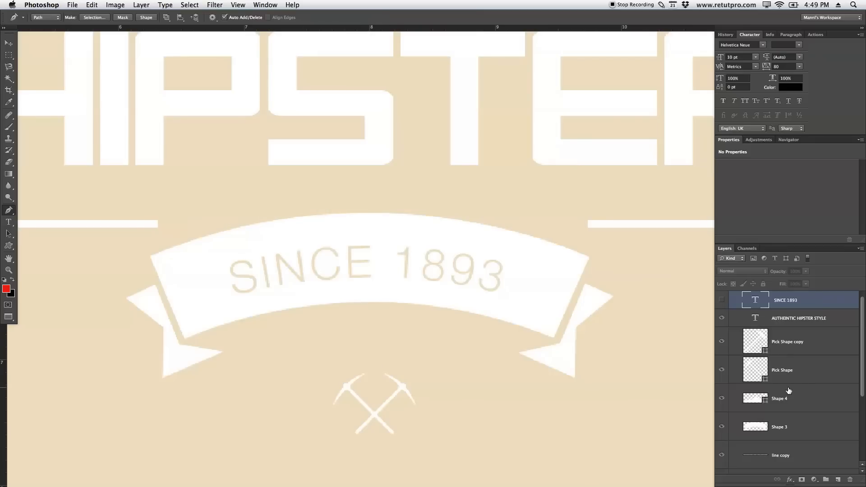
{"action": "left_click", "coordinate": [803, 427]}
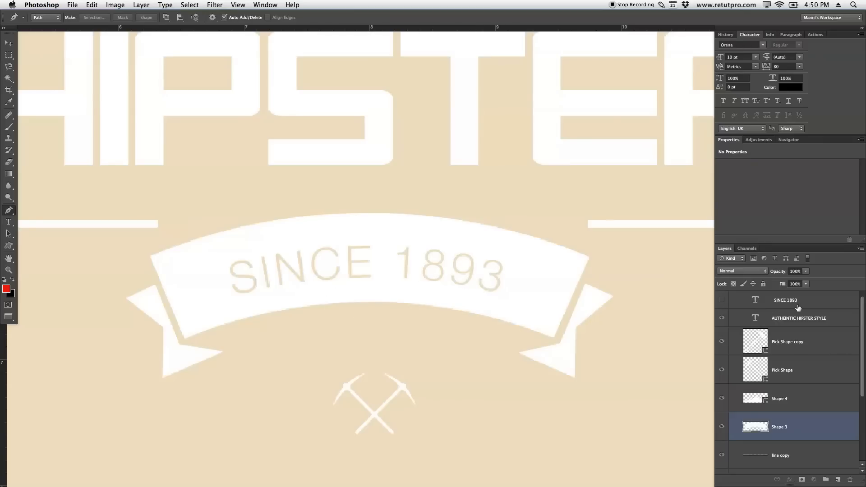
{"action": "left_click", "coordinate": [793, 306]}
{"action": "scroll", "coordinate": [853, 303], "scroll_direction": "up", "scroll_amount": 1}
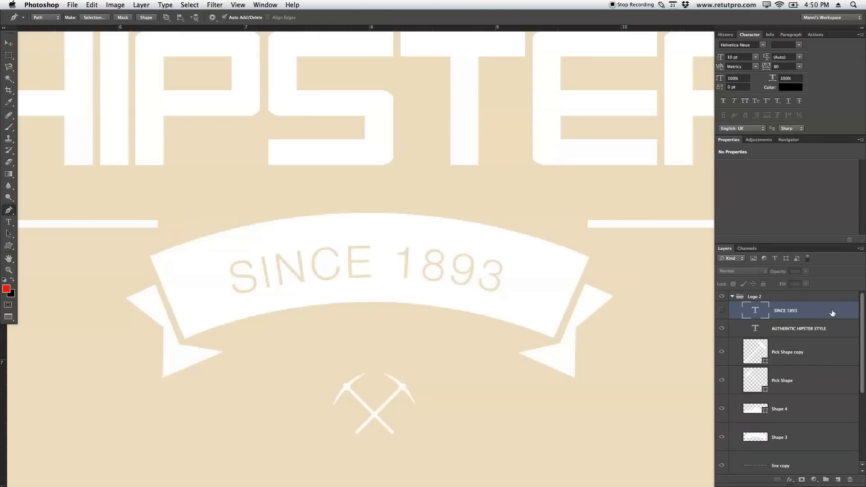
Cut a small round dot out of the Shape 3 ribbon on each side of SINCE 1893 using an elliptical selection
{"action": "key", "text": "z"}
{"action": "mouse_move", "coordinate": [397, 279]}
{"action": "left_mouse_down"}
{"action": "mouse_move", "coordinate": [389, 278]}
{"action": "mouse_move", "coordinate": [399, 290]}
{"action": "left_mouse_up"}
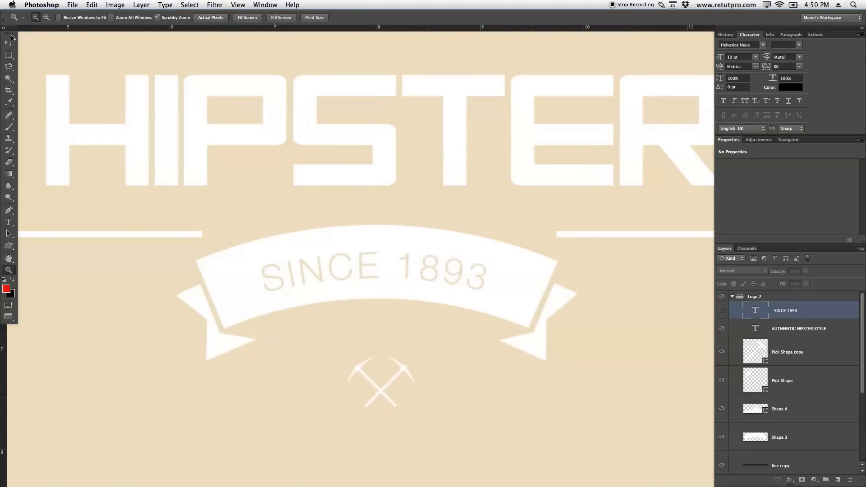
{"action": "left_click", "coordinate": [9, 59]}
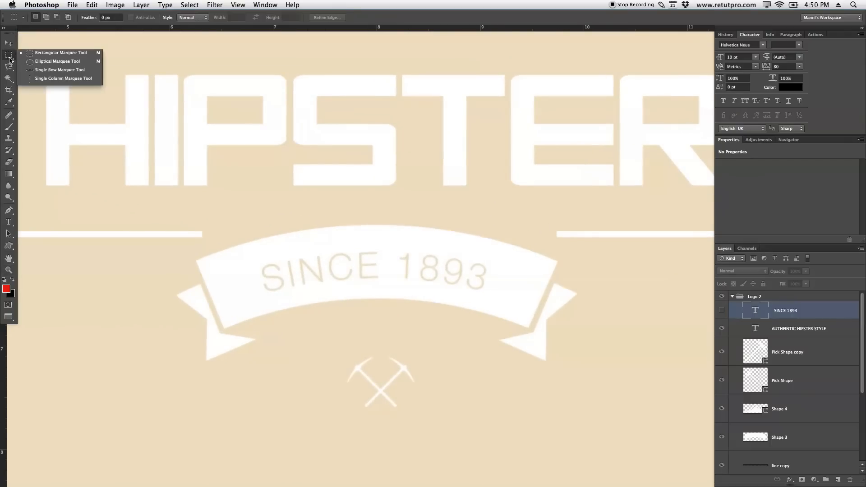
{"action": "left_click", "coordinate": [42, 61]}
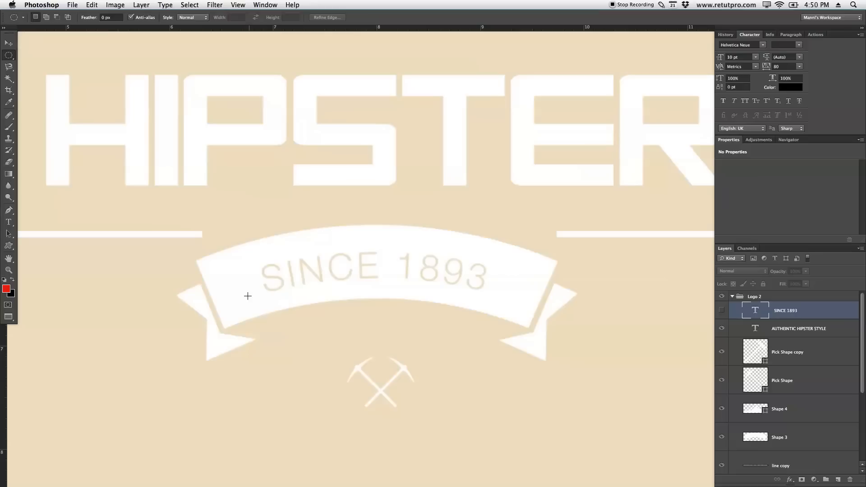
{"action": "left_click_drag", "start_coordinate": [238, 282], "coordinate": [243, 287]}
{"action": "left_click", "coordinate": [787, 456]}
{"action": "left_click", "coordinate": [795, 434]}
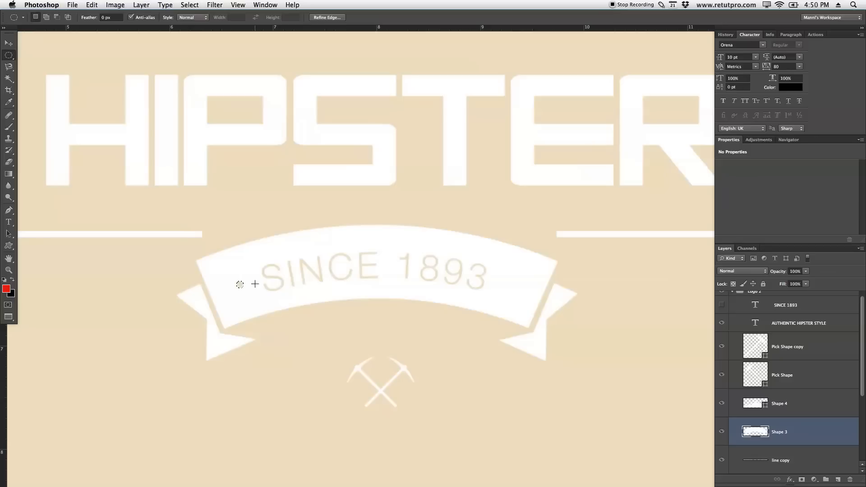
{"action": "left_click_drag", "start_coordinate": [281, 285], "coordinate": [421, 284]}
{"action": "key", "text": "BackSpace"}
{"action": "key", "text": "super+d"}
Bring up the edit history and give the layer list more height
{"action": "key", "text": "z"}
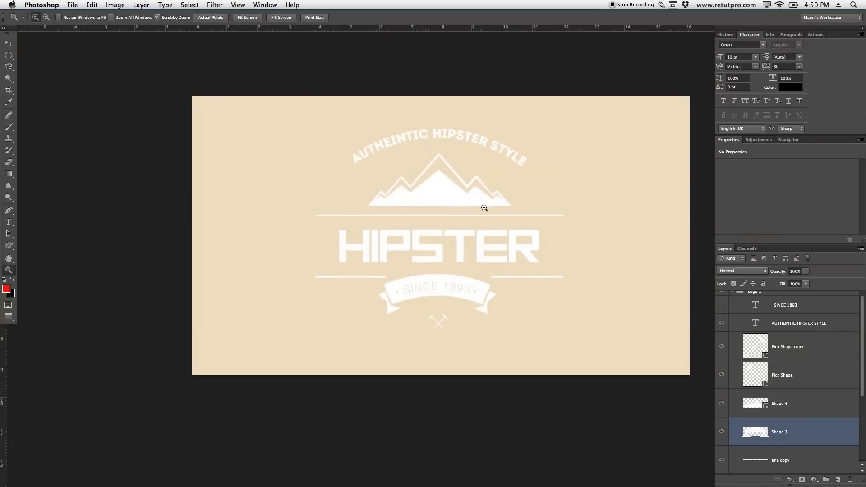
{"action": "left_click_drag", "start_coordinate": [483, 207], "coordinate": [446, 226]}
{"action": "mouse_move", "coordinate": [459, 255]}
{"action": "left_mouse_down"}
{"action": "mouse_move", "coordinate": [469, 251]}
{"action": "mouse_move", "coordinate": [460, 265]}
{"action": "left_mouse_up"}
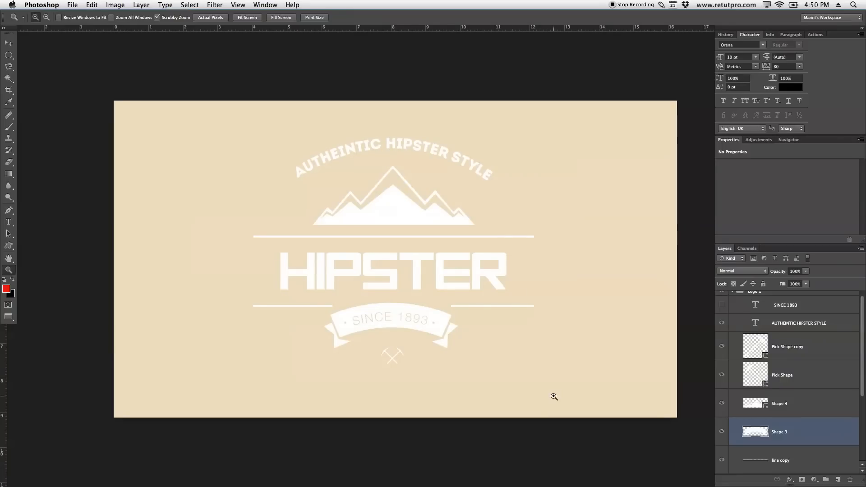
{"action": "scroll", "coordinate": [857, 298], "scroll_direction": "up", "scroll_amount": 1}
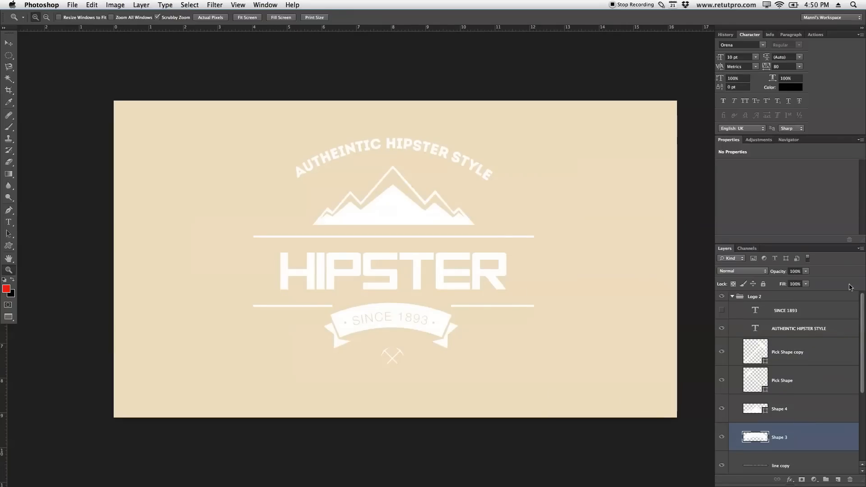
{"action": "left_click_drag", "start_coordinate": [796, 246], "coordinate": [798, 193]}
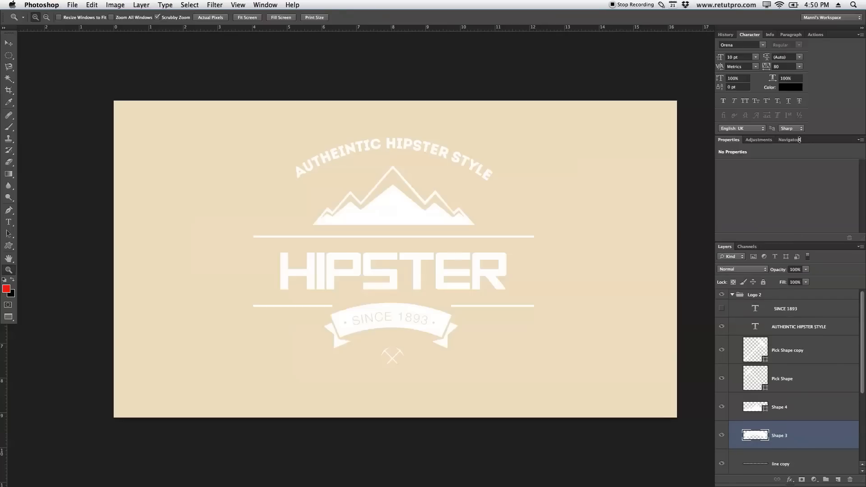
{"action": "left_click", "coordinate": [725, 34]}
{"action": "left_click_drag", "start_coordinate": [797, 246], "coordinate": [797, 120]}
{"action": "left_click", "coordinate": [734, 247]}
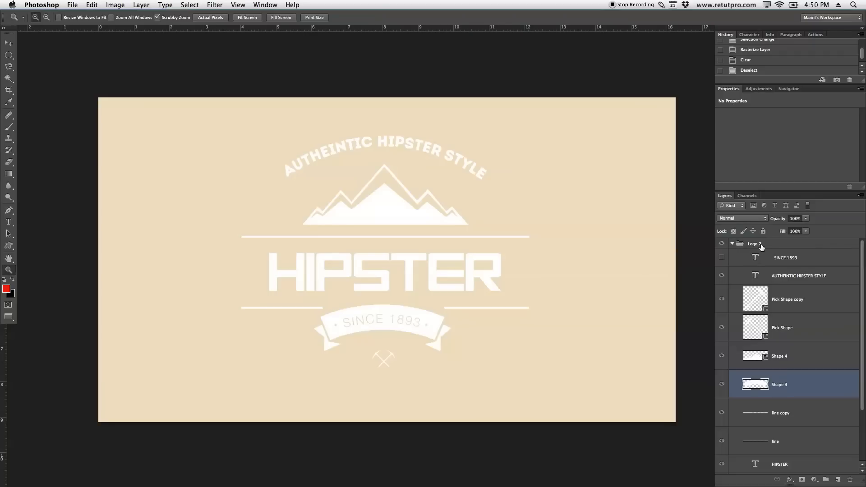
Collapse the Logo 2 group and compare it with the prepared version in the Logo group
{"action": "left_click", "coordinate": [761, 246]}
{"action": "left_click", "coordinate": [732, 244]}
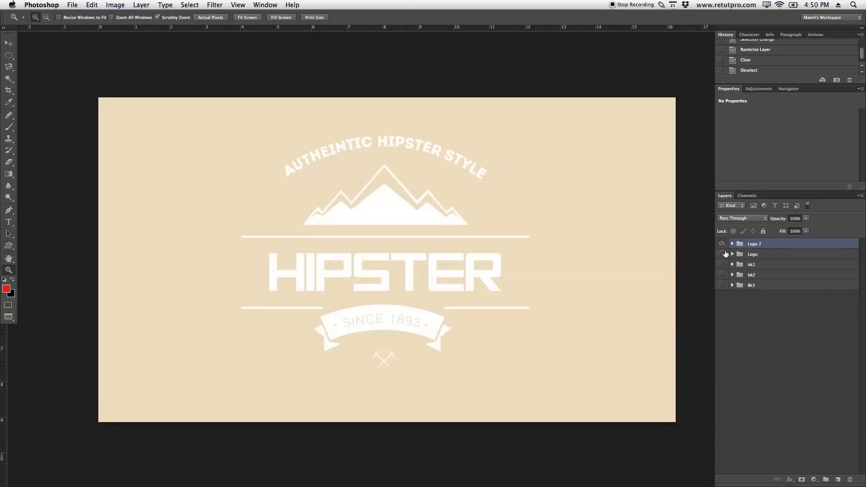
{"action": "left_click", "coordinate": [721, 243]}
{"action": "left_click", "coordinate": [722, 254]}
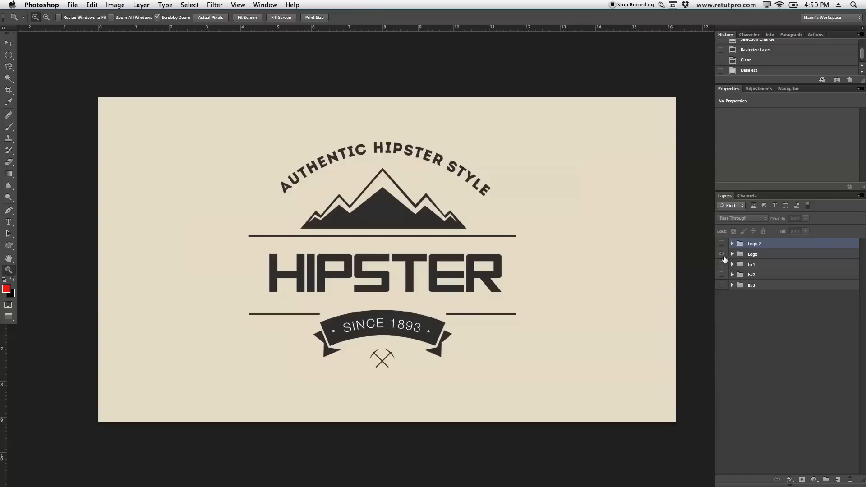
{"action": "left_click", "coordinate": [722, 243]}
{"action": "left_click", "coordinate": [722, 254]}
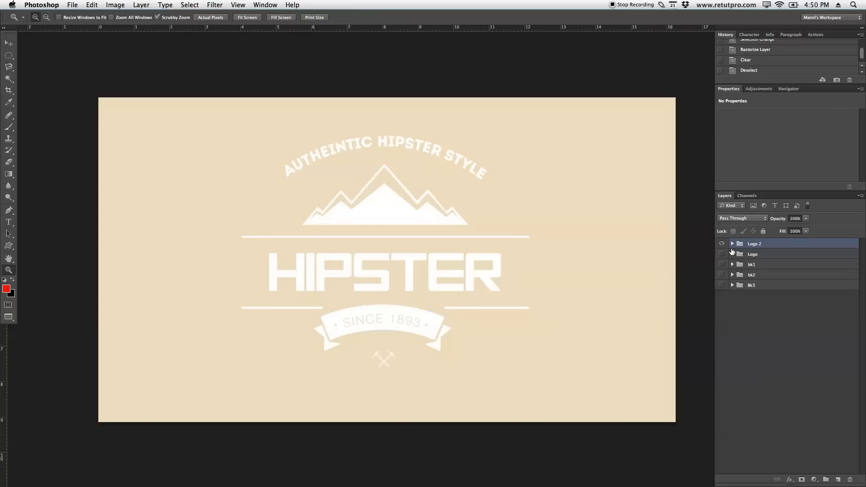
Invert the Background layer of Logo 2 to preview the logo on a dark colour, and invert it back
{"action": "left_click", "coordinate": [732, 244]}
{"action": "scroll", "coordinate": [789, 316], "scroll_direction": "down", "scroll_amount": 4}
{"action": "left_click", "coordinate": [821, 426]}
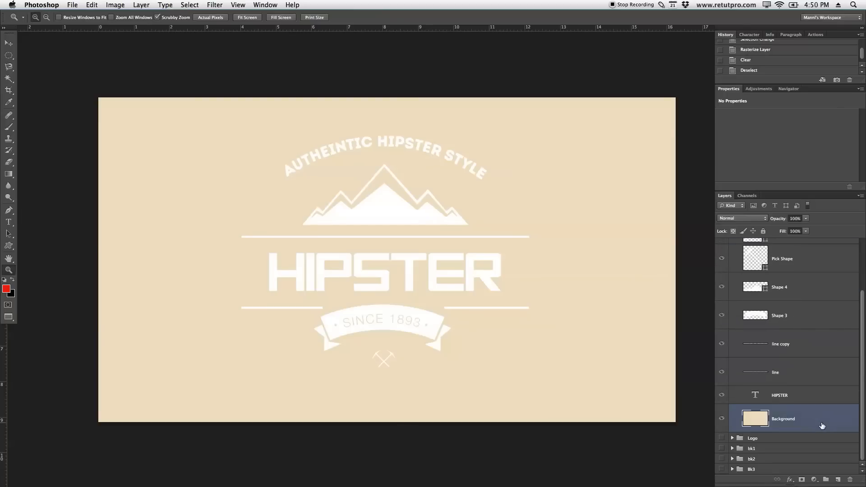
{"action": "key", "text": "super+i"}
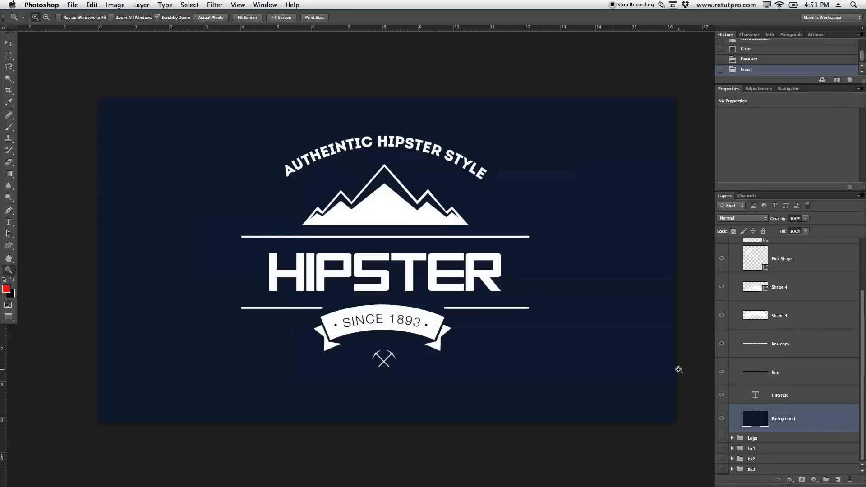
{"action": "key", "text": "super+i"}
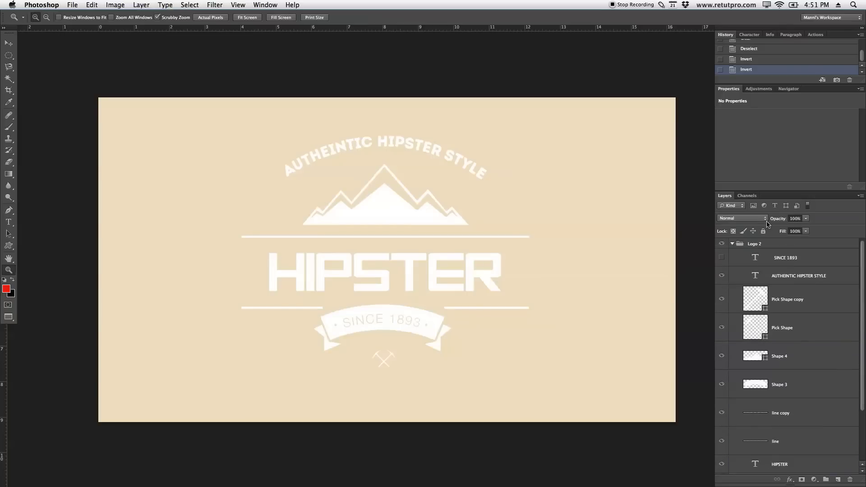
Collapse and hide the Logo 2 group and show the bk1 version instead
{"action": "left_click", "coordinate": [733, 244]}
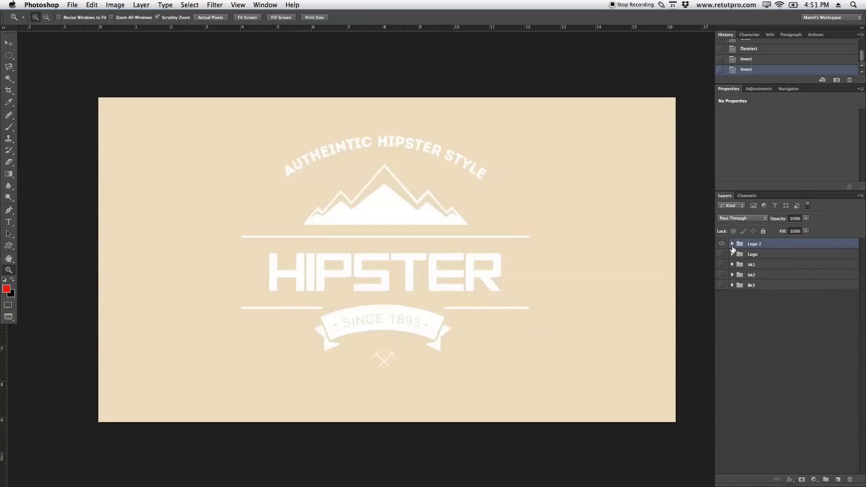
{"action": "left_click", "coordinate": [721, 244]}
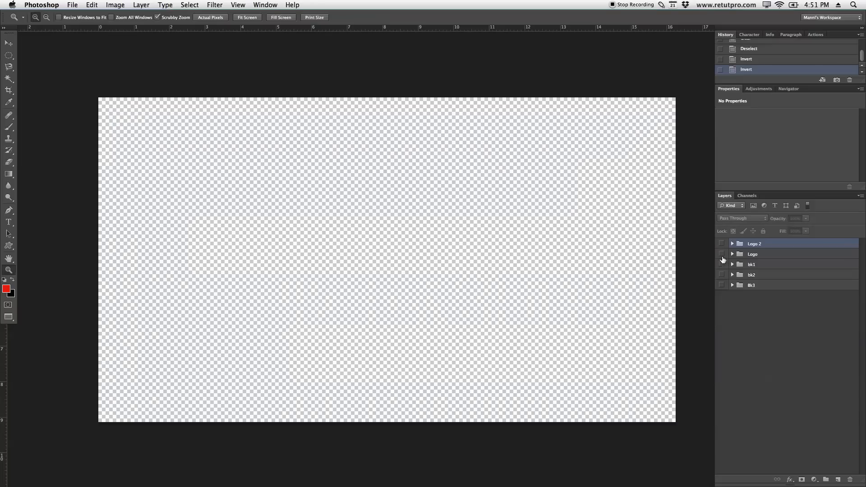
{"action": "left_click", "coordinate": [723, 265]}
{"action": "left_click", "coordinate": [723, 265]}
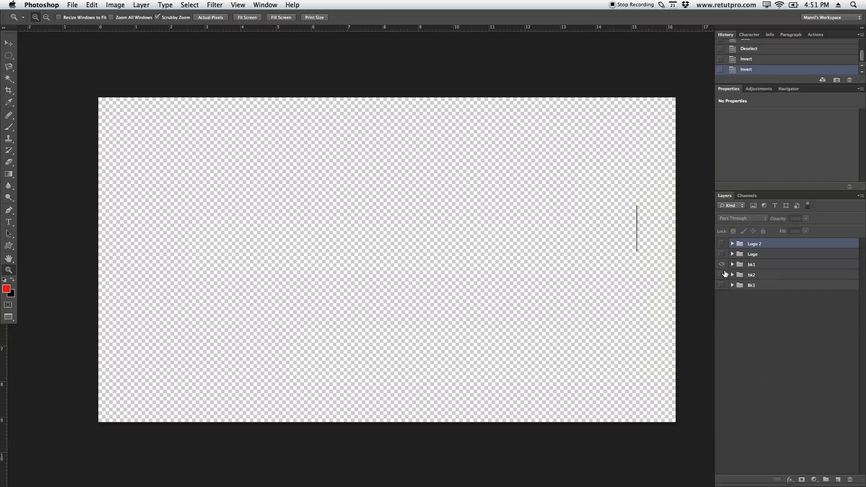